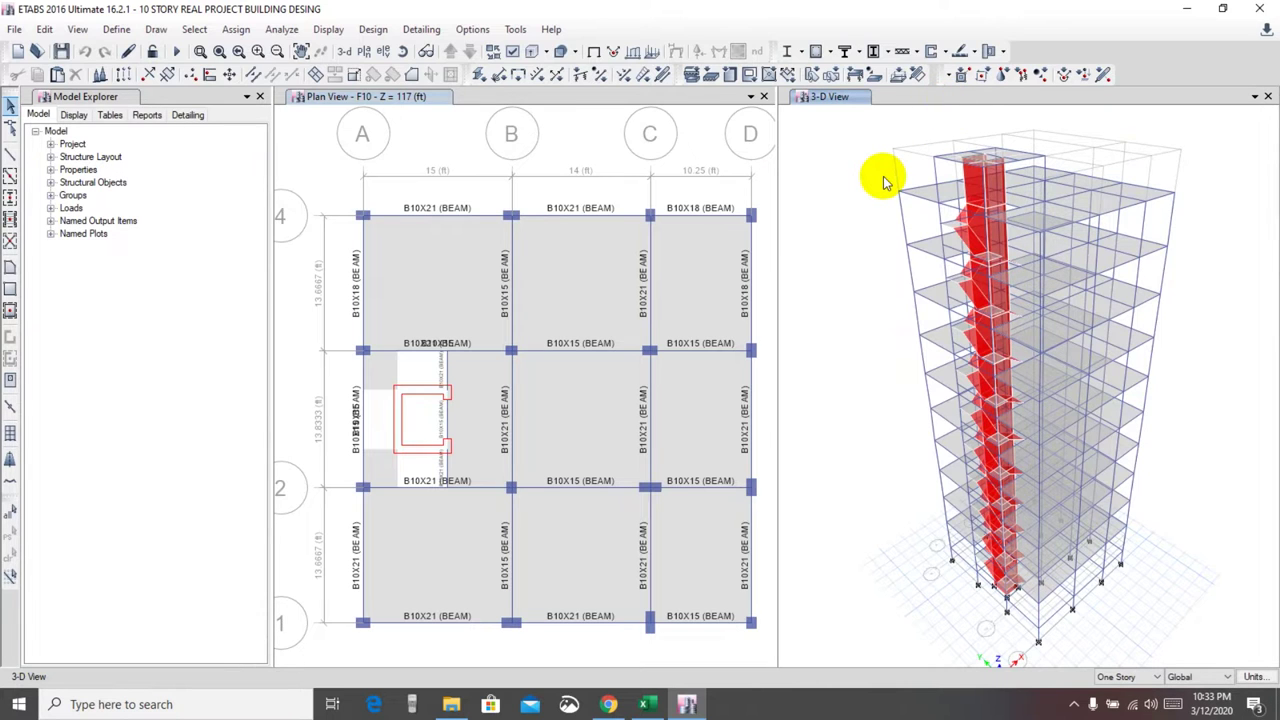
middle_click_drag(884, 182, 866, 194, "shift")
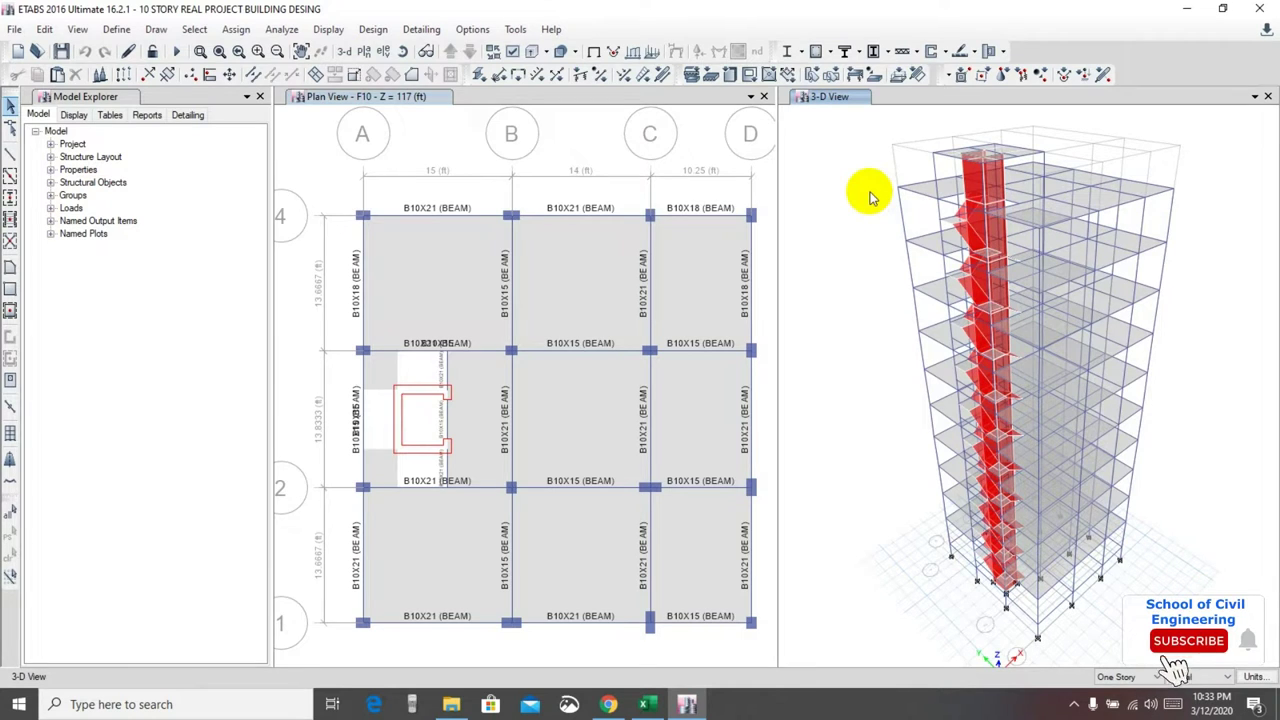
middle_click_drag(873, 323, 866, 314, "shift")
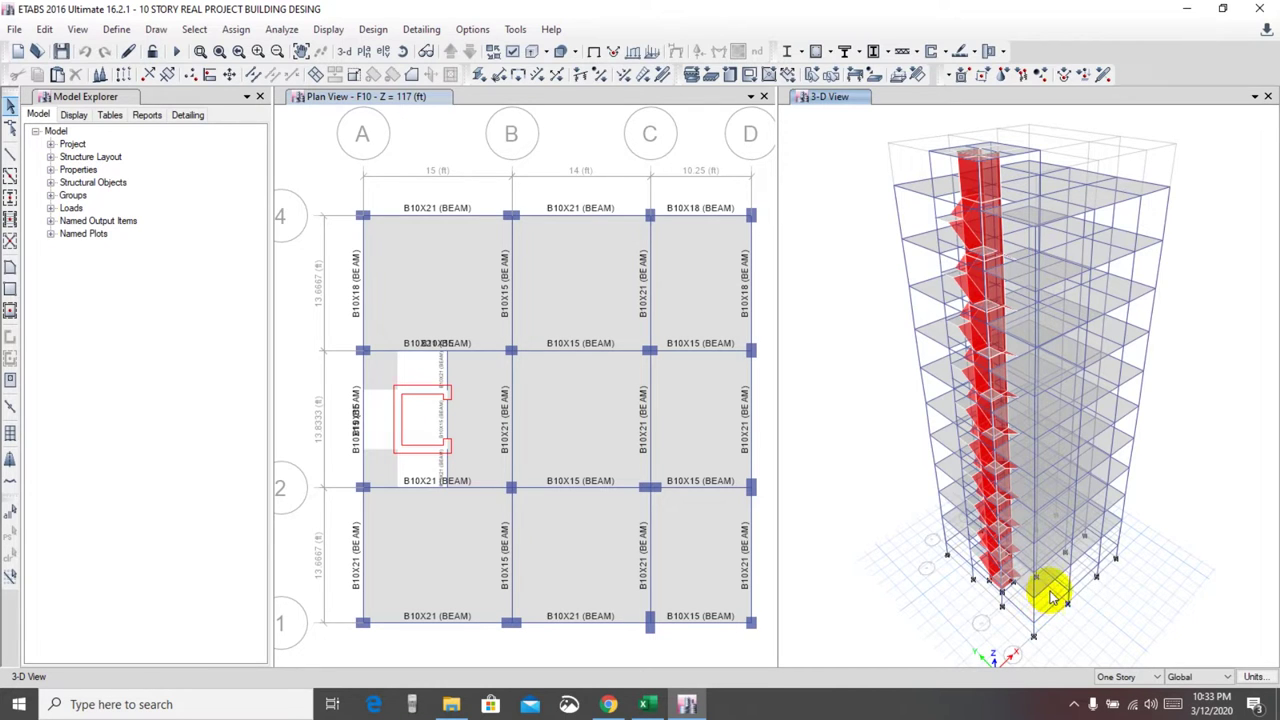
mouse_move(1163, 477)
middle_mouse_down("shift")
mouse_move(1143, 477)
mouse_move(1165, 498)
mouse_move(1152, 471)
middle_mouse_up("shift")
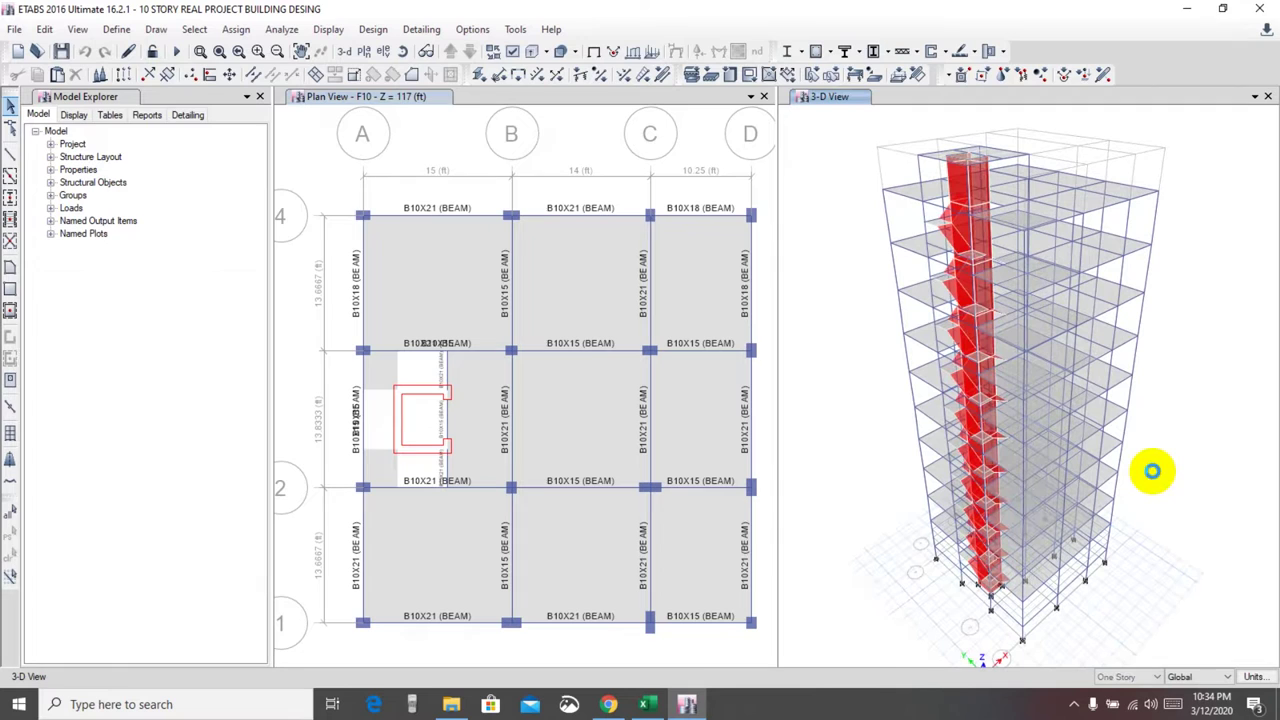
middle_click_drag(1152, 477, 1194, 452, "shift")
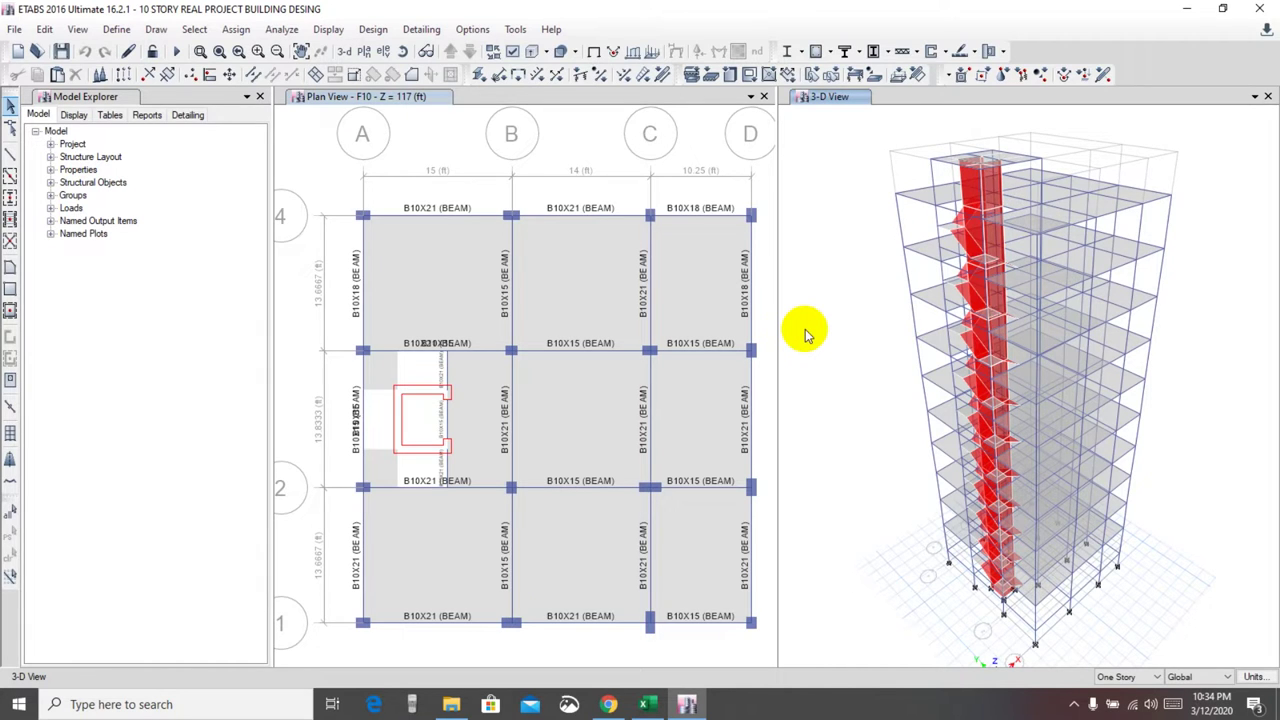
middle_click_drag(1183, 274, 806, 306, "shift")
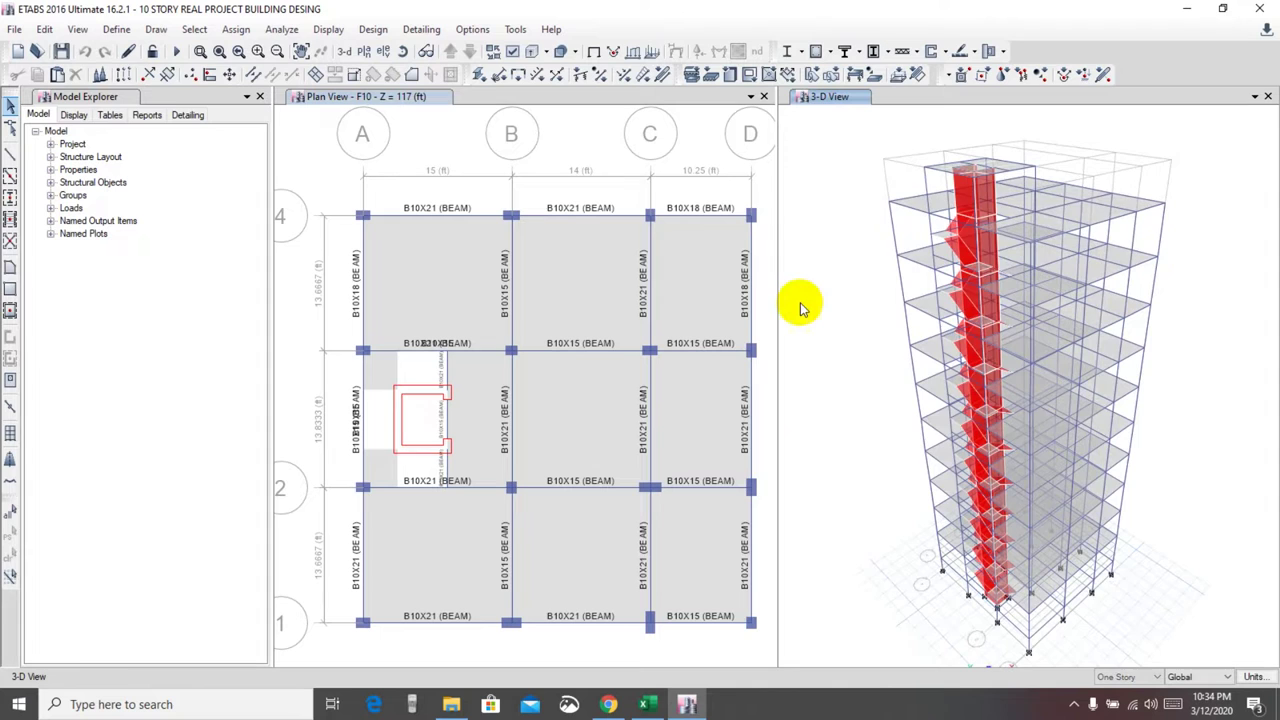
middle_click_drag(840, 365, 840, 350, "shift")
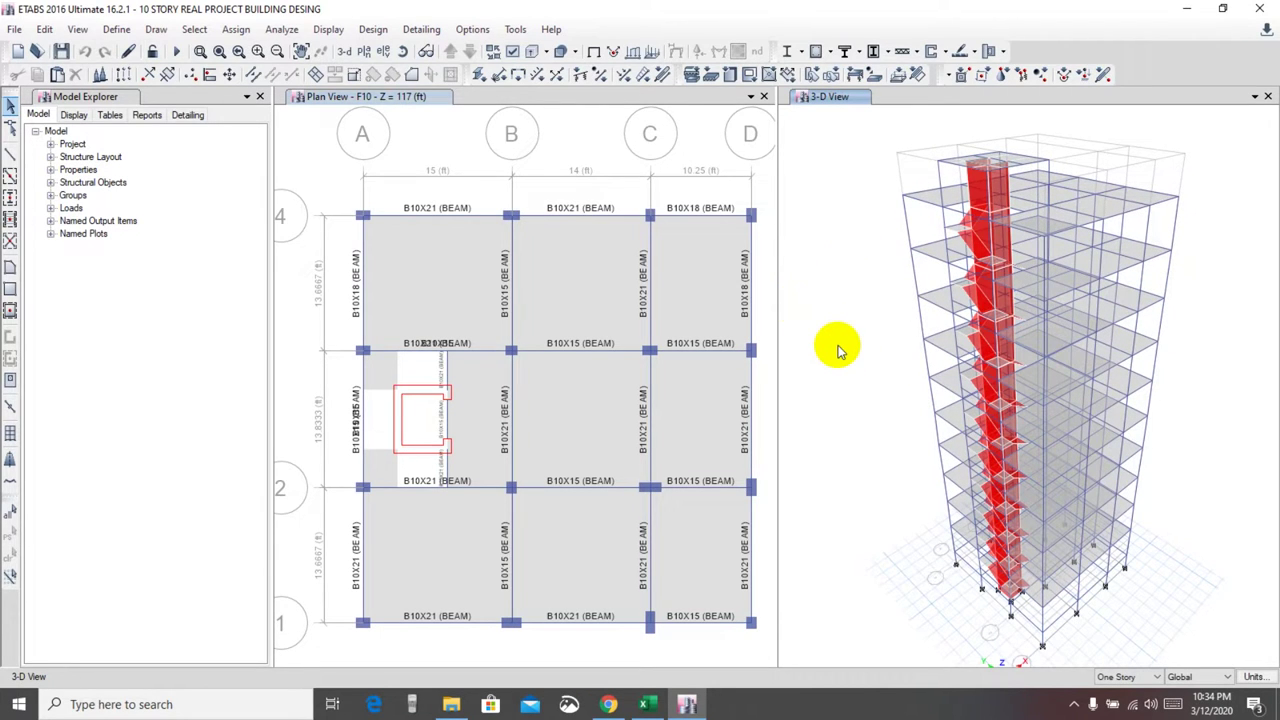
mouse_move(836, 352)
middle_mouse_down("shift")
mouse_move(848, 337)
mouse_move(829, 337)
middle_mouse_up("shift")
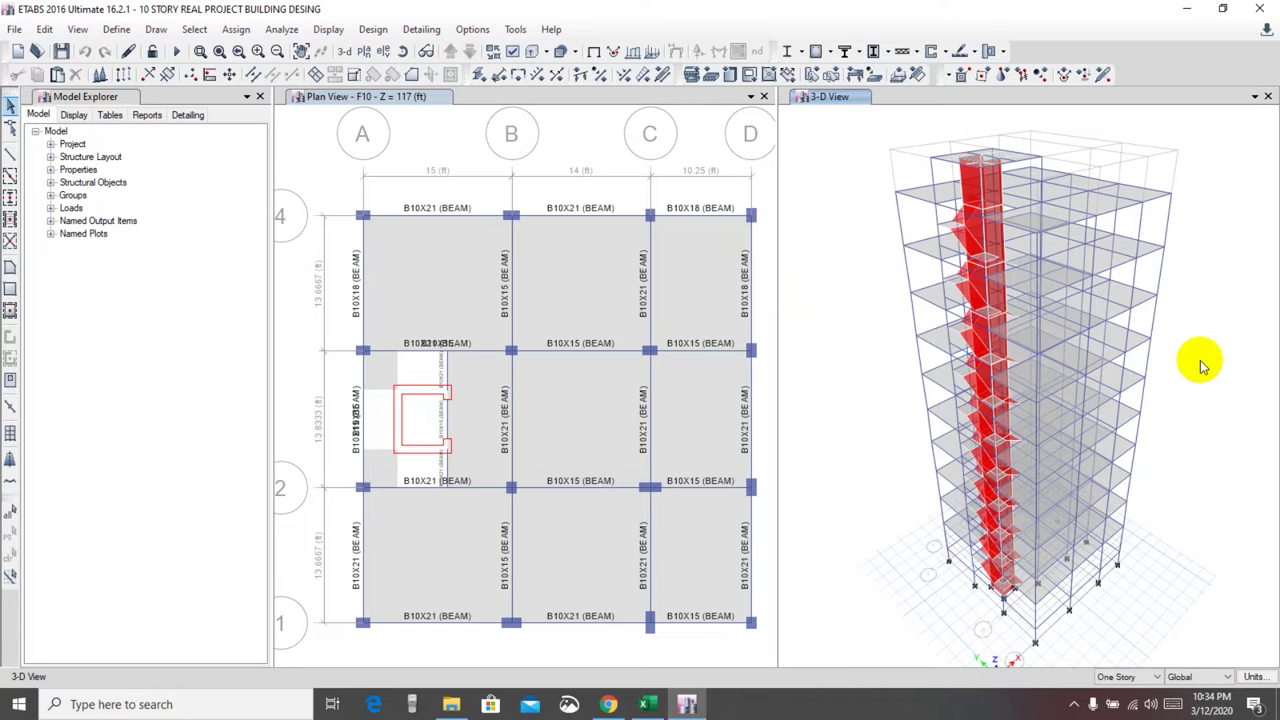
mouse_move(1203, 365)
middle_mouse_down("shift")
mouse_move(1220, 349)
mouse_move(1262, 353)
mouse_move(1199, 357)
middle_mouse_up("shift")
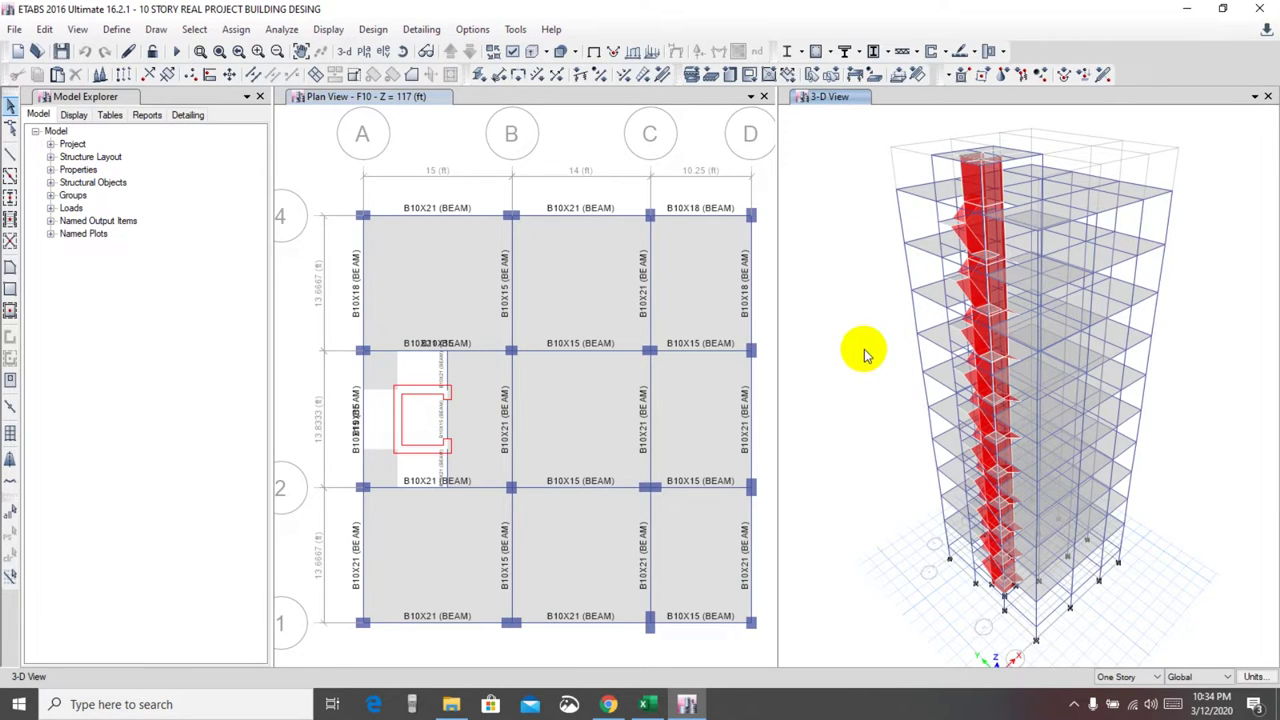
middle_click_drag(863, 351, 865, 356, "shift")
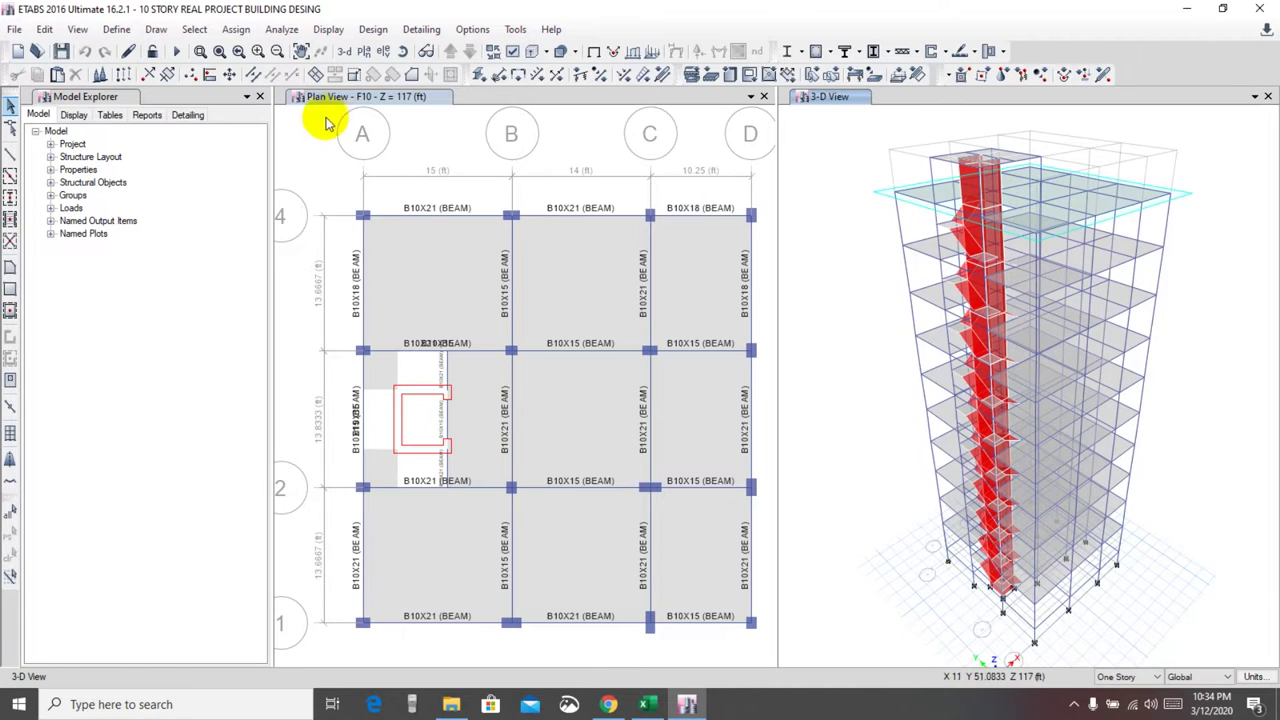
Review the defined load patterns and their UBC 97 auto lateral loads for Qx, Qy, Wx and Wy without changing them.
left_click(112, 34)
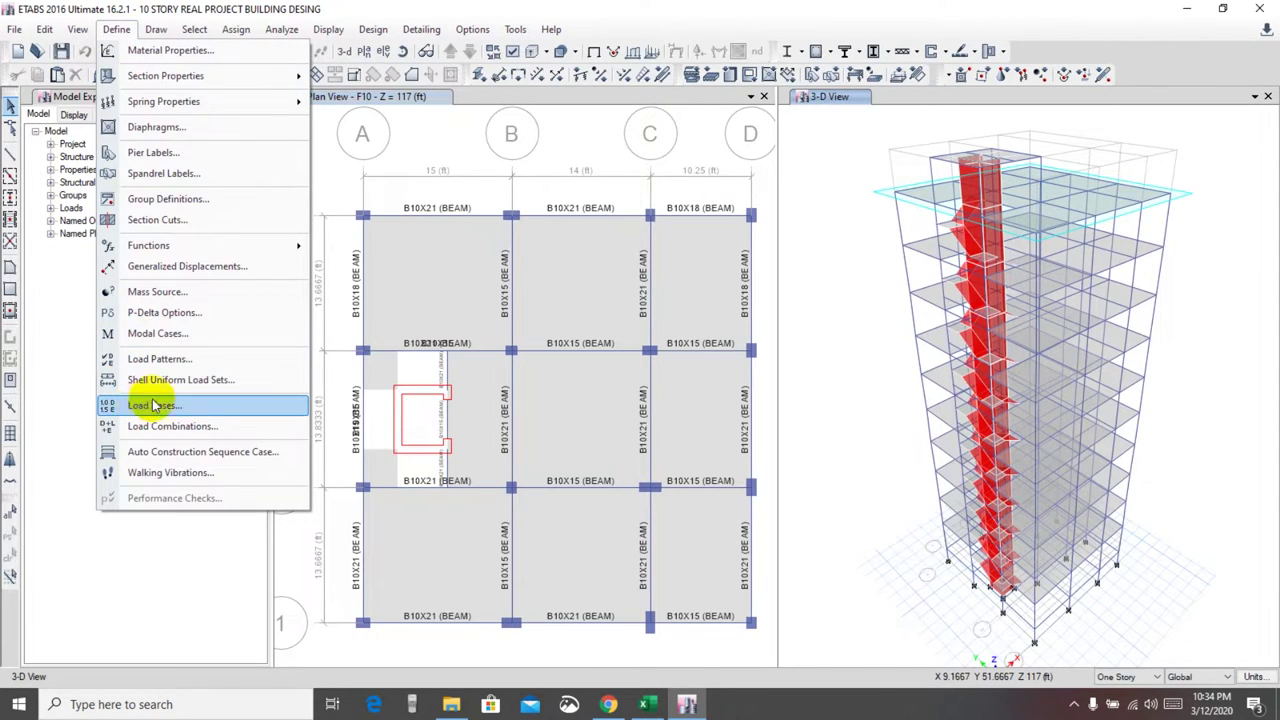
left_click(135, 358)
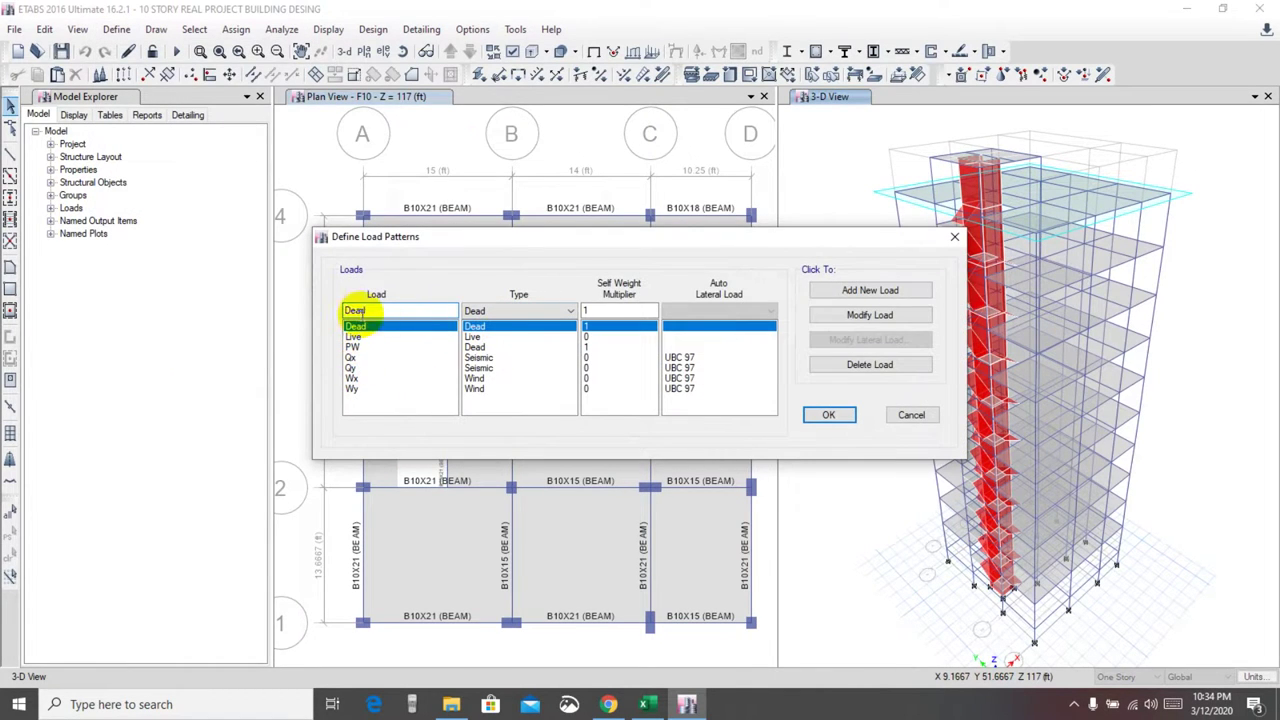
left_click(686, 359)
left_click(688, 368)
left_click(692, 379)
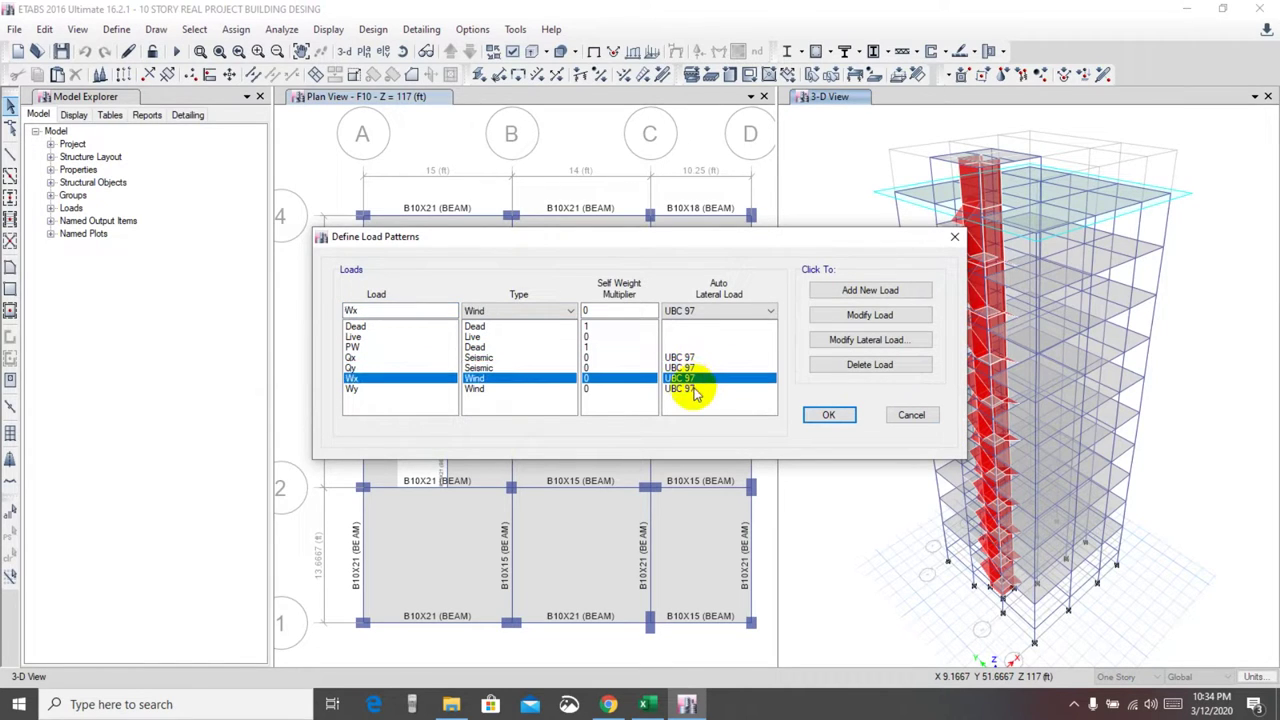
left_click(697, 390)
key("Up")
key("Up")
key("Up")
key("Down")
key("Down")
key("Down")
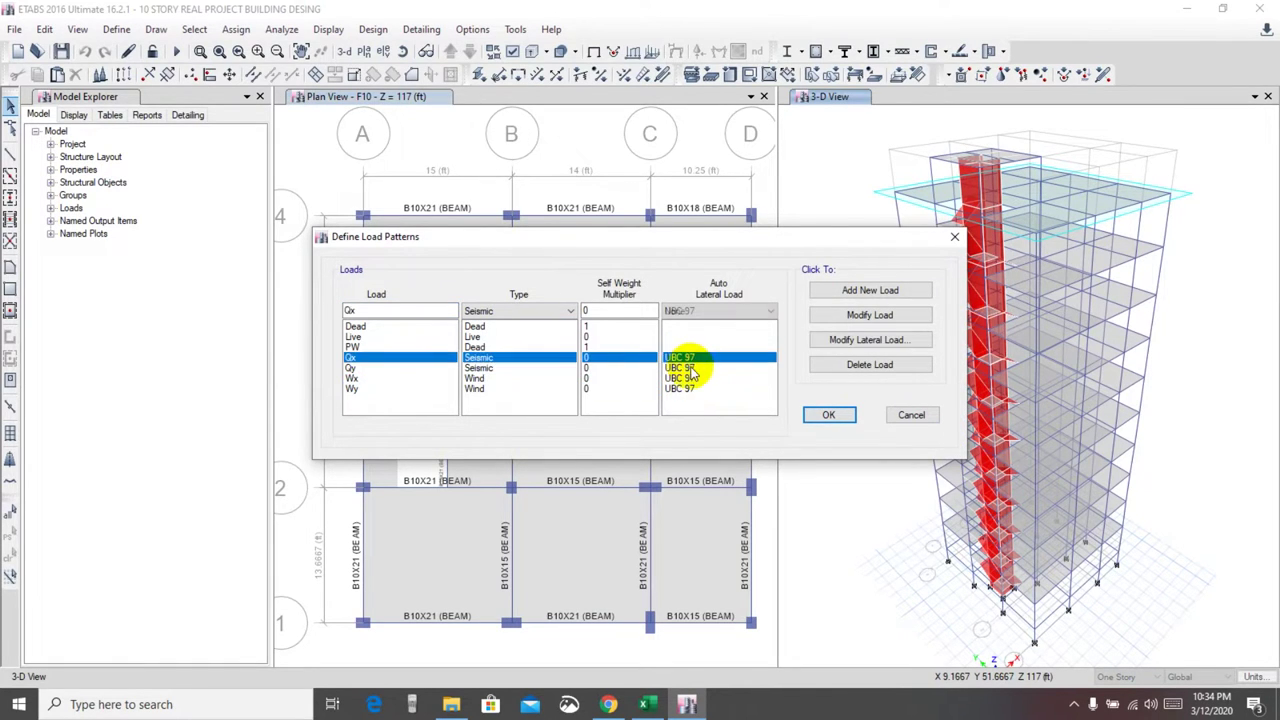
left_click(692, 390)
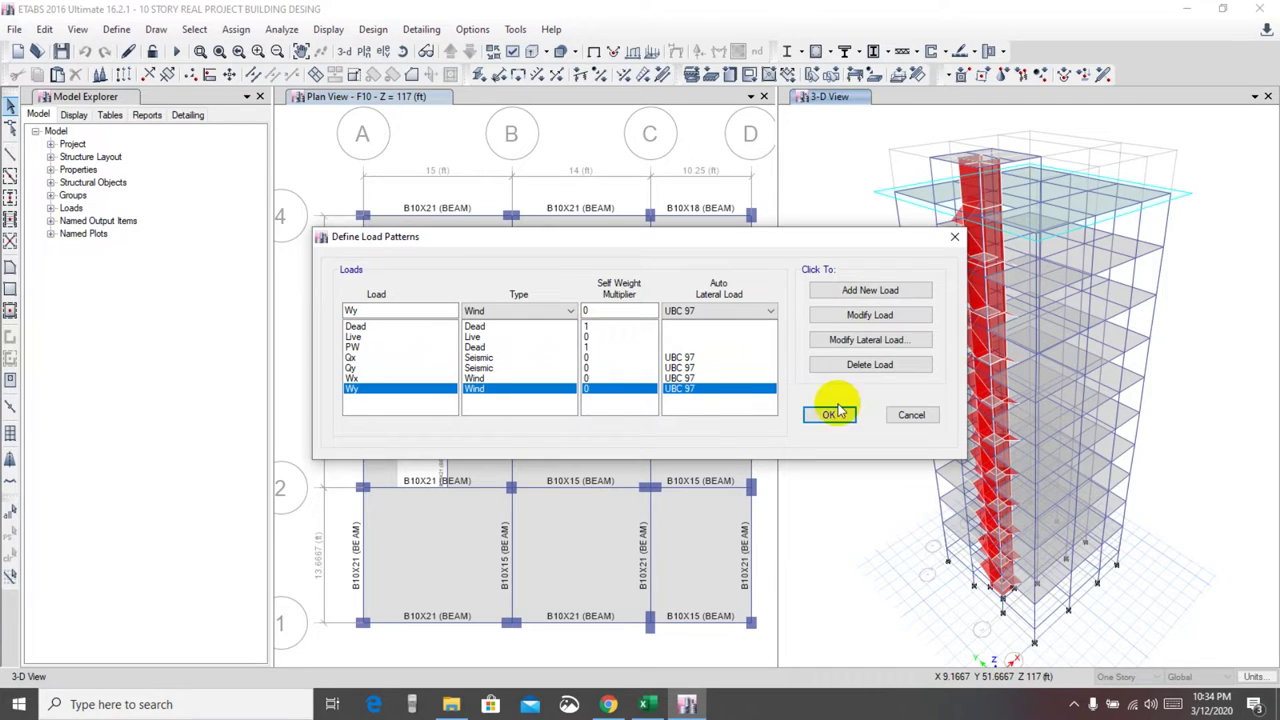
left_click(910, 418)
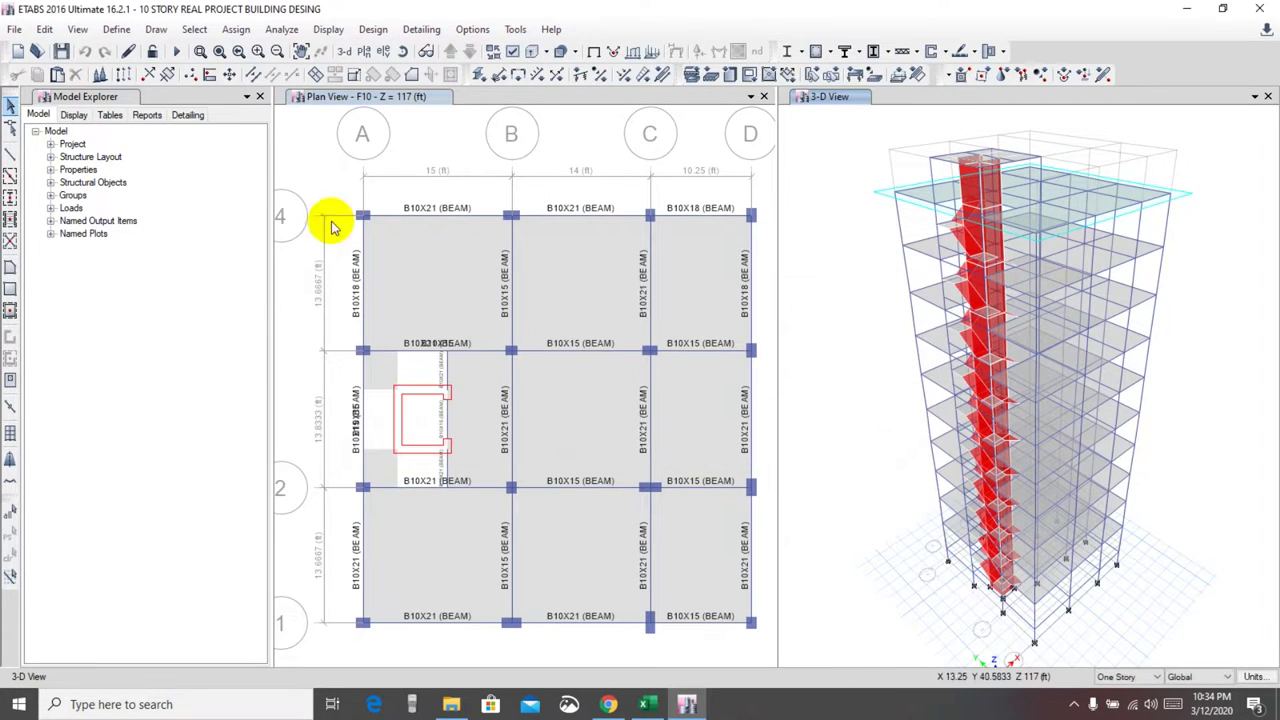
Review the list of defined load cases and their load case types.
left_click(116, 30)
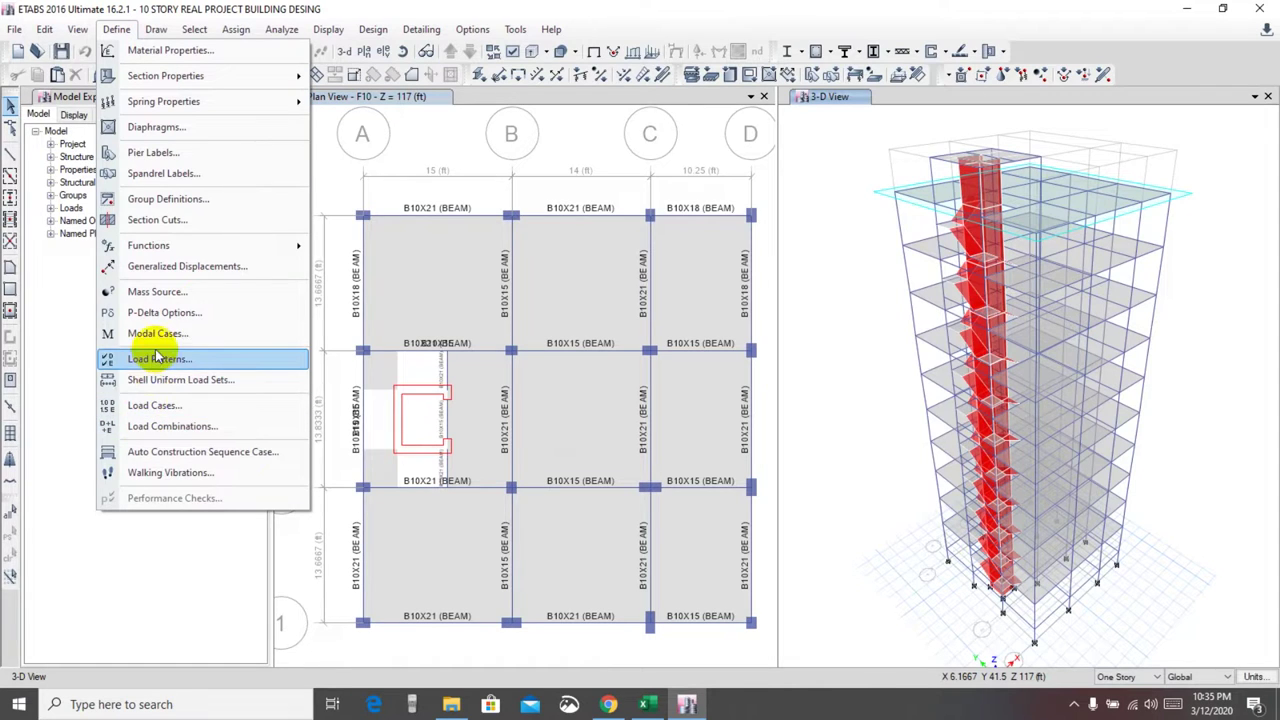
left_click(155, 405)
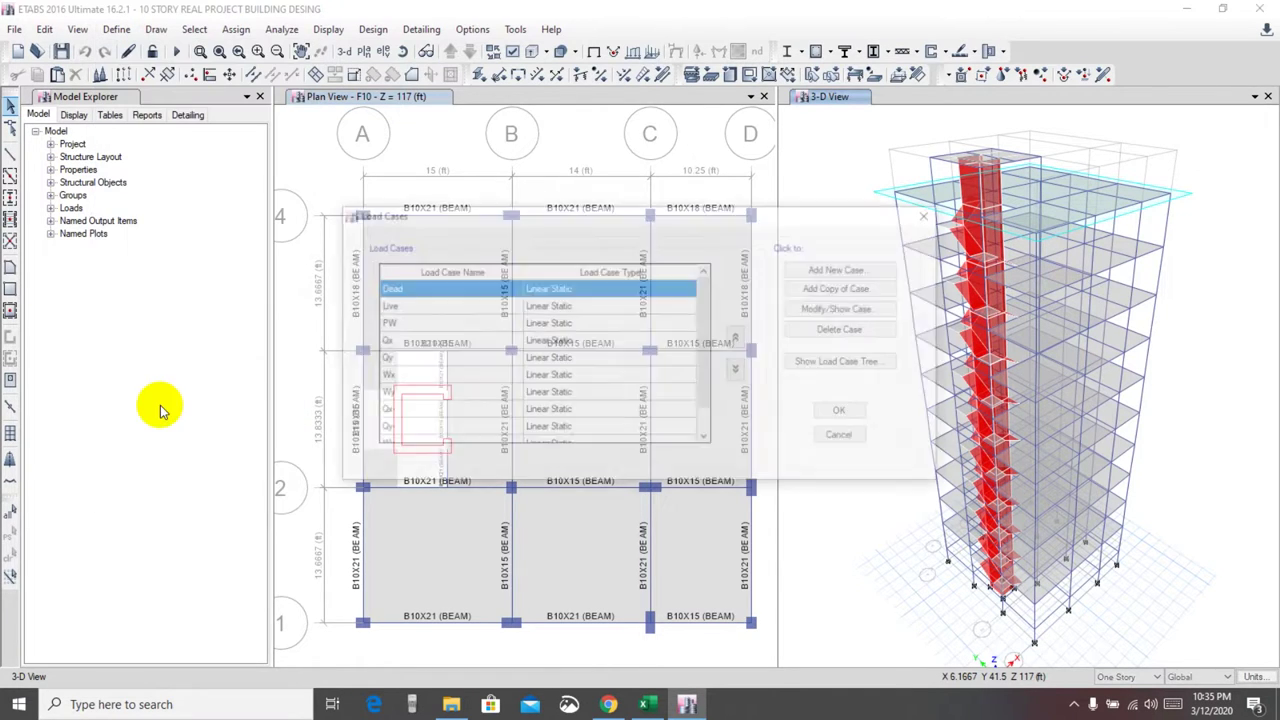
scroll(614, 314, "down", 1)
scroll(535, 415, "up", 1)
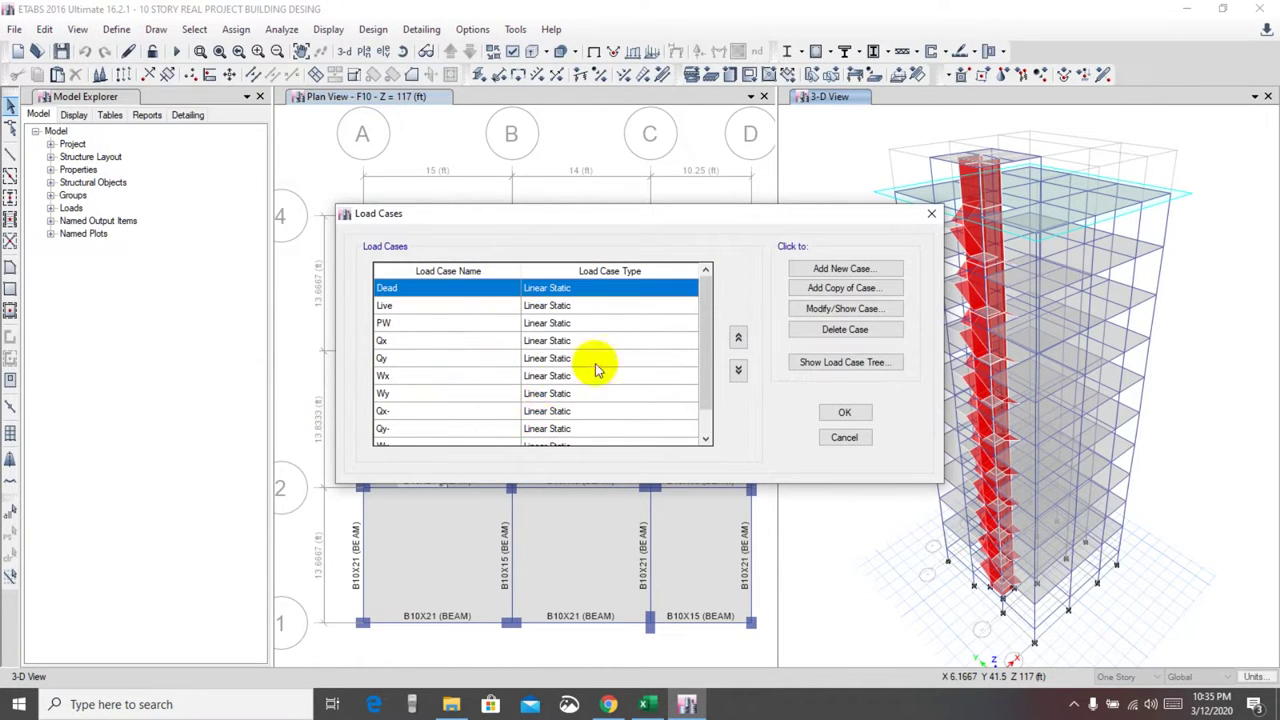
left_click(848, 412)
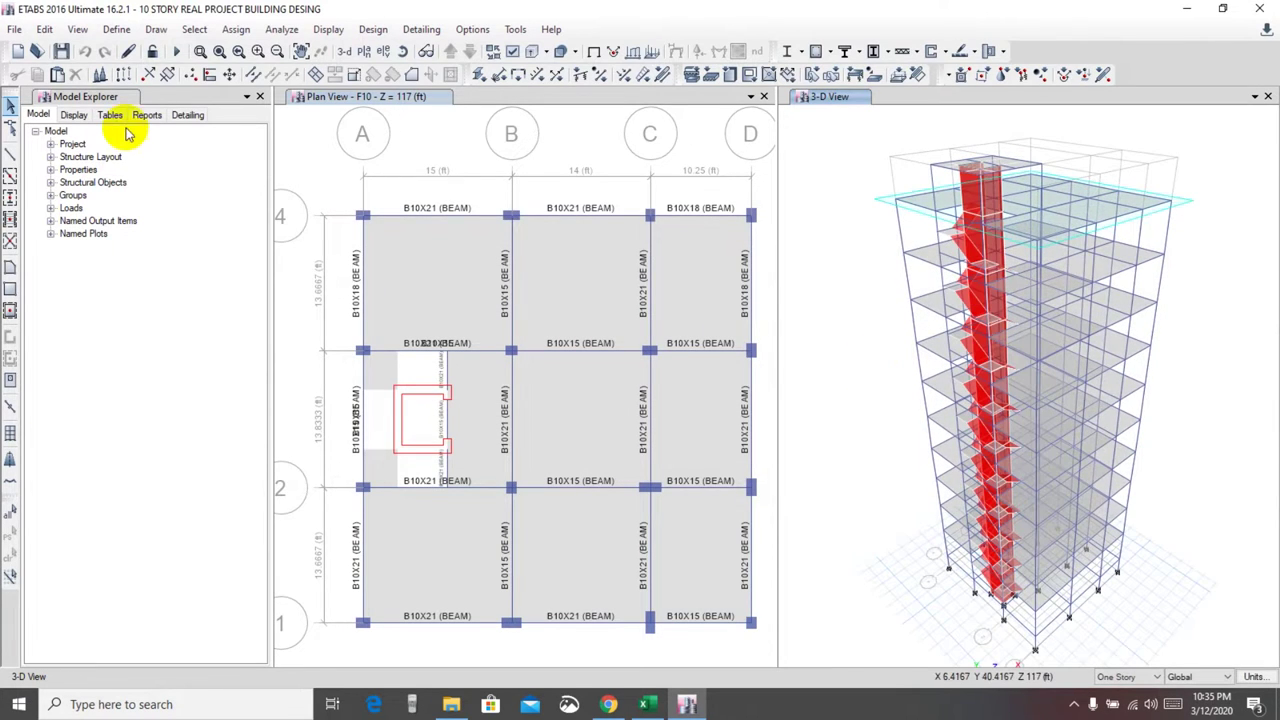
Run the structural analysis of the building model.
left_click(175, 52)
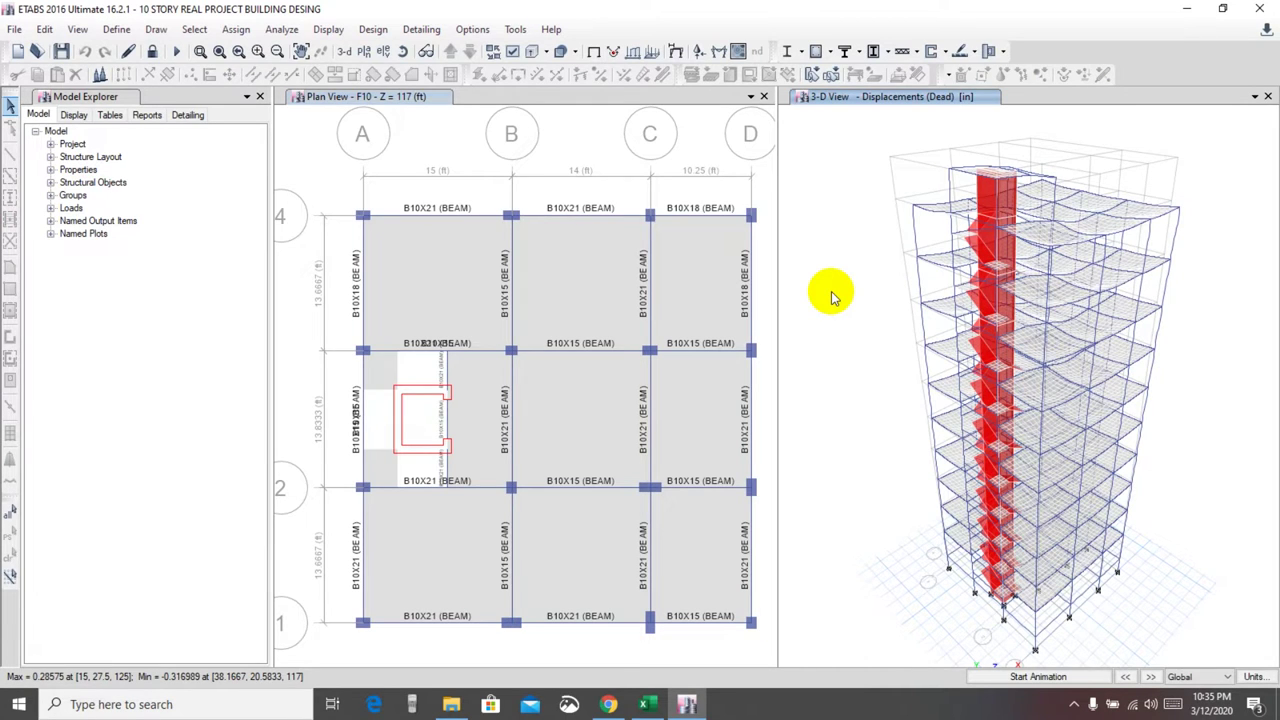
key("F4")
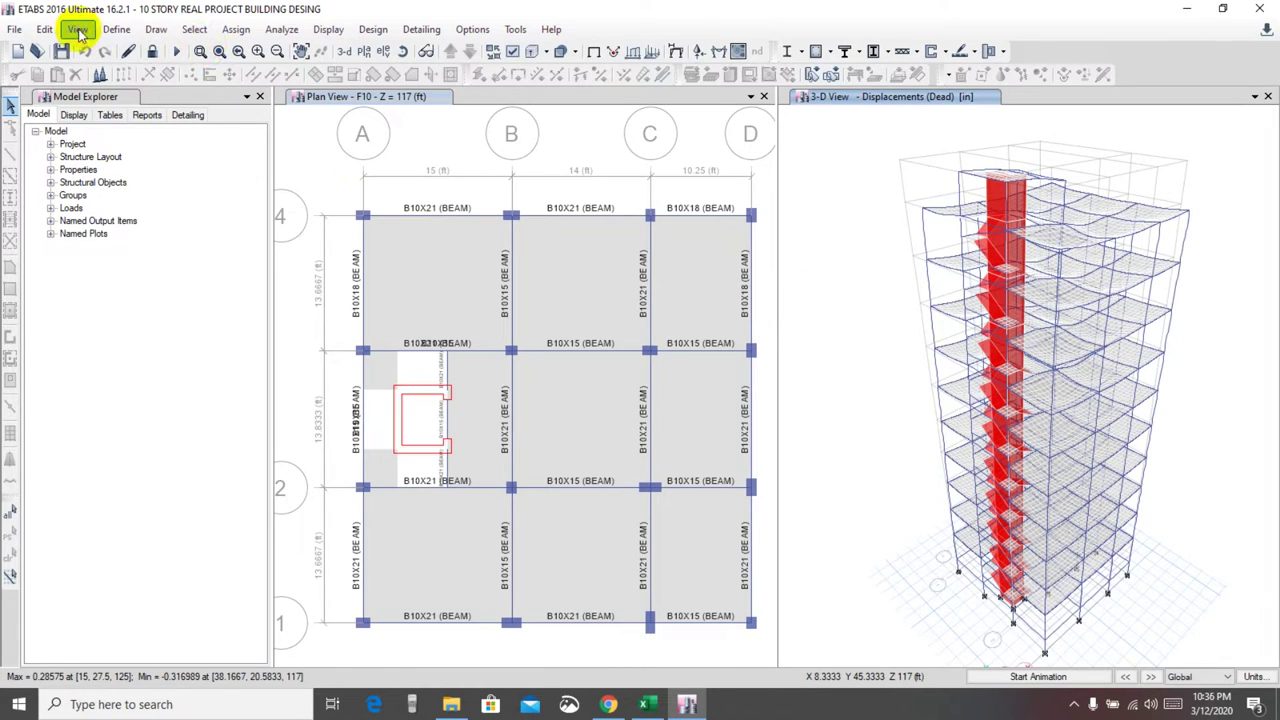
Show the Base Reactions table from the Reactions group of the analysis results.
left_click(110, 115)
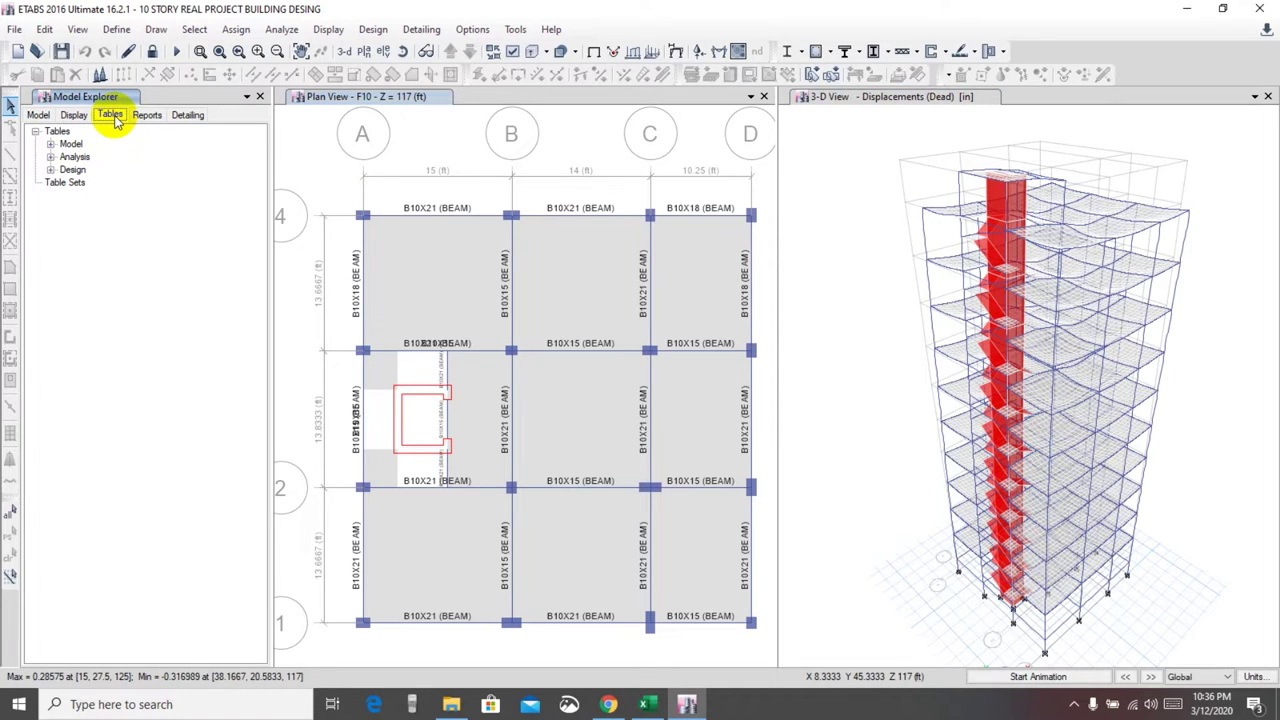
left_click(50, 157)
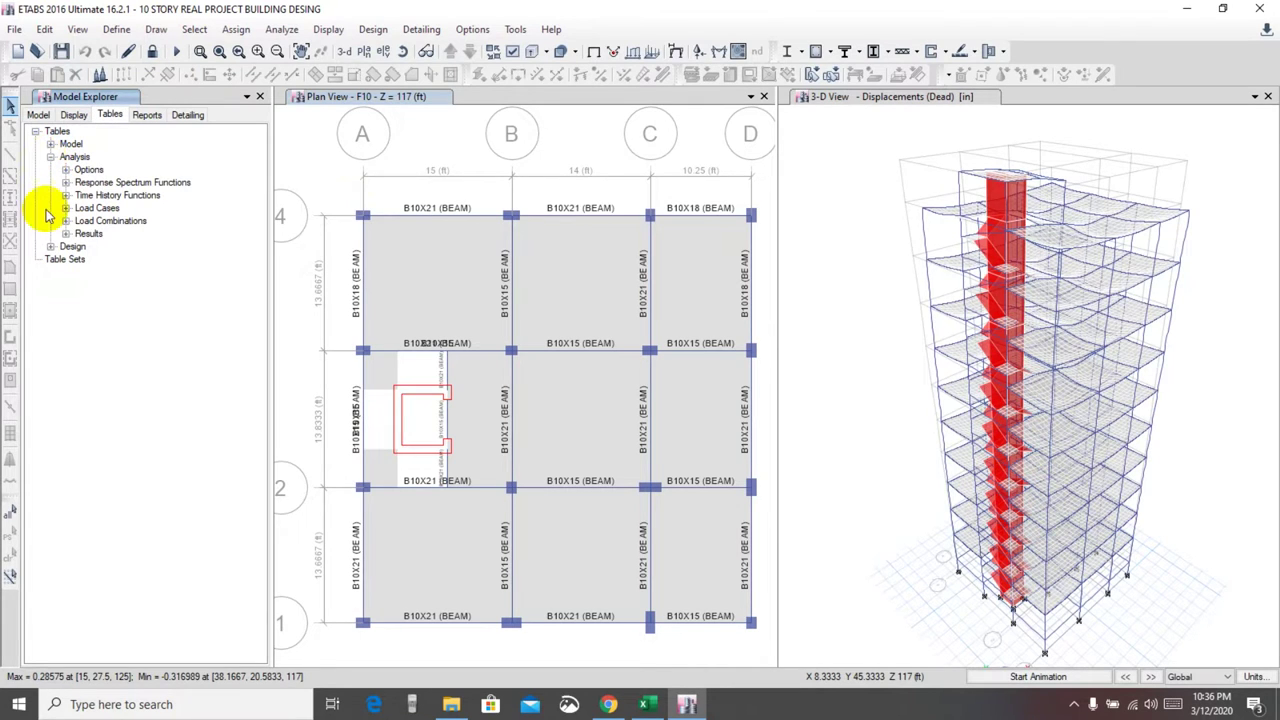
left_click(66, 233)
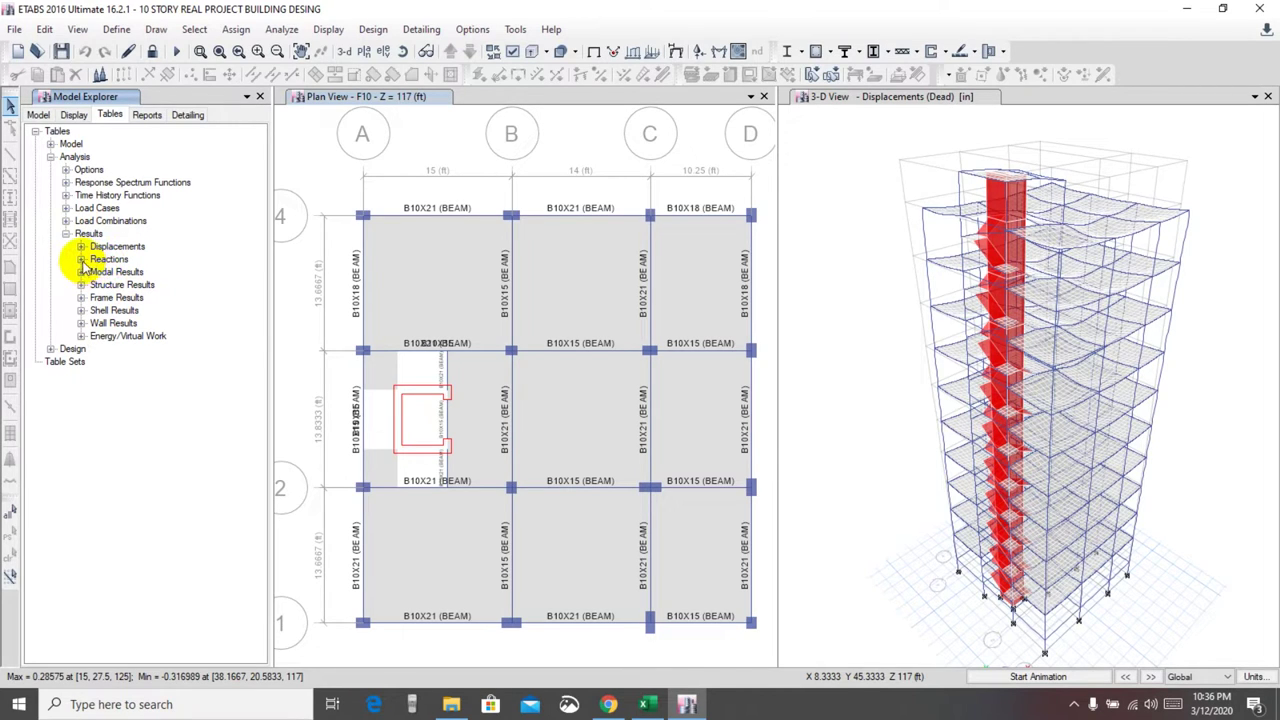
left_click(81, 259)
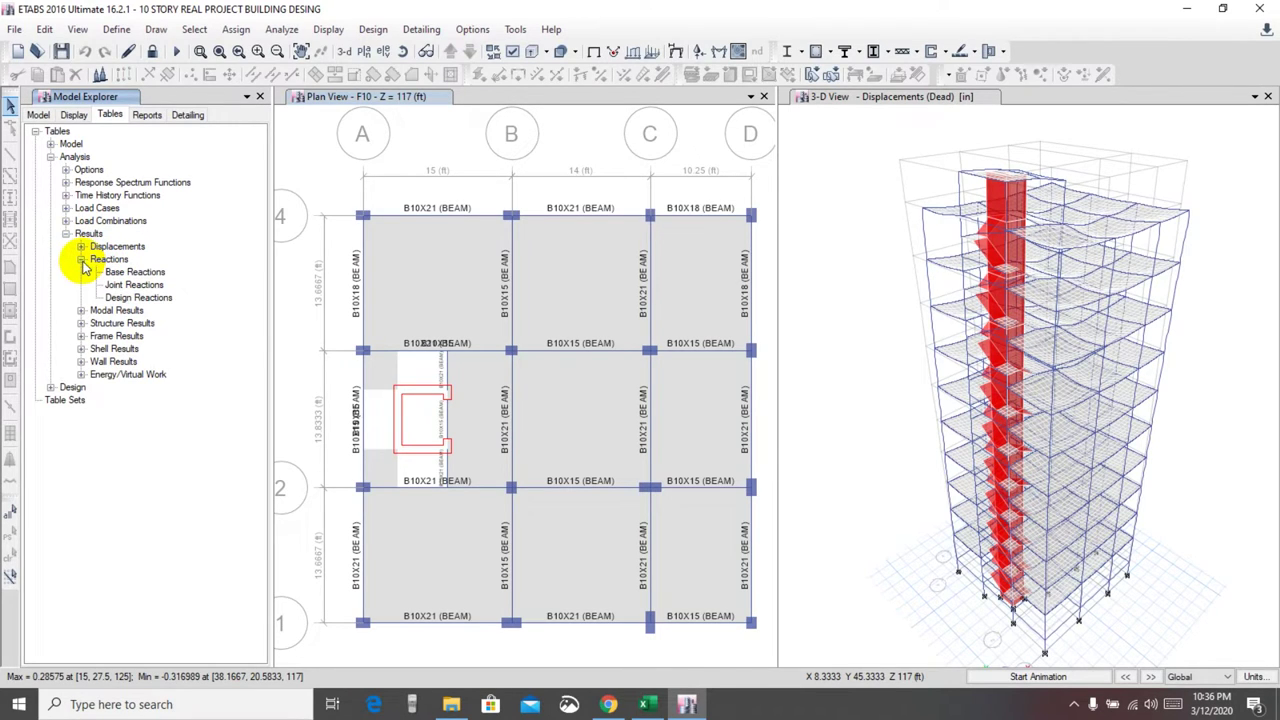
left_click(140, 272)
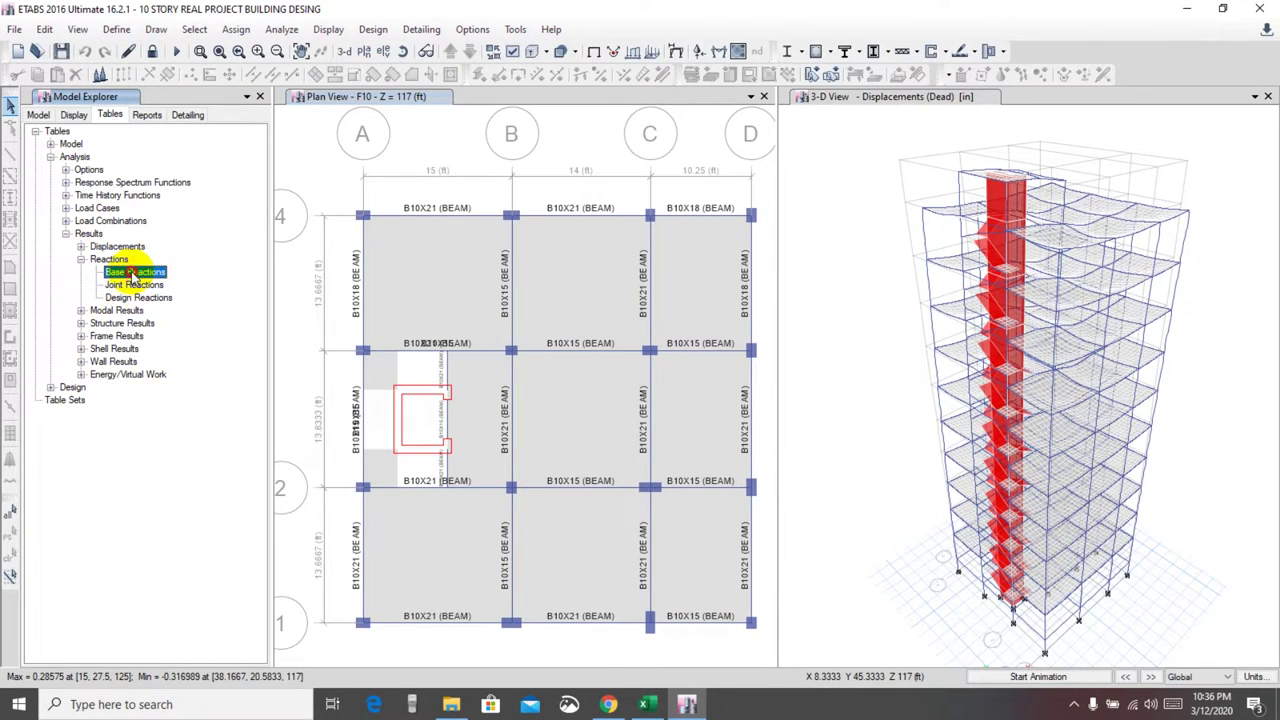
double_click(133, 273)
scroll(1150, 625, "up", 3)
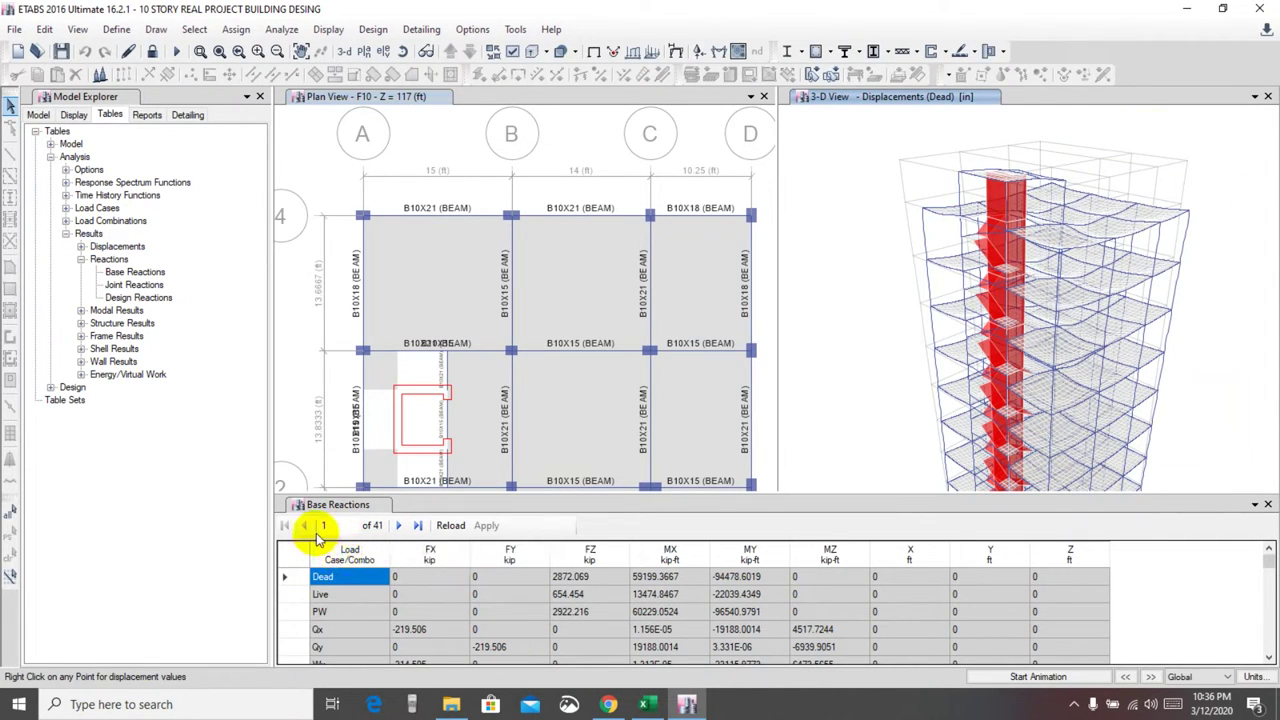
Filter the Base Reactions table's Load Case/Combo column to Dead, Live and PW.
left_click(340, 555)
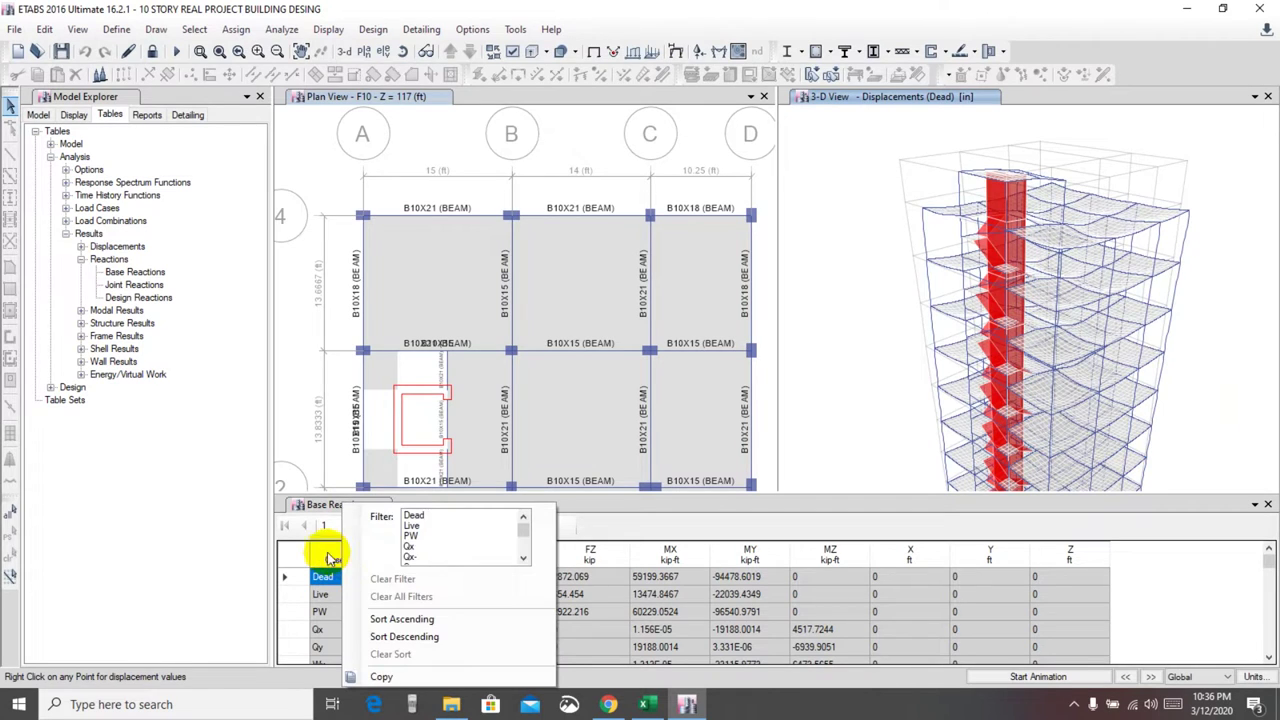
left_click_drag(426, 518, 426, 537)
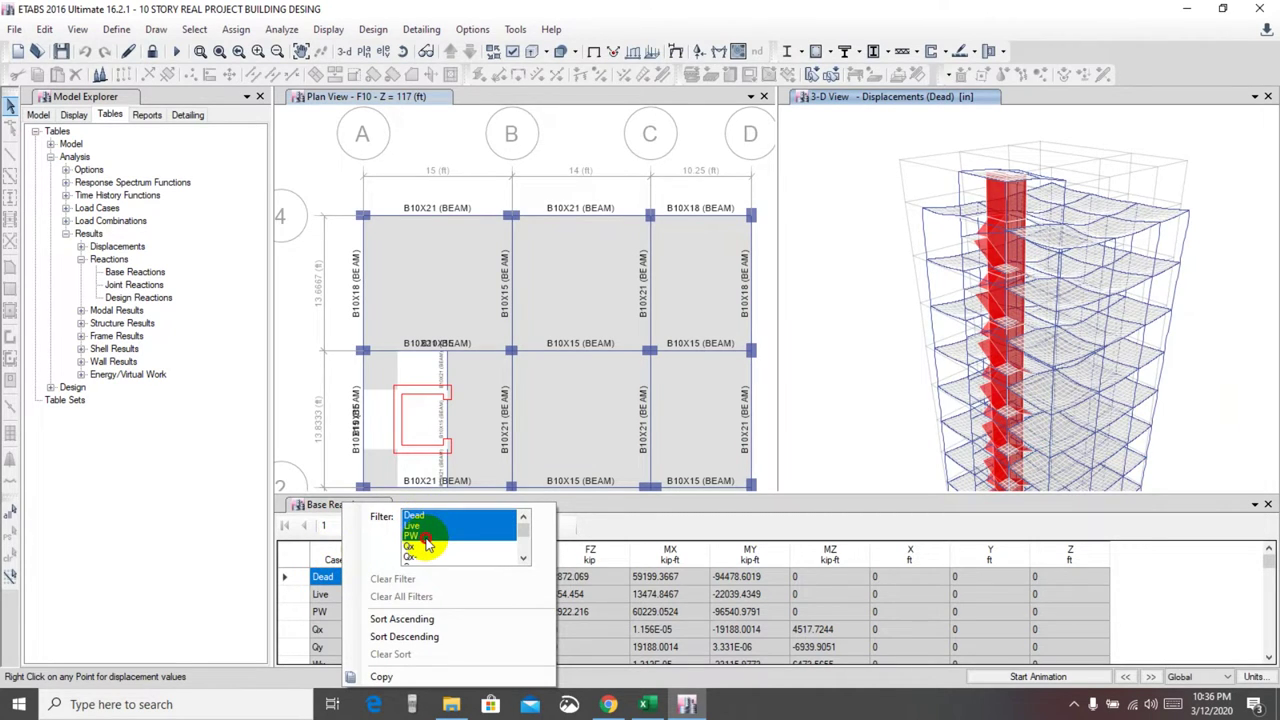
left_click(640, 641)
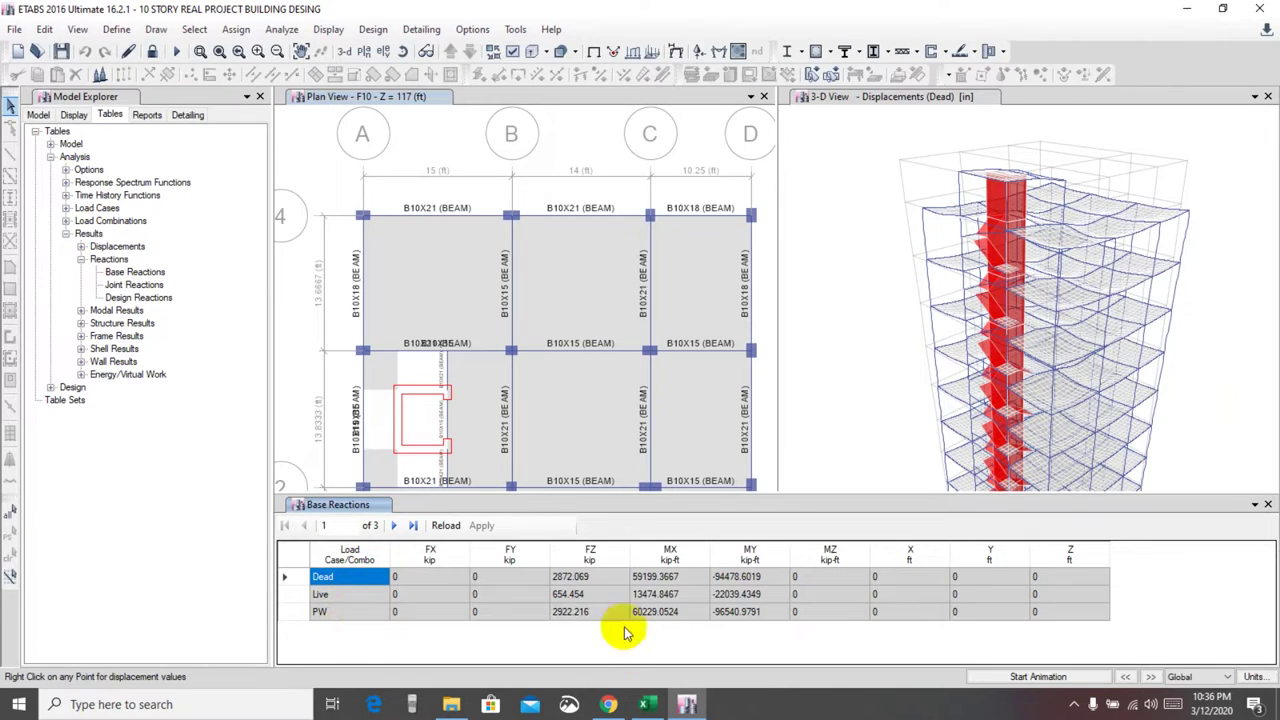
Examine the vertical base reactions FZ for the Dead, Live and PW load cases.
left_click(575, 577)
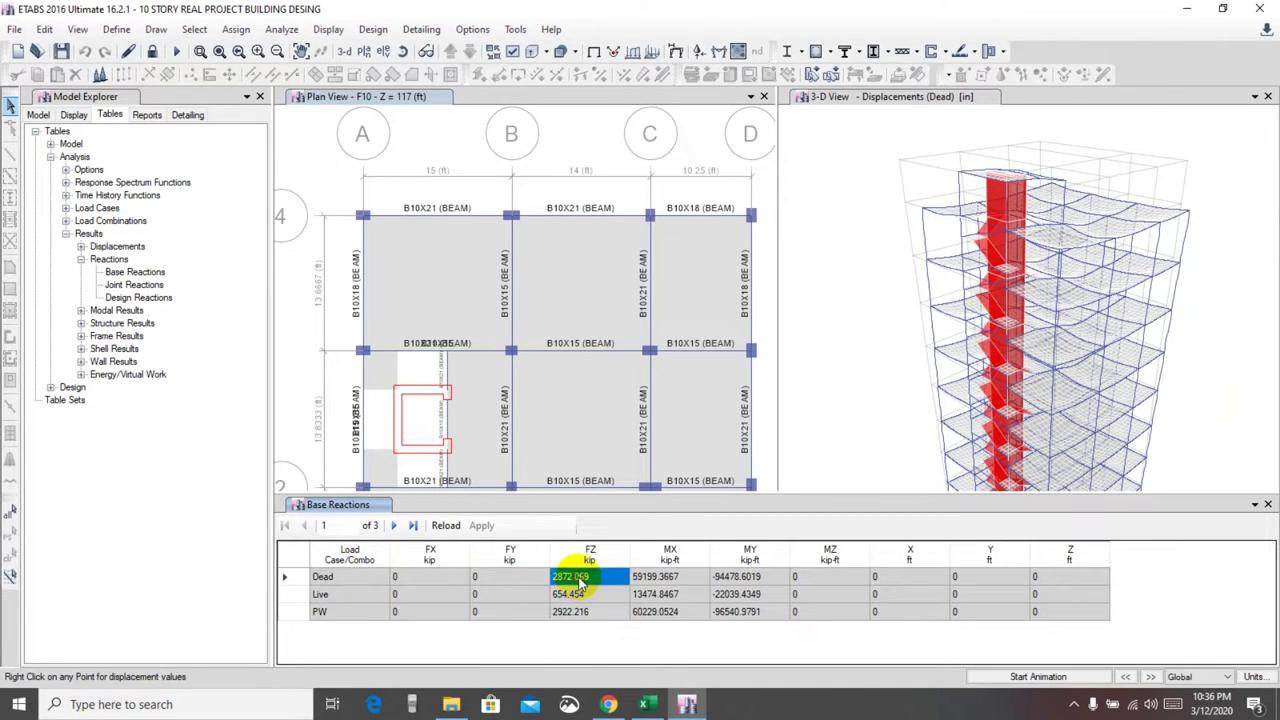
left_click(577, 614)
left_click(345, 580)
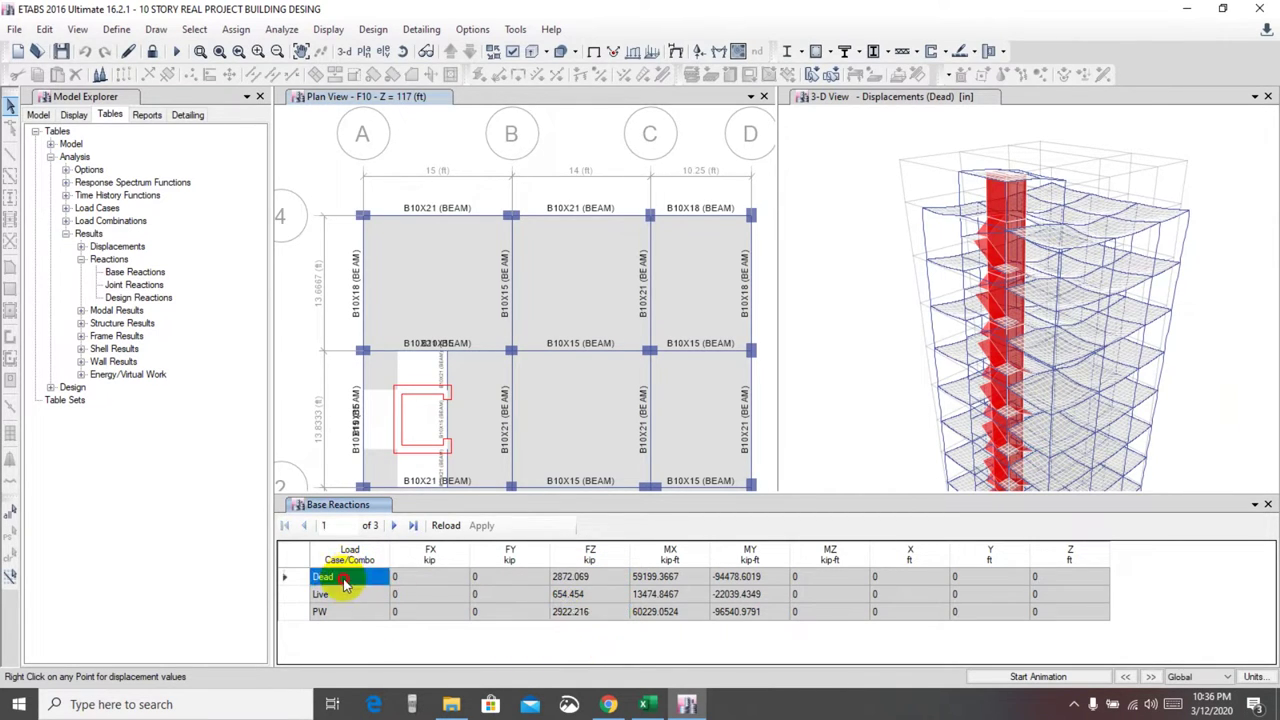
left_click(329, 594)
left_click(335, 611)
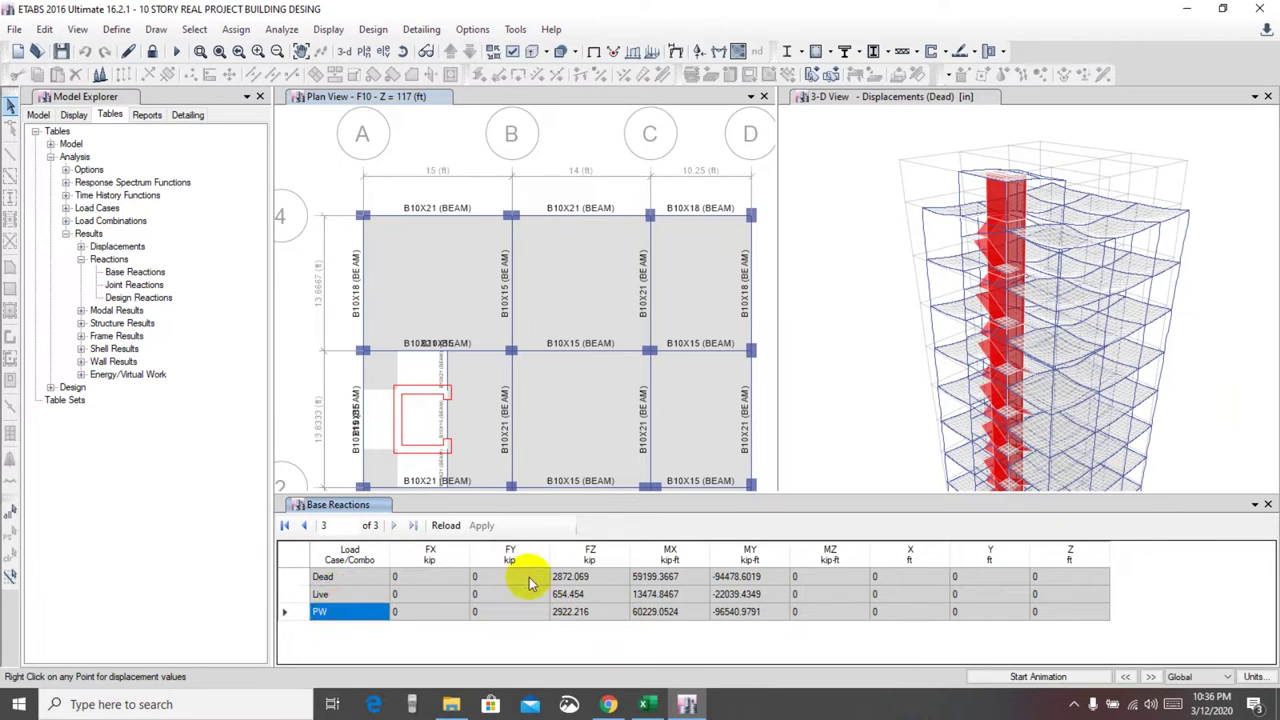
left_click(590, 554)
left_click(576, 579)
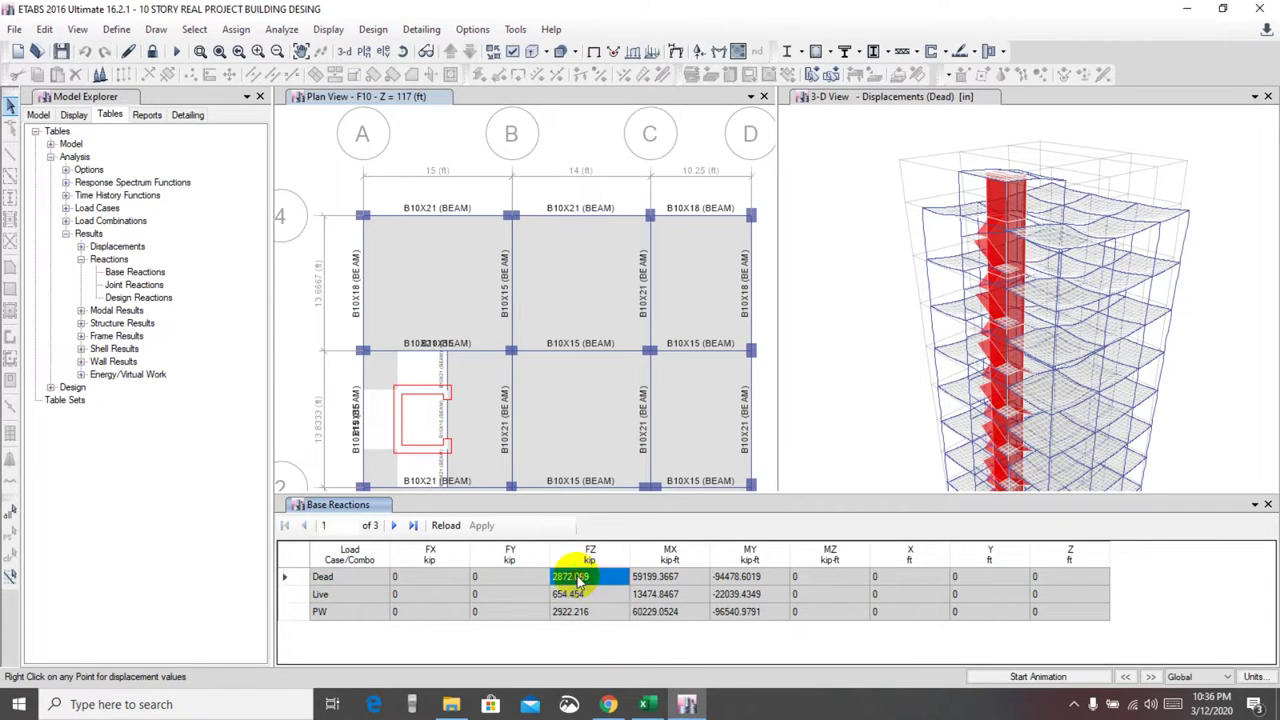
left_click(573, 611)
left_click(566, 578)
left_click(568, 594)
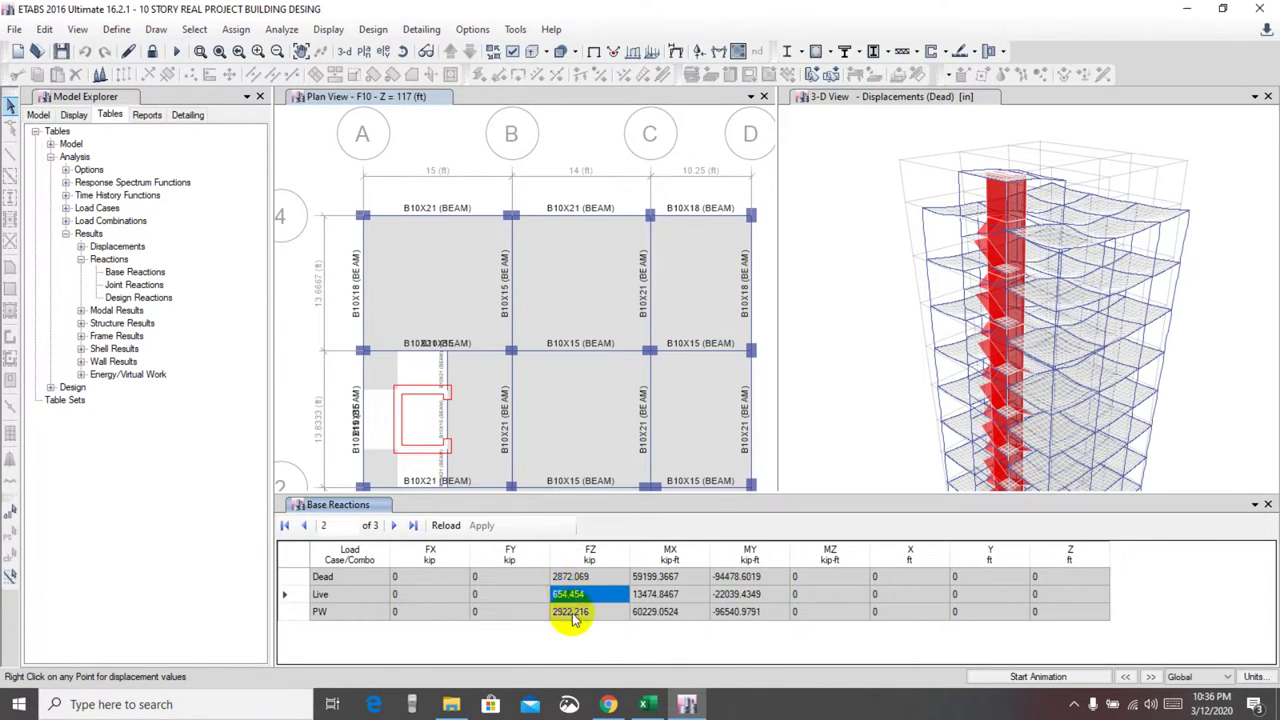
Compare the FZ base reaction of the PW load case with those of the Dead and Live load cases.
left_click(570, 611)
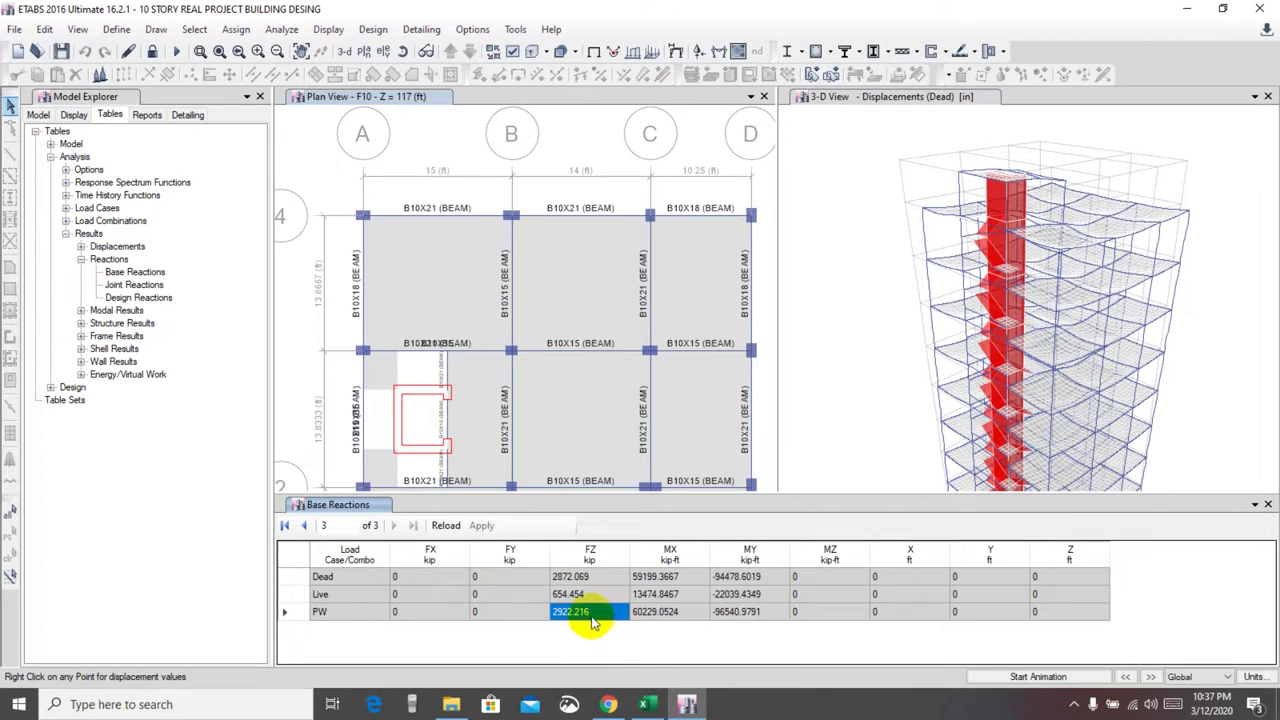
left_click(588, 580)
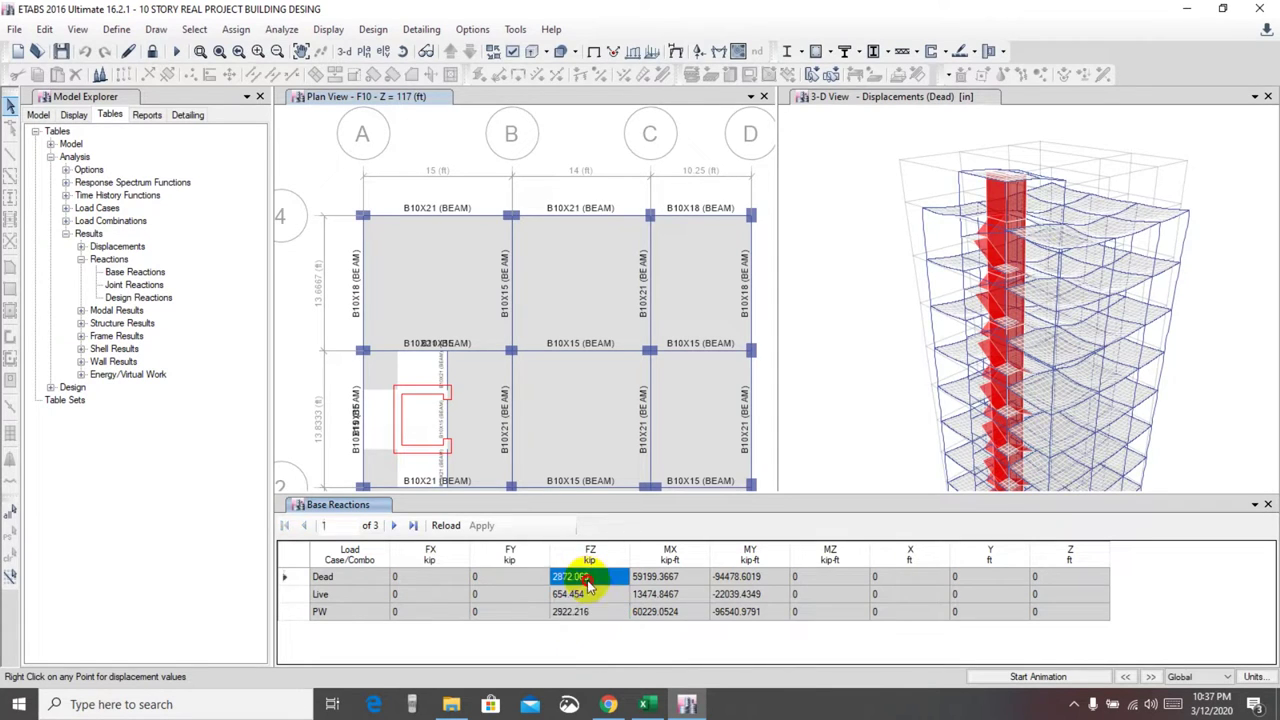
left_click(578, 614)
left_click(571, 576)
left_click(572, 613)
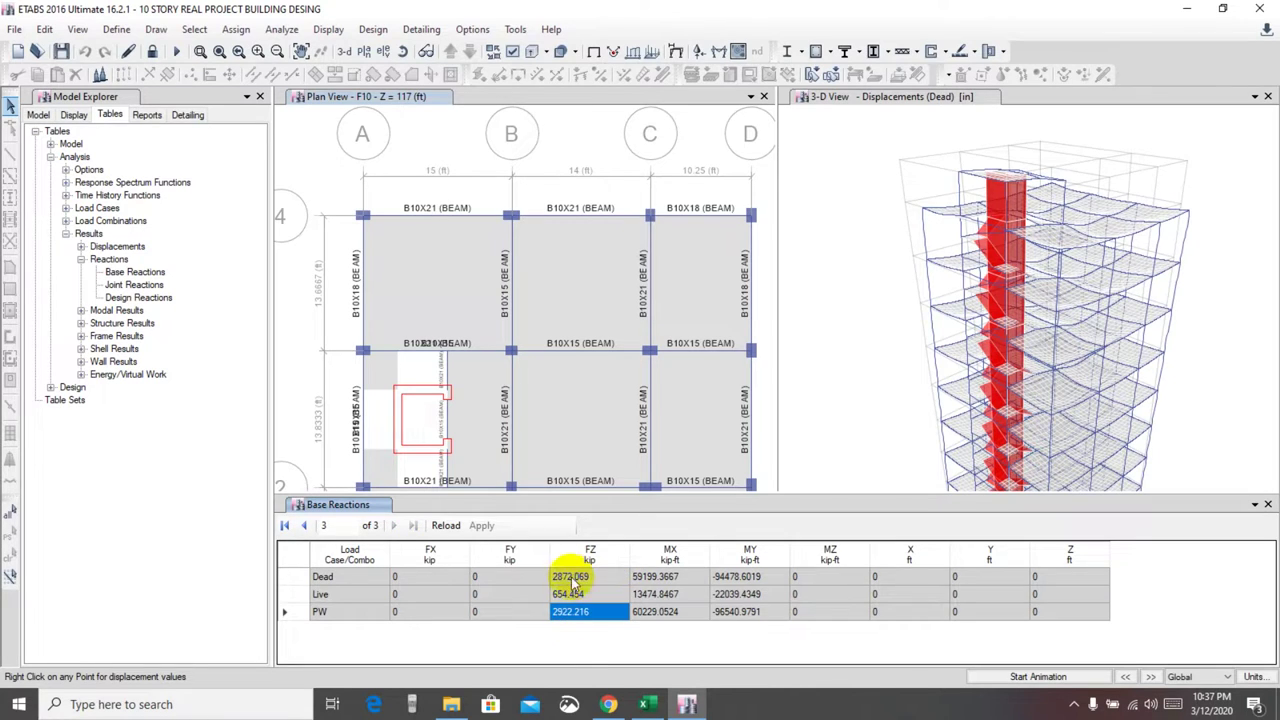
left_click(572, 576)
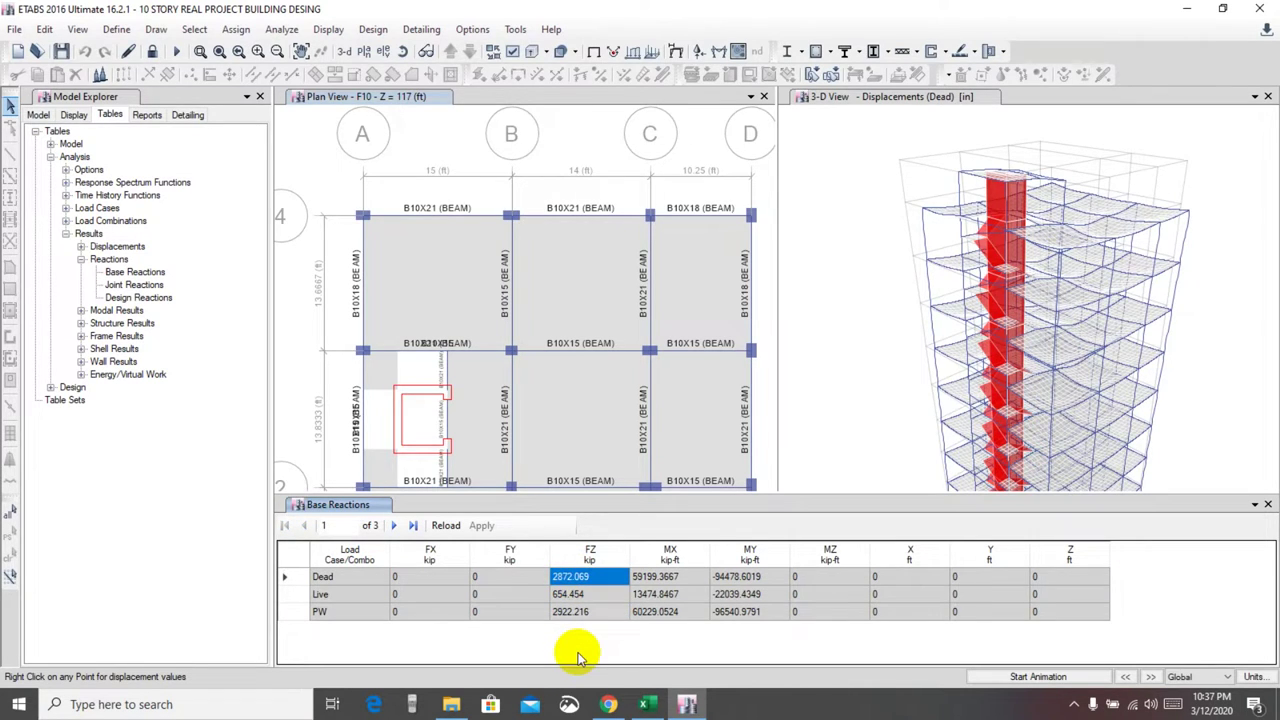
left_click(566, 595)
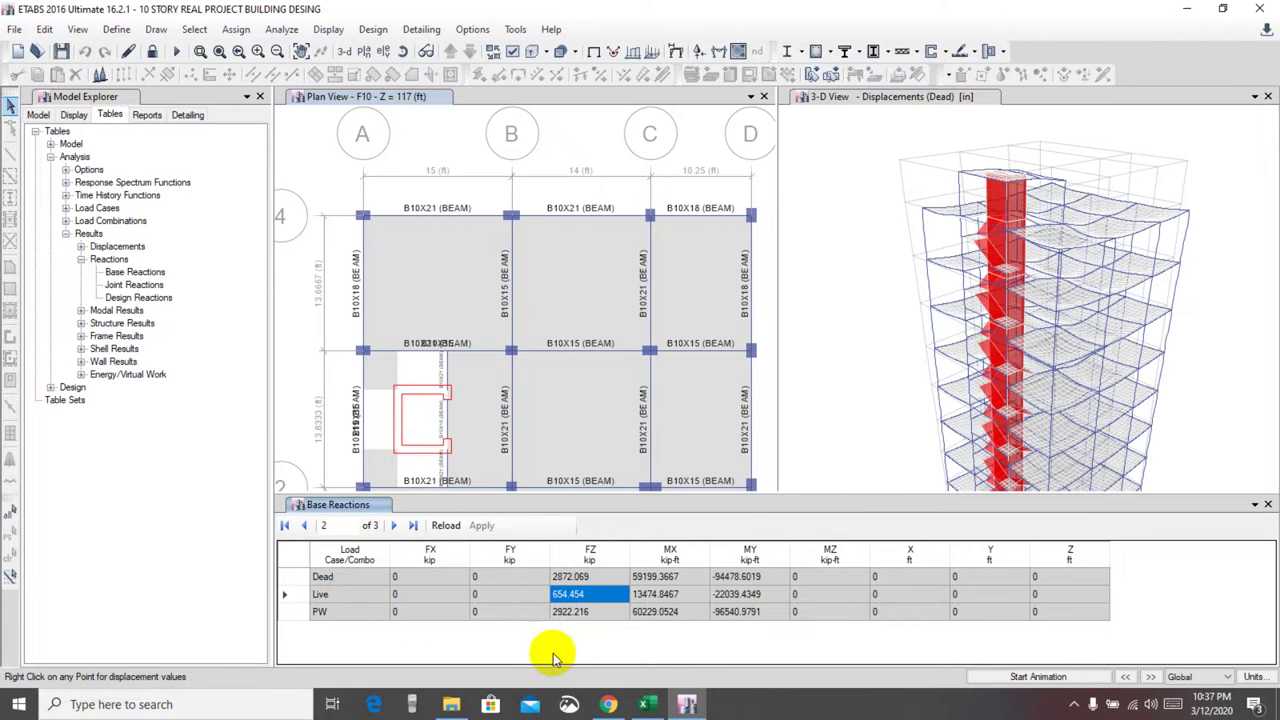
Switch to the MY Building check Module workbook in Excel and look over the Base-Shear Check(Seismic Value) sheet and its seismic code reference tables.
left_click(647, 705)
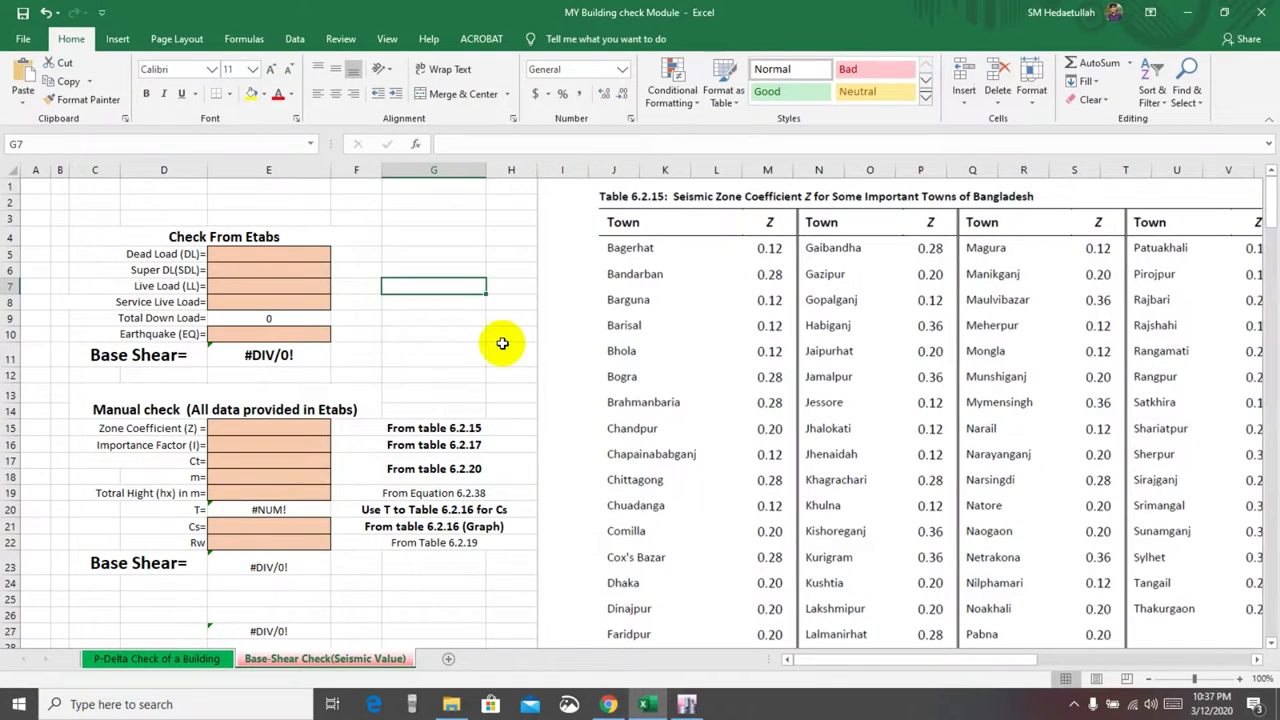
scroll(471, 363, "left", 2)
scroll(423, 371, "down", 1)
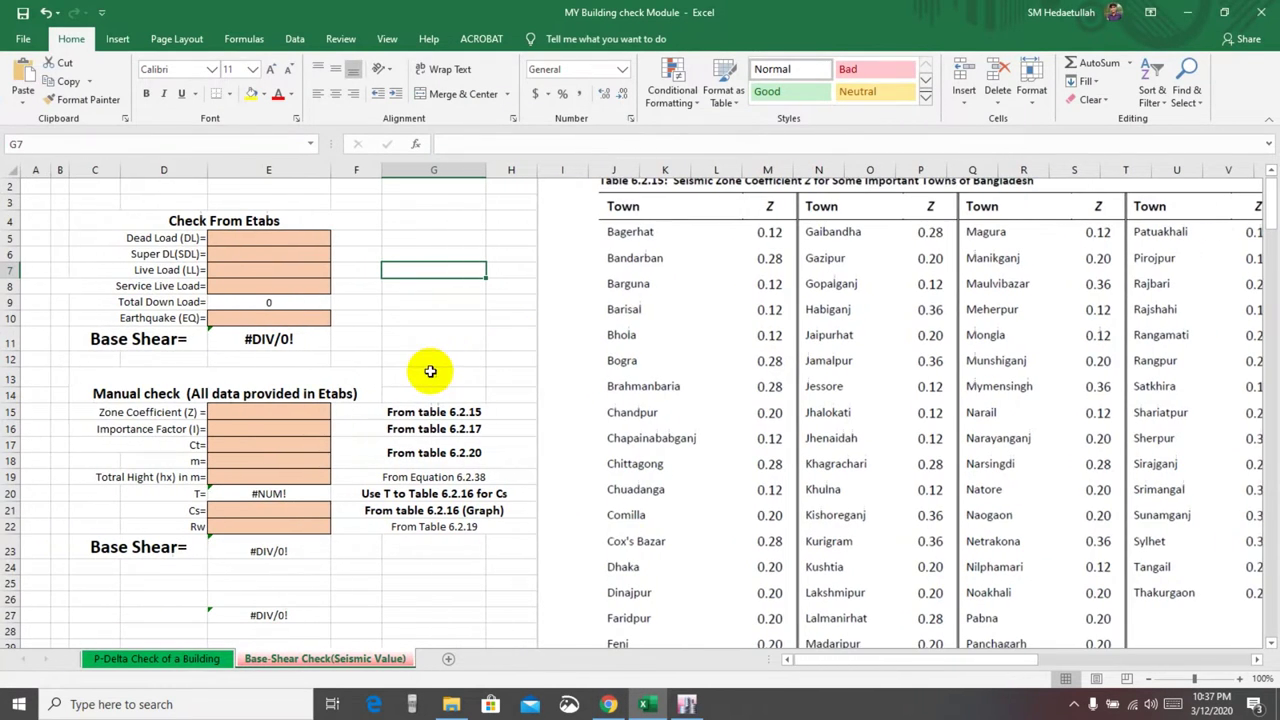
left_click(830, 662)
scroll(414, 486, "up", 1)
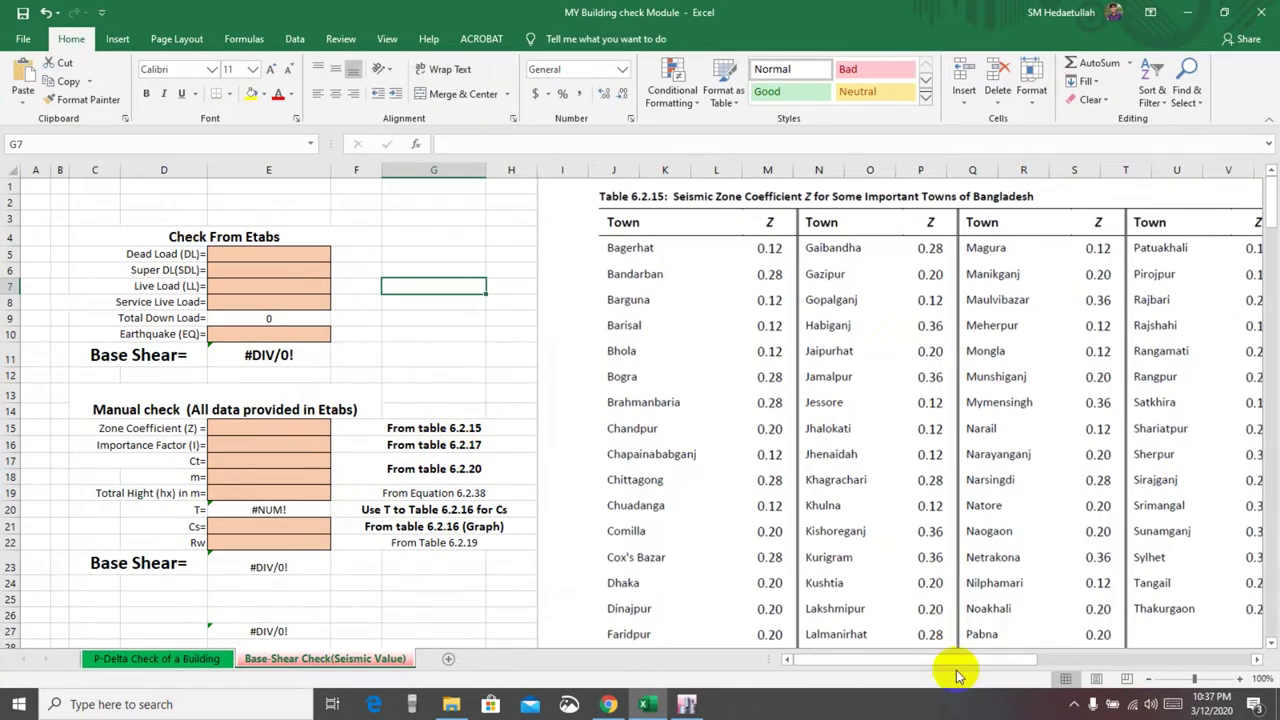
left_click(1151, 679)
left_click(1151, 679)
left_click(1151, 679)
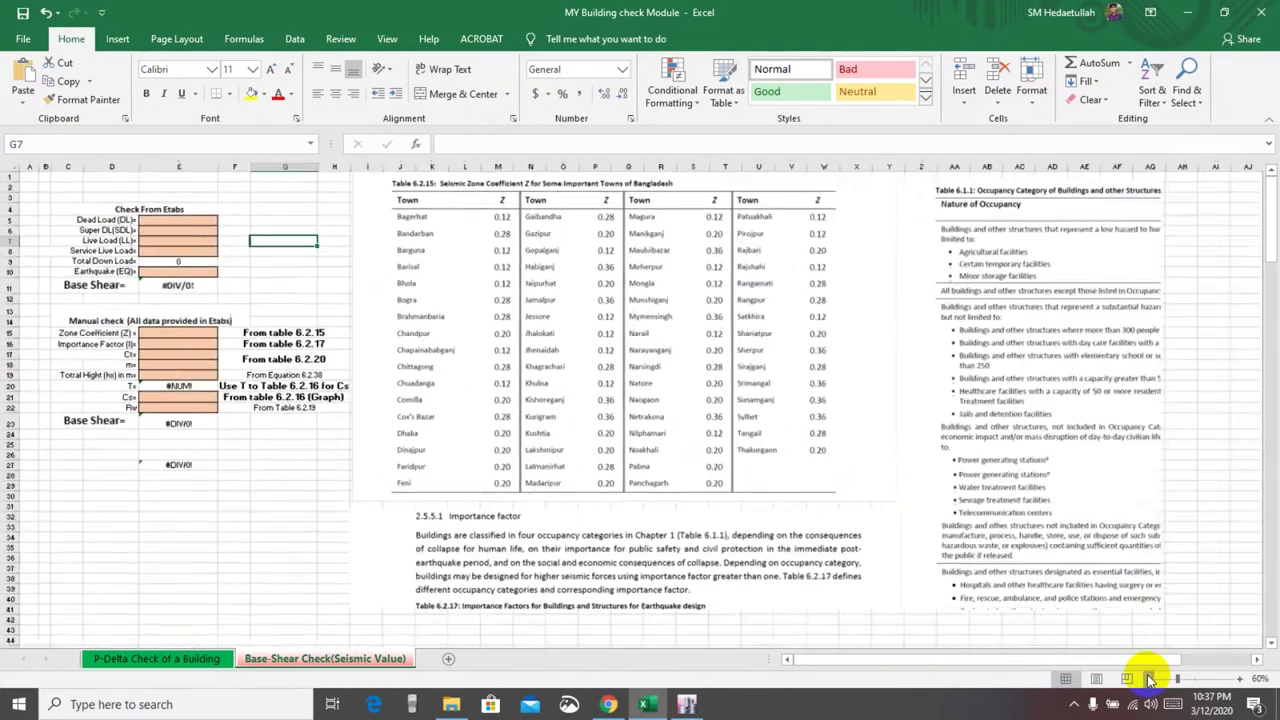
left_click(1151, 679)
left_click(1151, 679)
left_click(1151, 679)
left_click(1151, 679)
left_click(1151, 679)
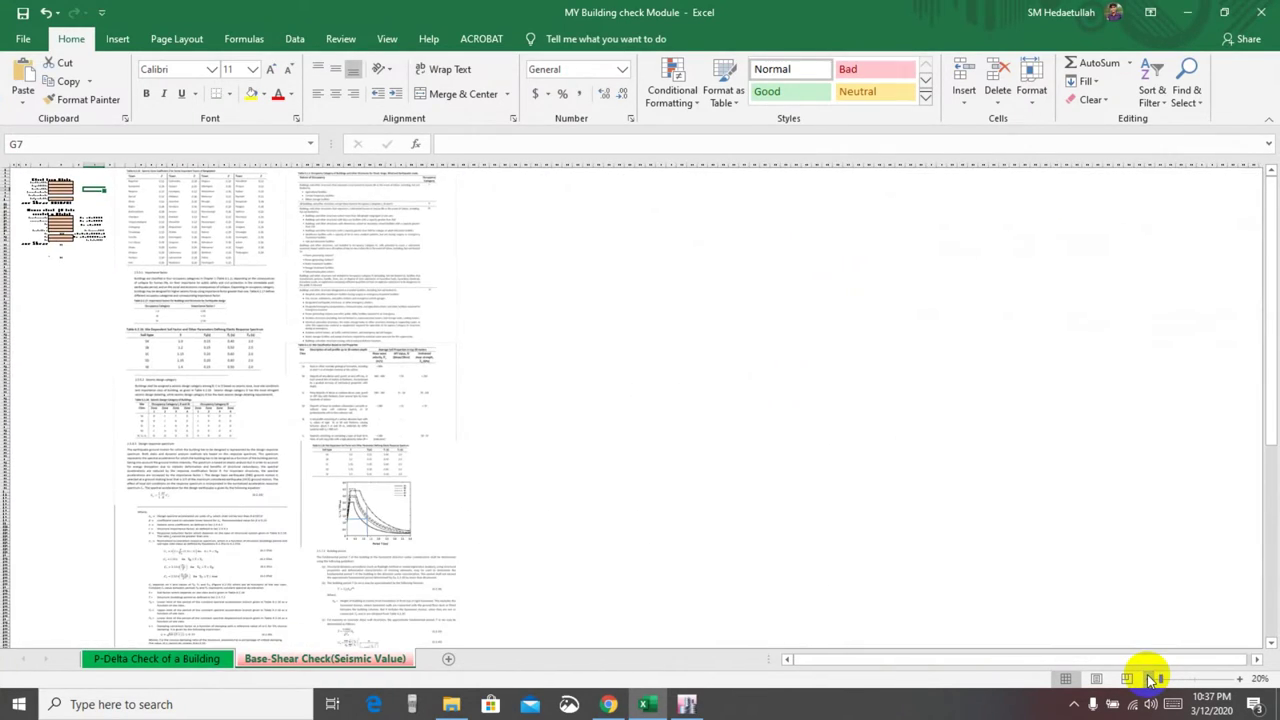
left_click(1151, 679)
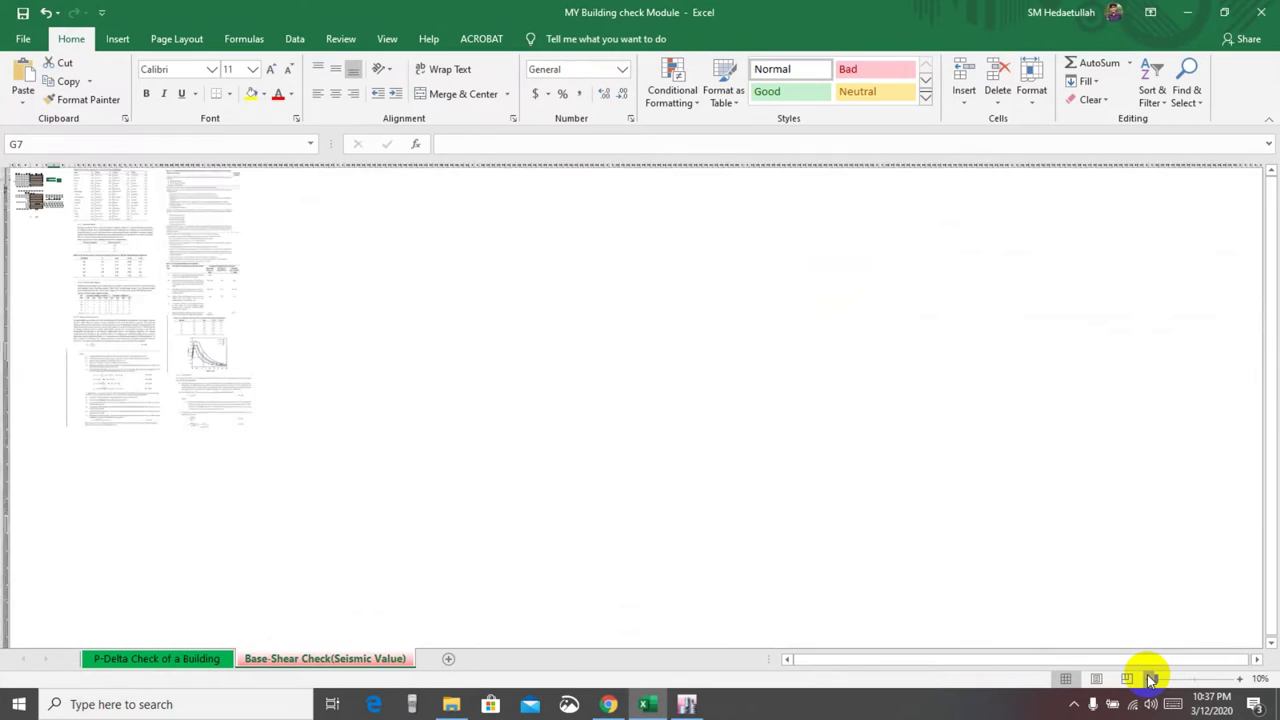
left_click(1240, 679)
left_click(1240, 679)
left_click(1240, 679)
left_click(1240, 679)
left_click(1240, 679)
scroll(993, 600, "down", 20)
scroll(908, 527, "down", 3)
scroll(908, 527, "up", 20)
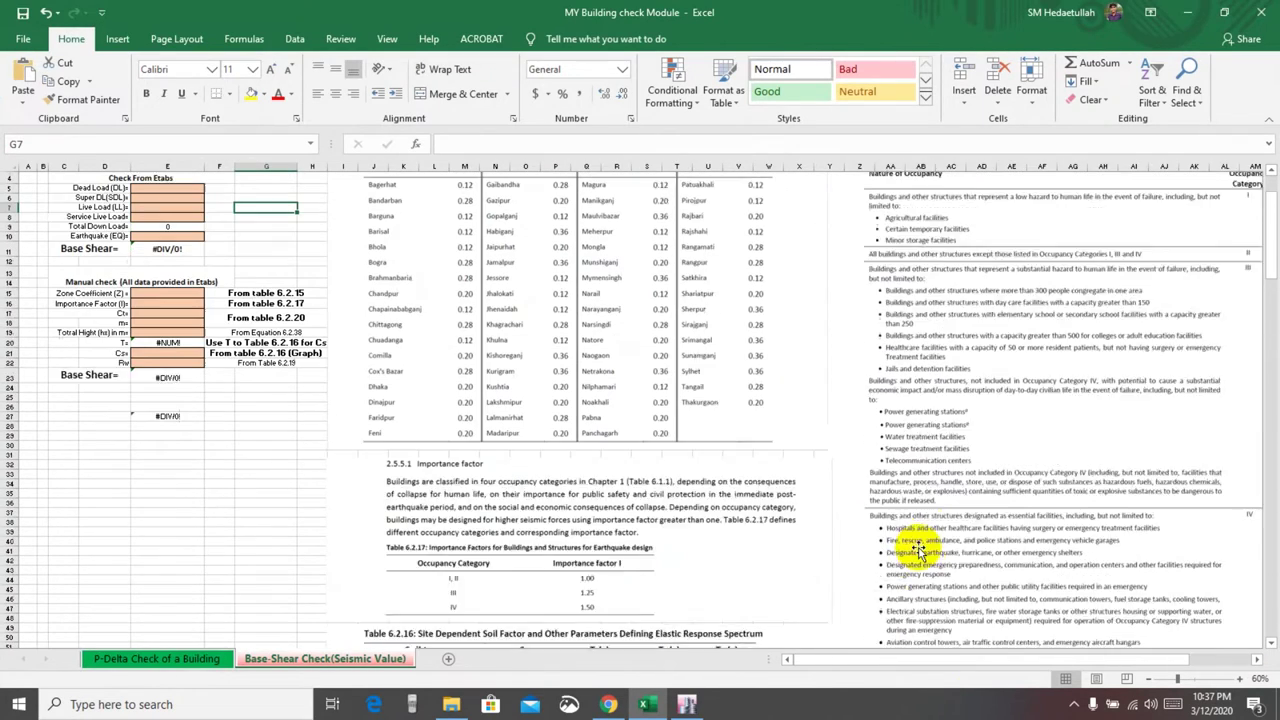
scroll(918, 548, "up", 1)
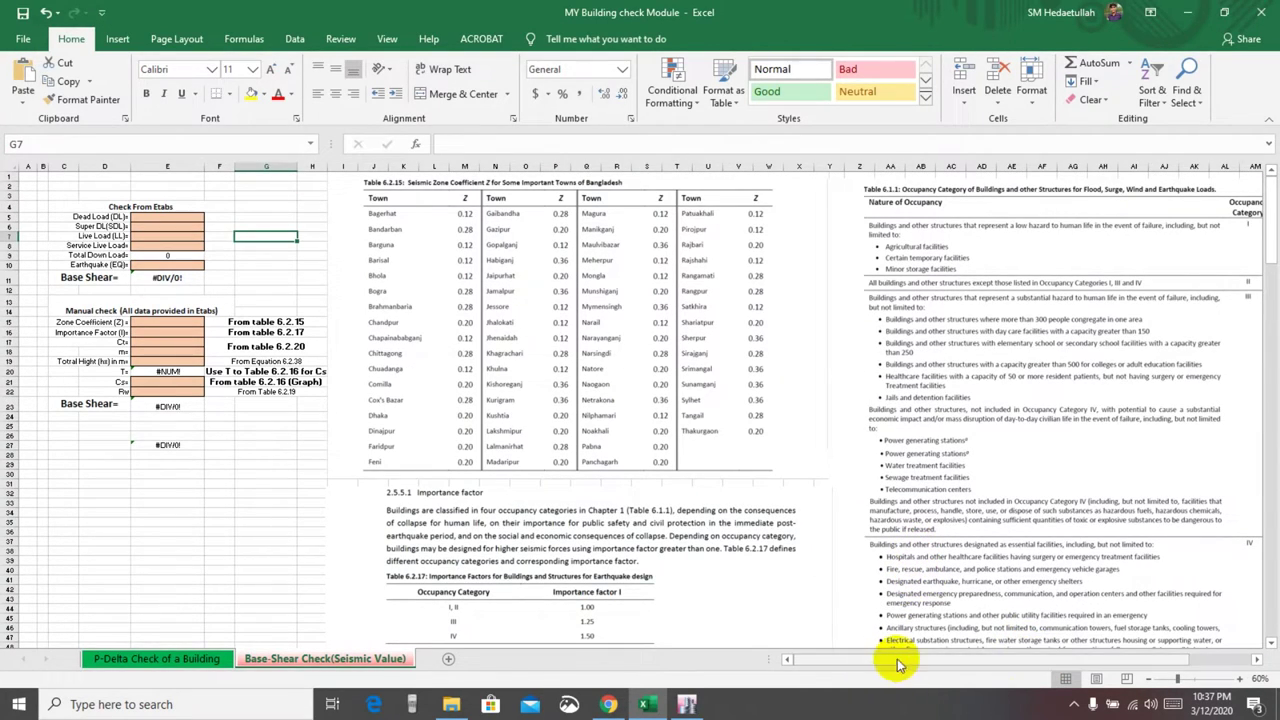
Examine the load entries required in the sheet's Check From Etabs block, from Dead Load (DL) through Earthquake (EQ).
left_click(1240, 679)
left_click(1240, 679)
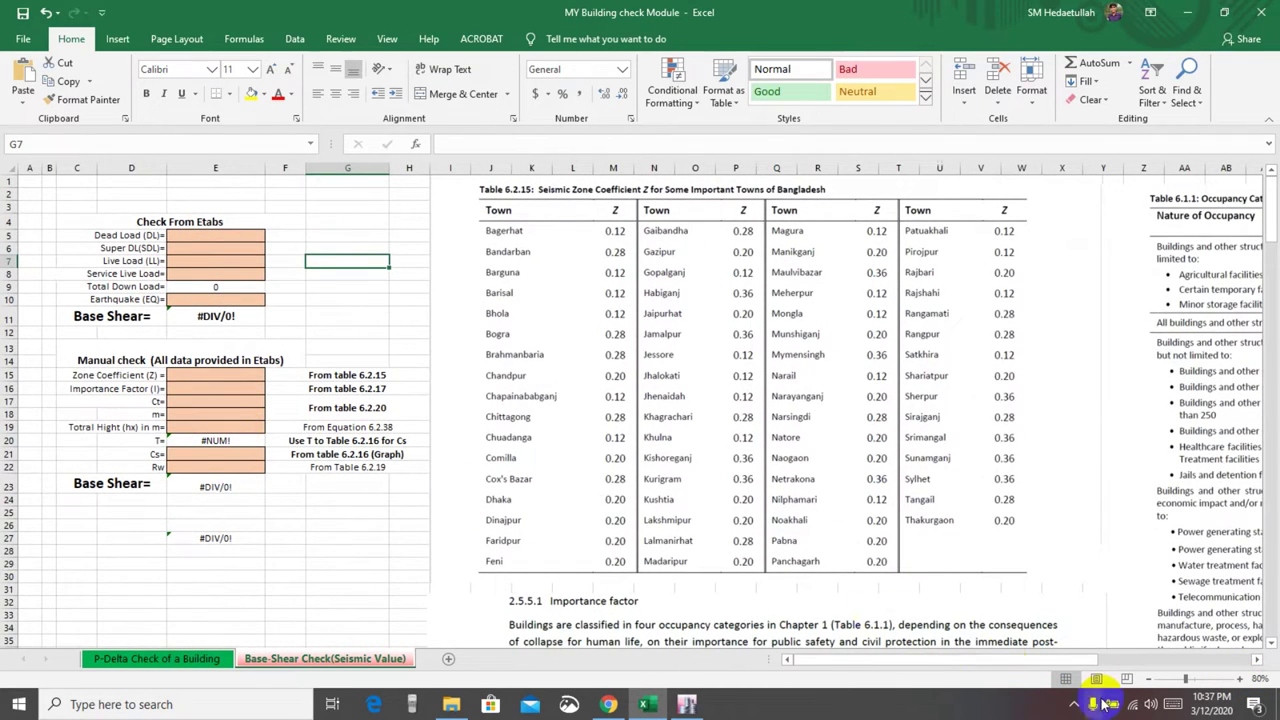
left_click(1240, 679)
left_click(1240, 679)
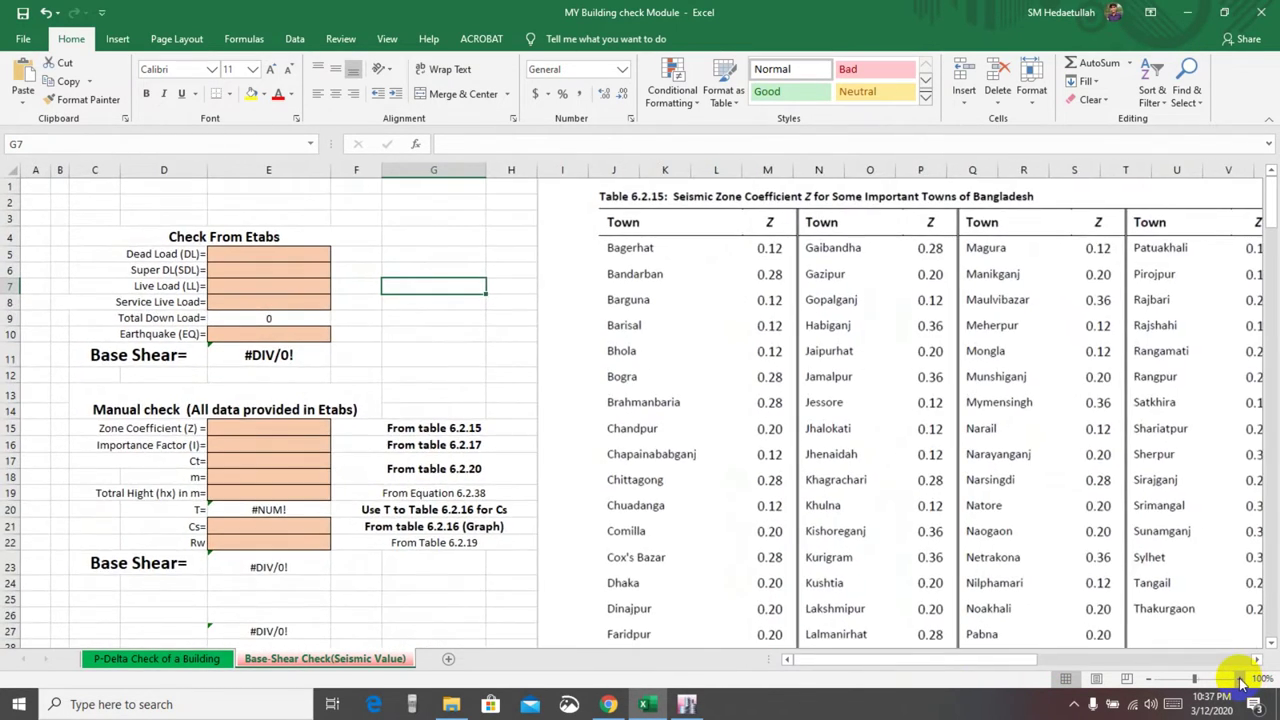
left_click(1240, 679)
scroll(500, 415, "up", 1)
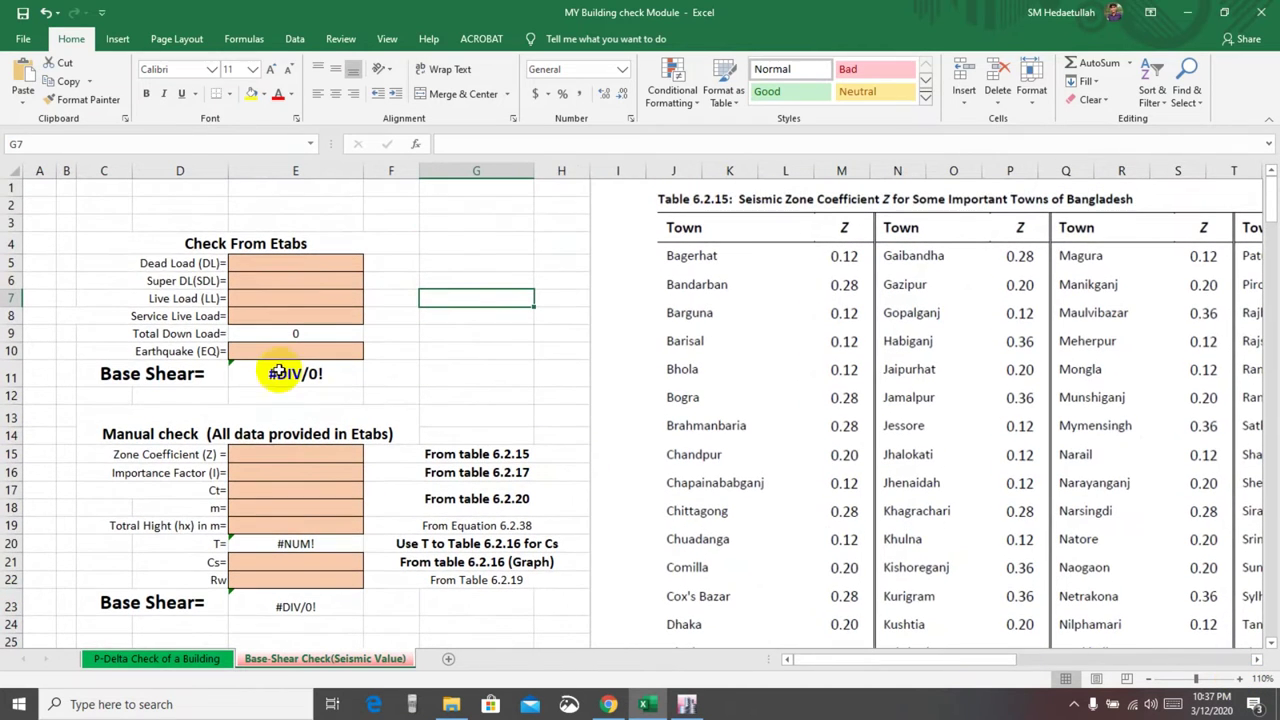
left_click(197, 243)
left_click(421, 262)
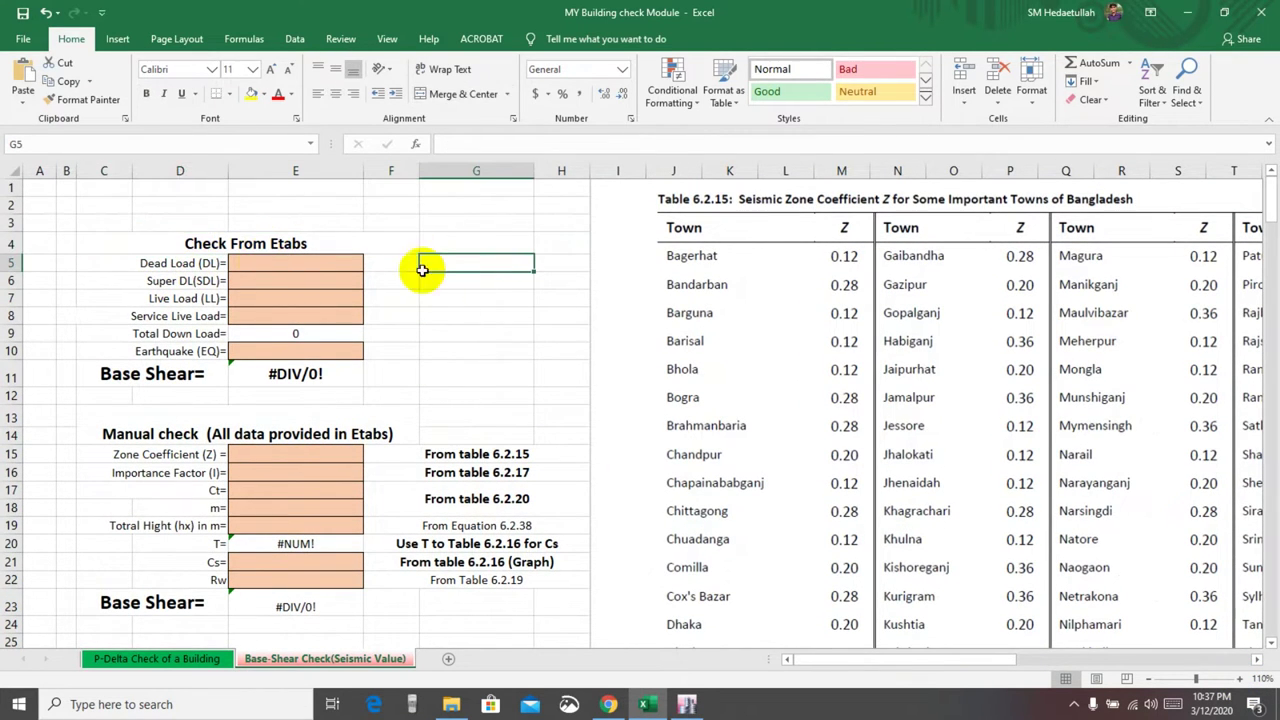
left_click(157, 267)
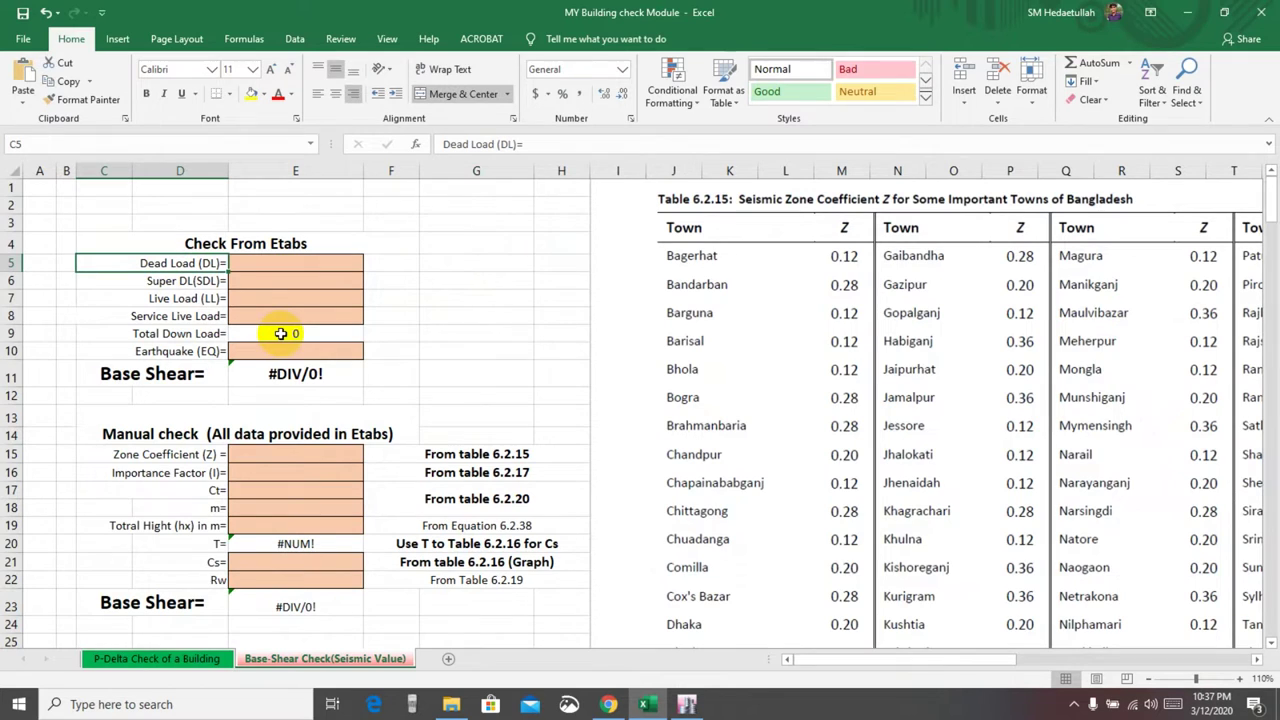
left_click(297, 263)
left_click(256, 288)
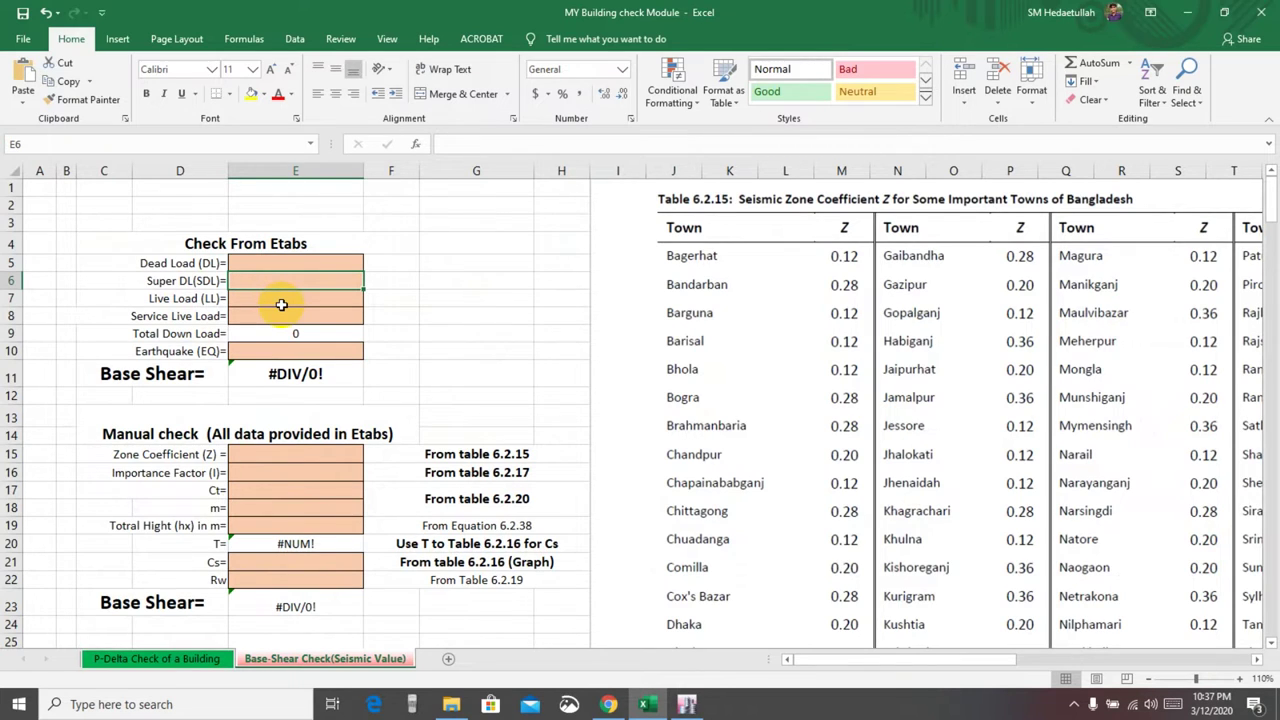
left_click(283, 302)
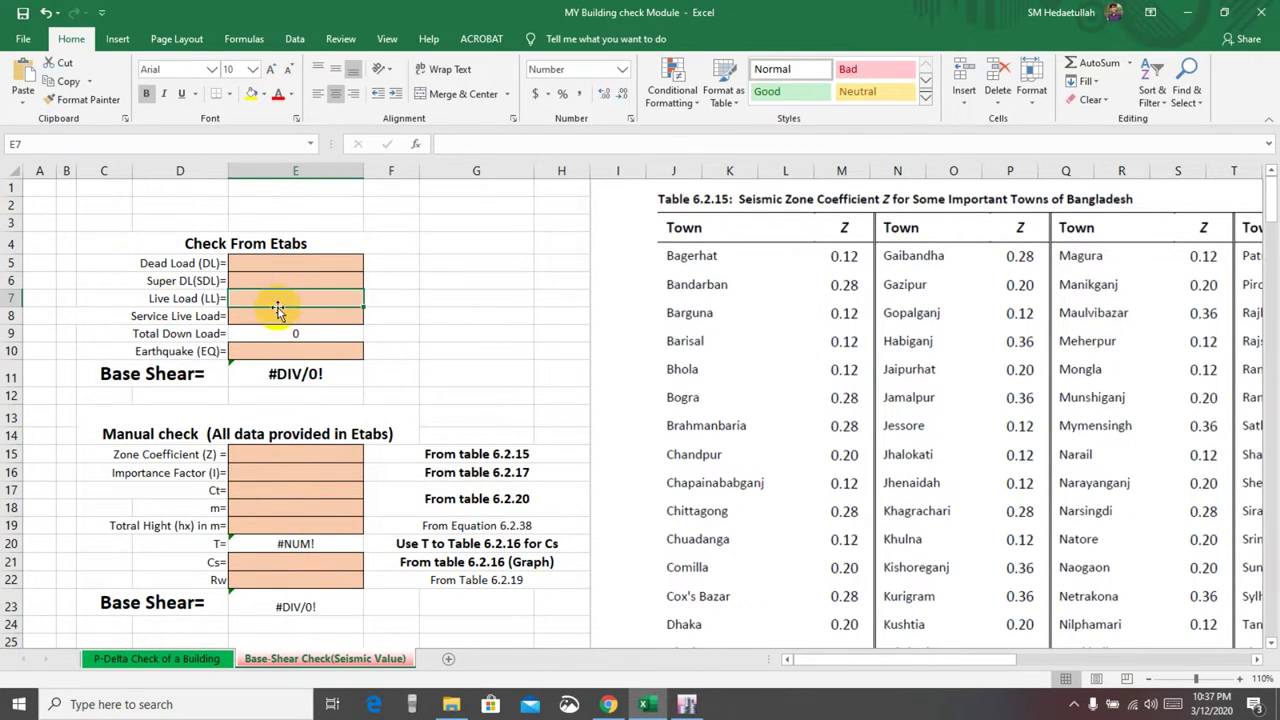
left_click(440, 320)
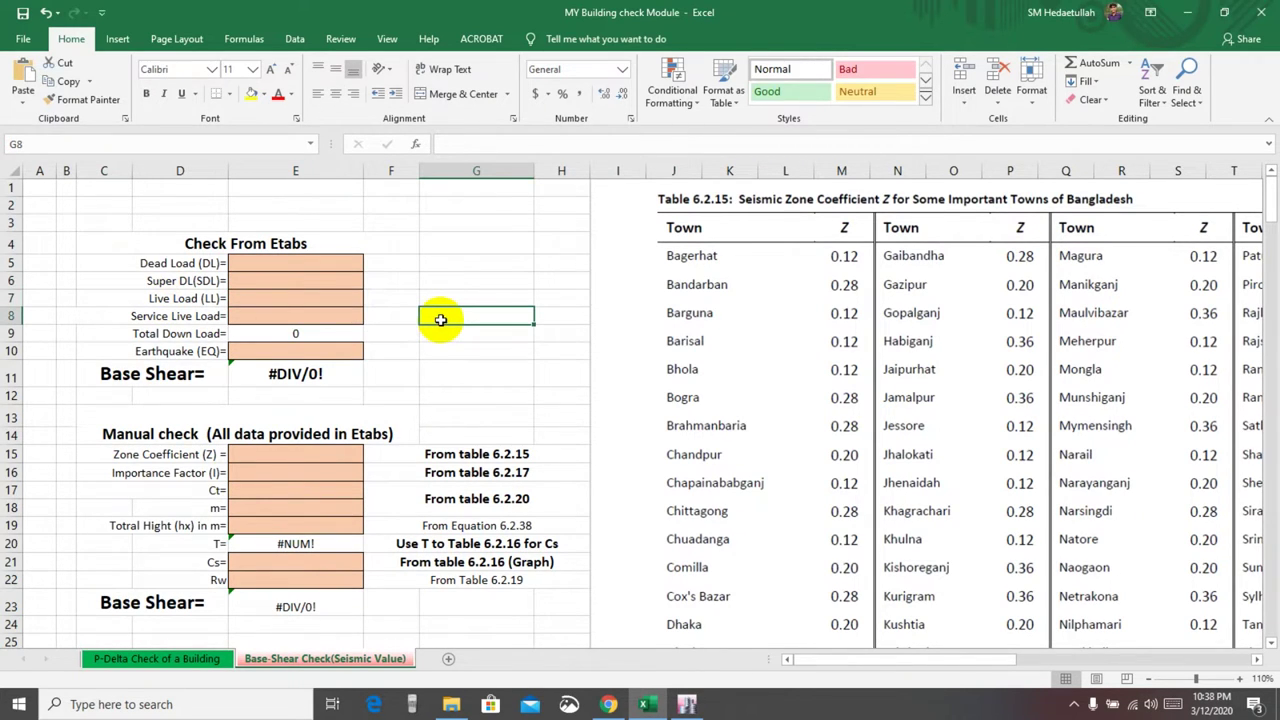
left_click(283, 315)
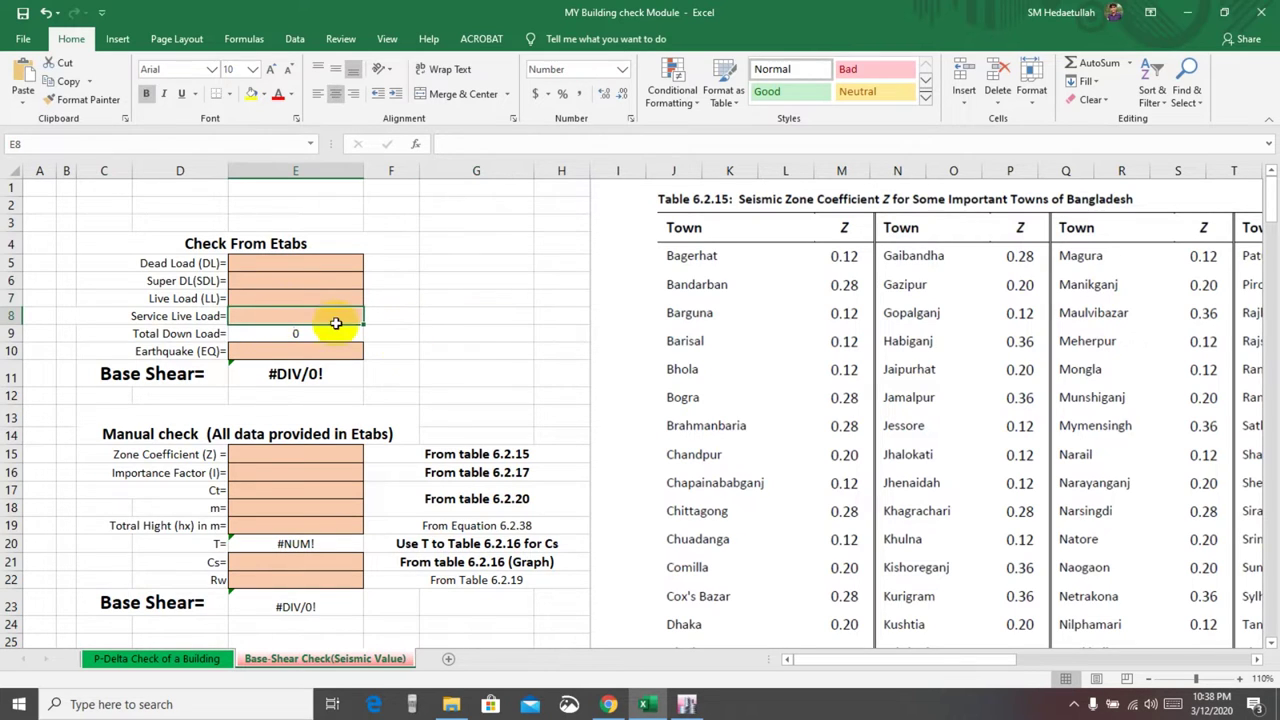
left_click(434, 345)
left_click(272, 305)
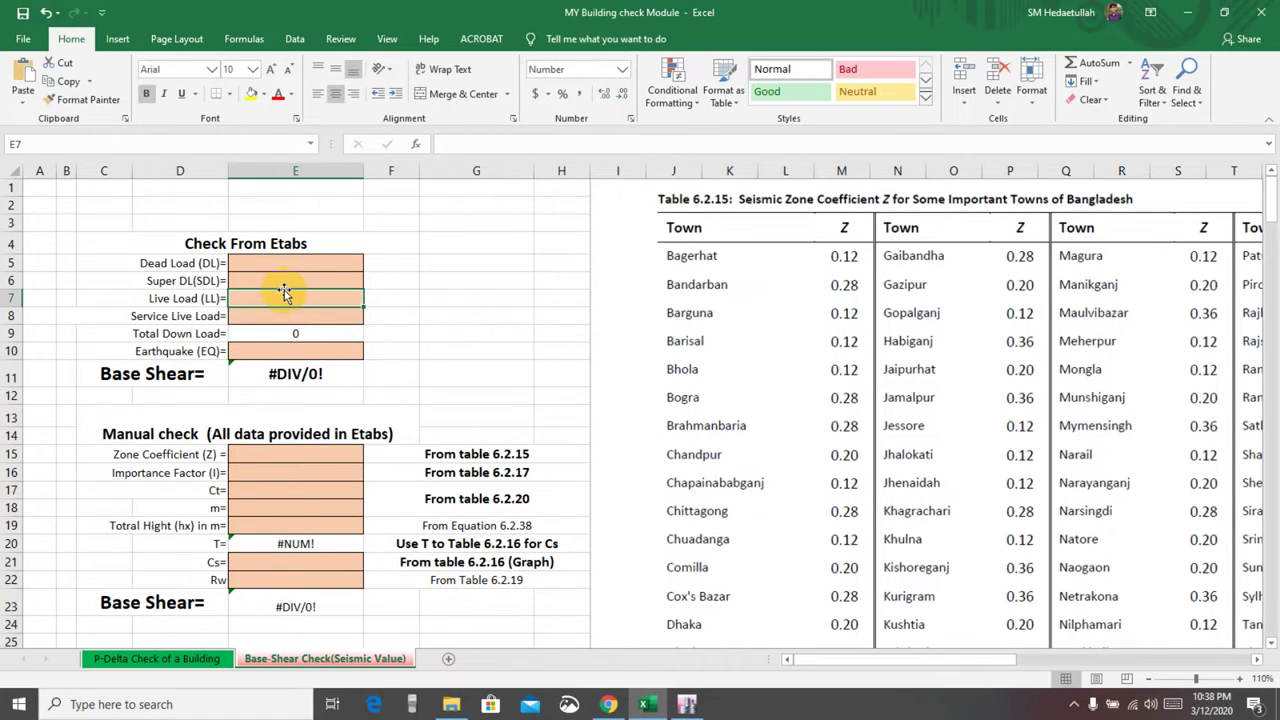
left_click(427, 395)
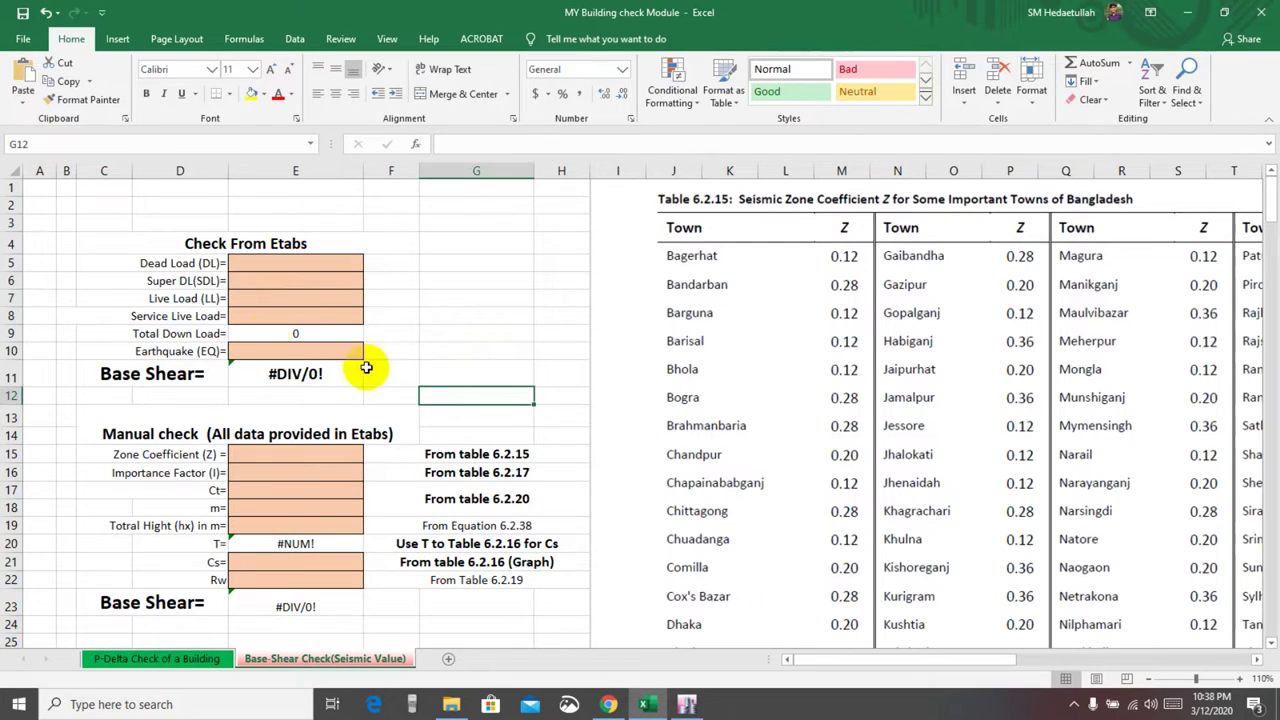
left_click(168, 333)
left_click(177, 352)
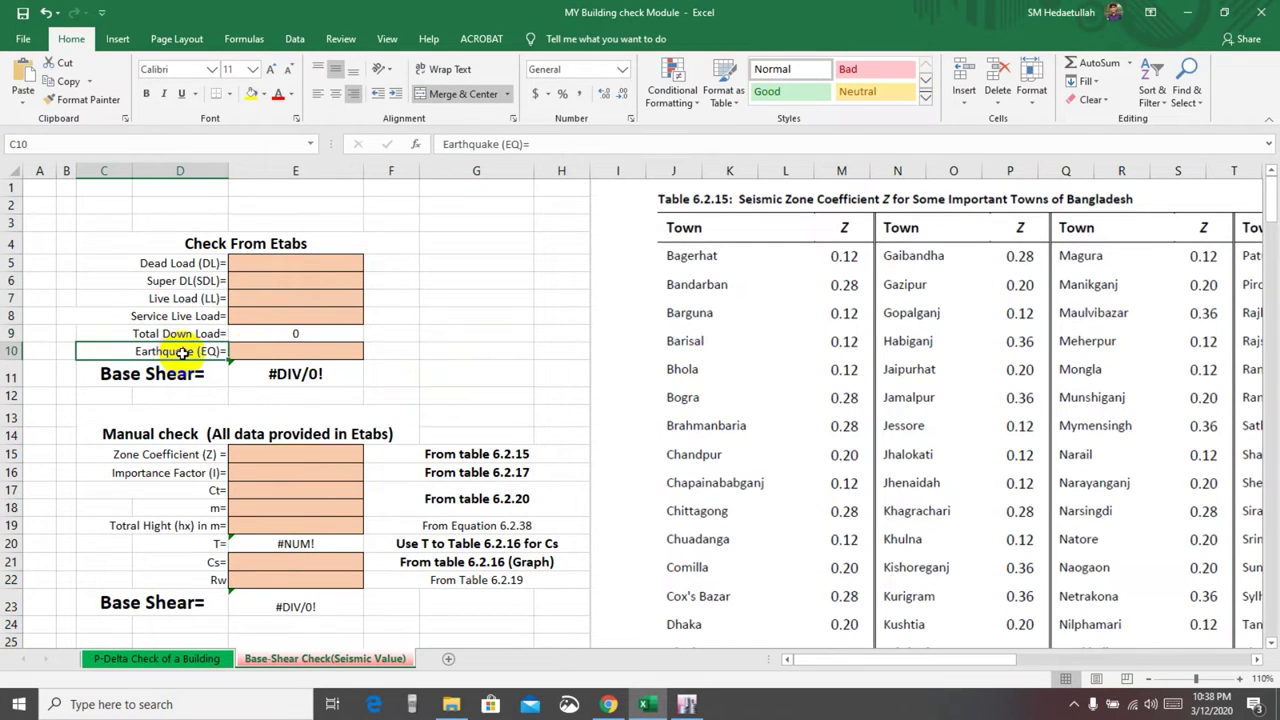
left_click(262, 351)
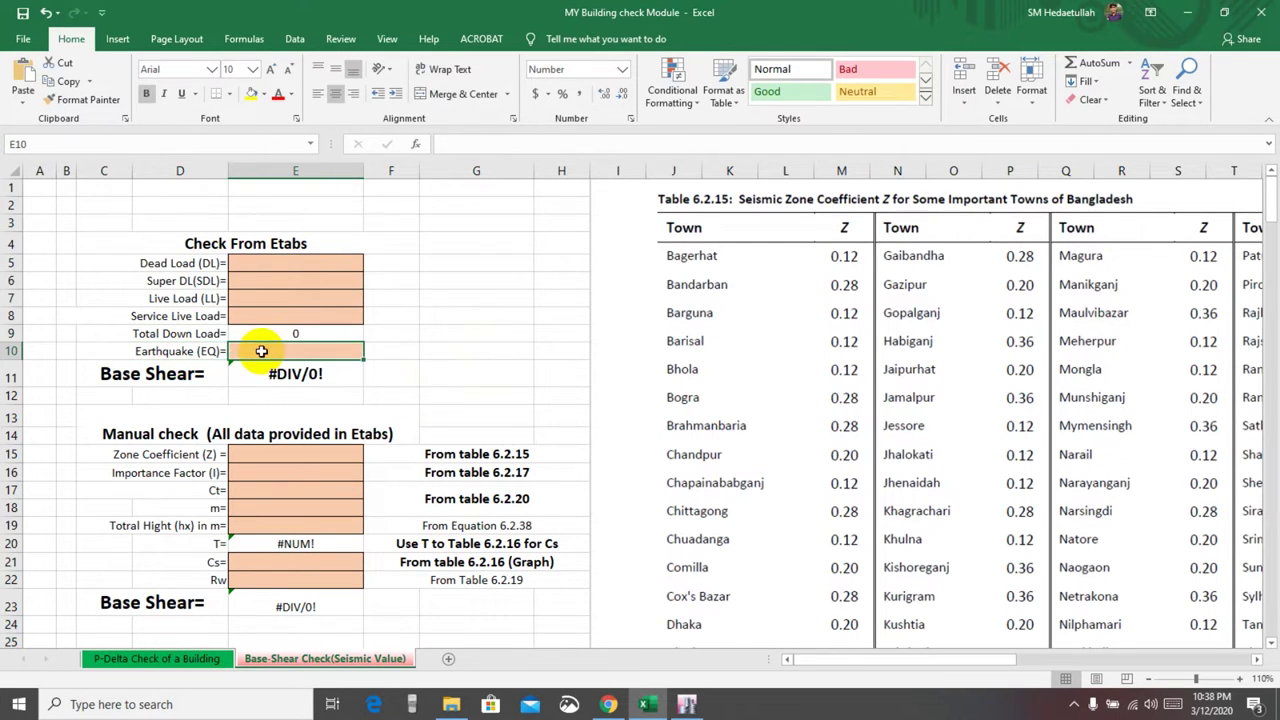
Switch back to ETABS and add the Qx load case to the Base Reactions table's Load Case/Combo filter.
left_click(684, 705)
left_click(347, 553)
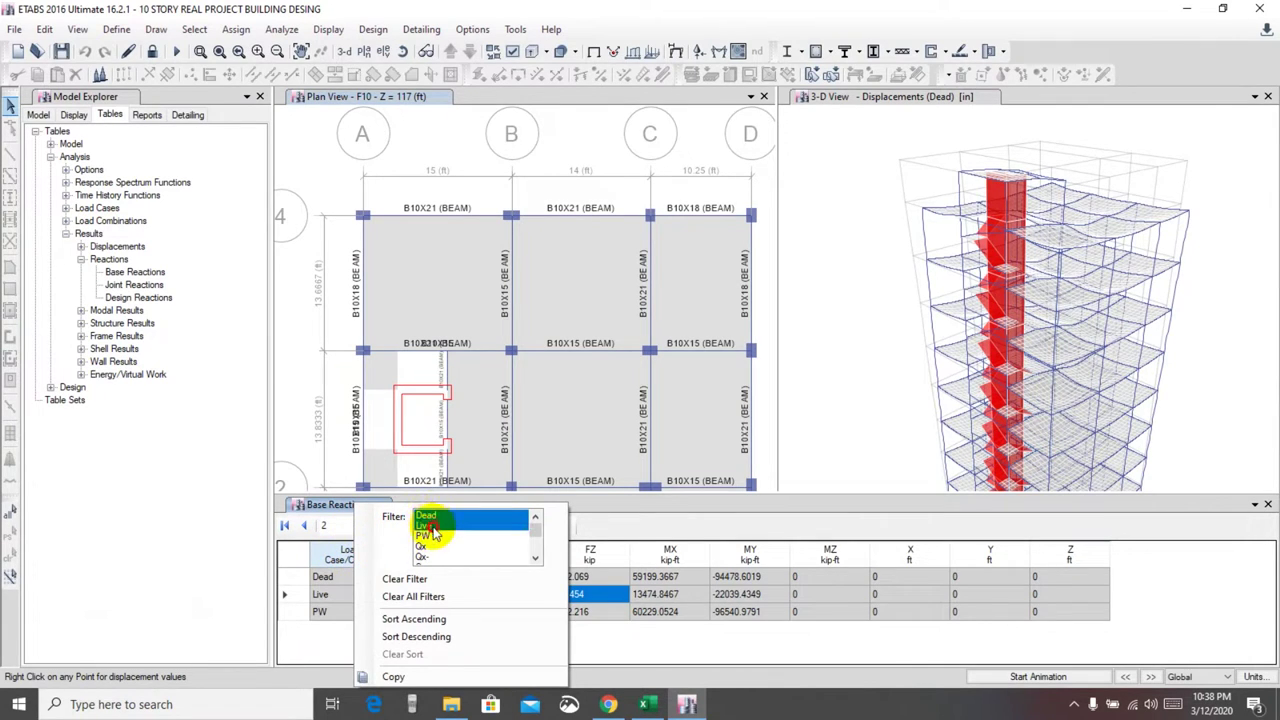
left_click_drag(429, 523, 438, 550)
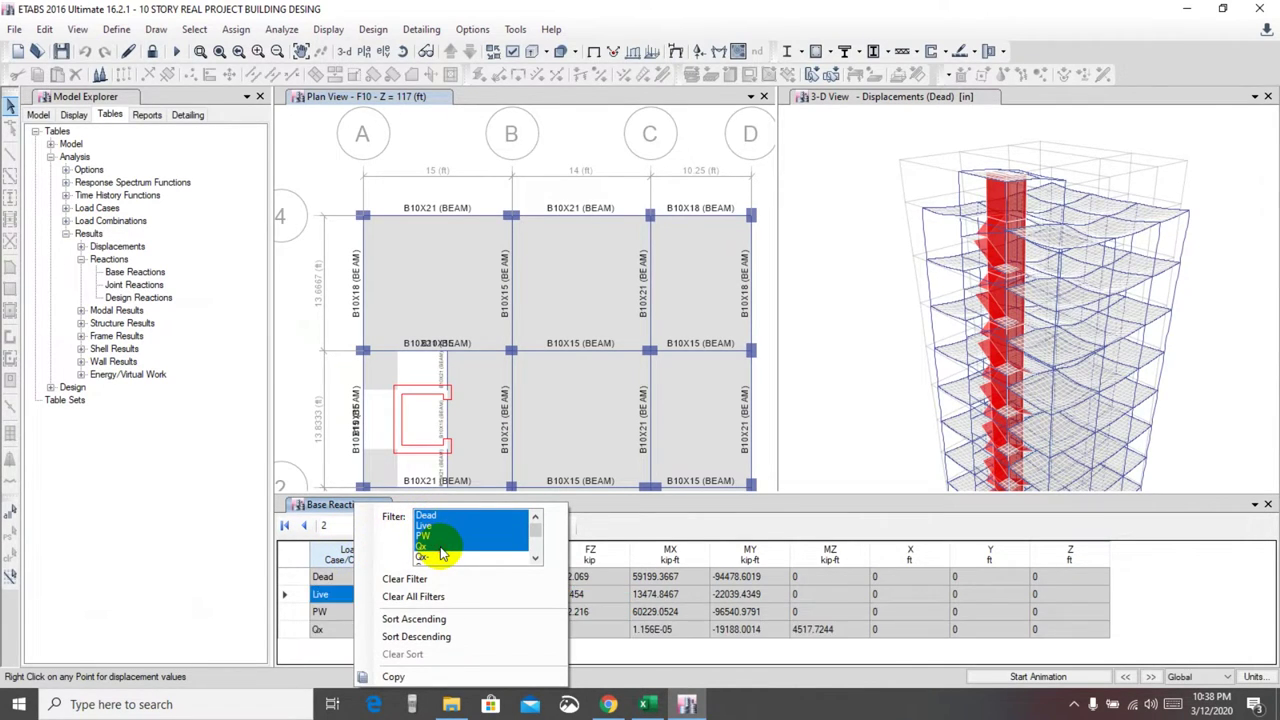
left_click(888, 445)
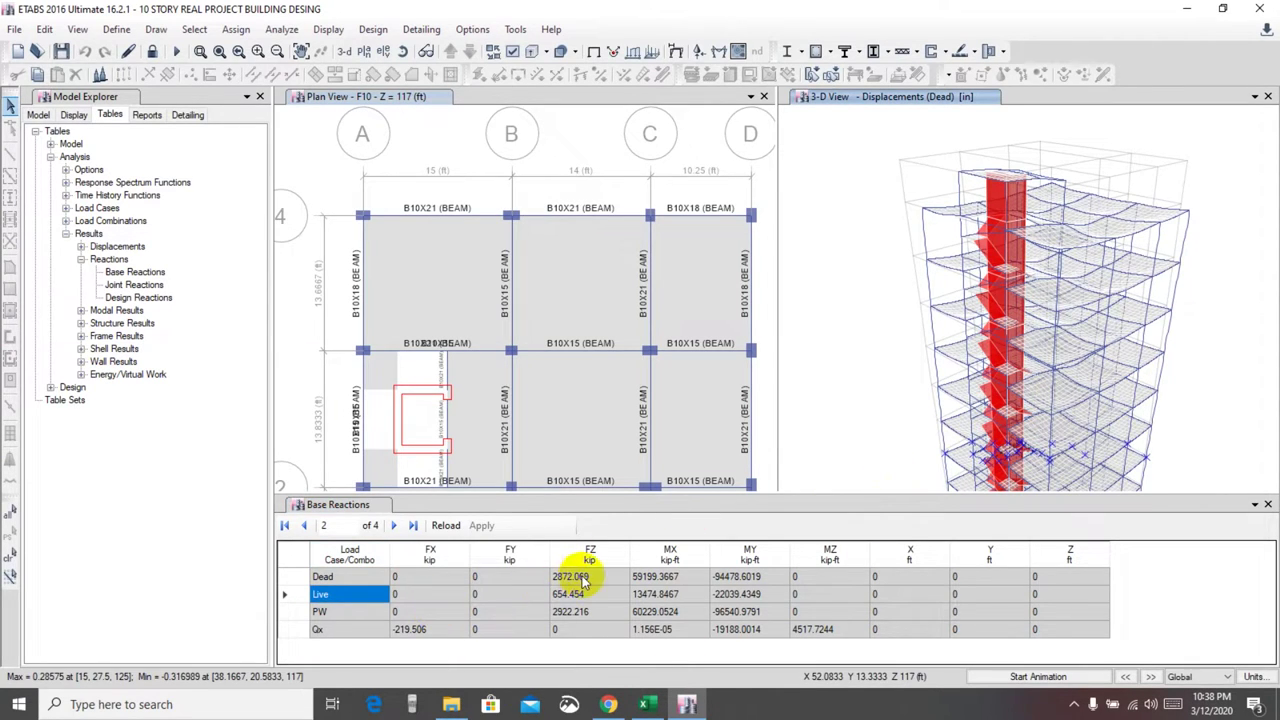
Copy the Dead load case's FZ reaction, 2872.069 kip, from ETABS into the Dead Load (DL) cell E5 in Excel, keeping the cell's formatting.
left_click(580, 578)
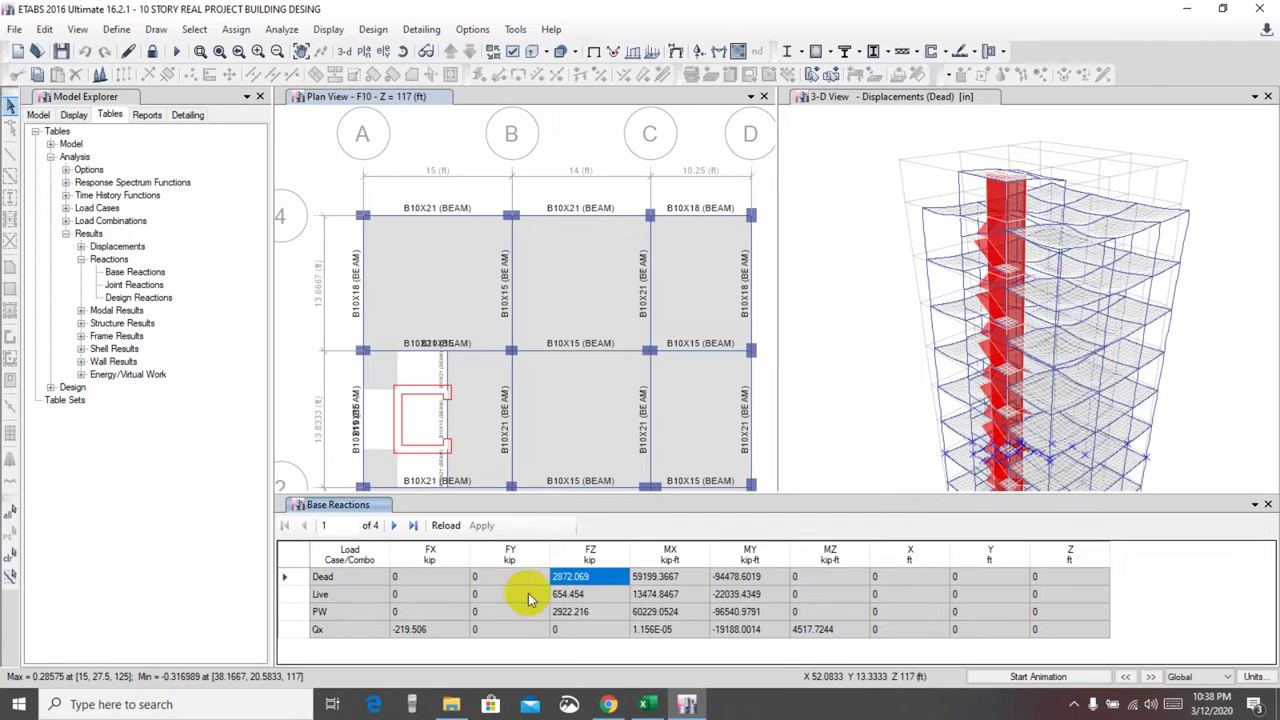
left_click(570, 613)
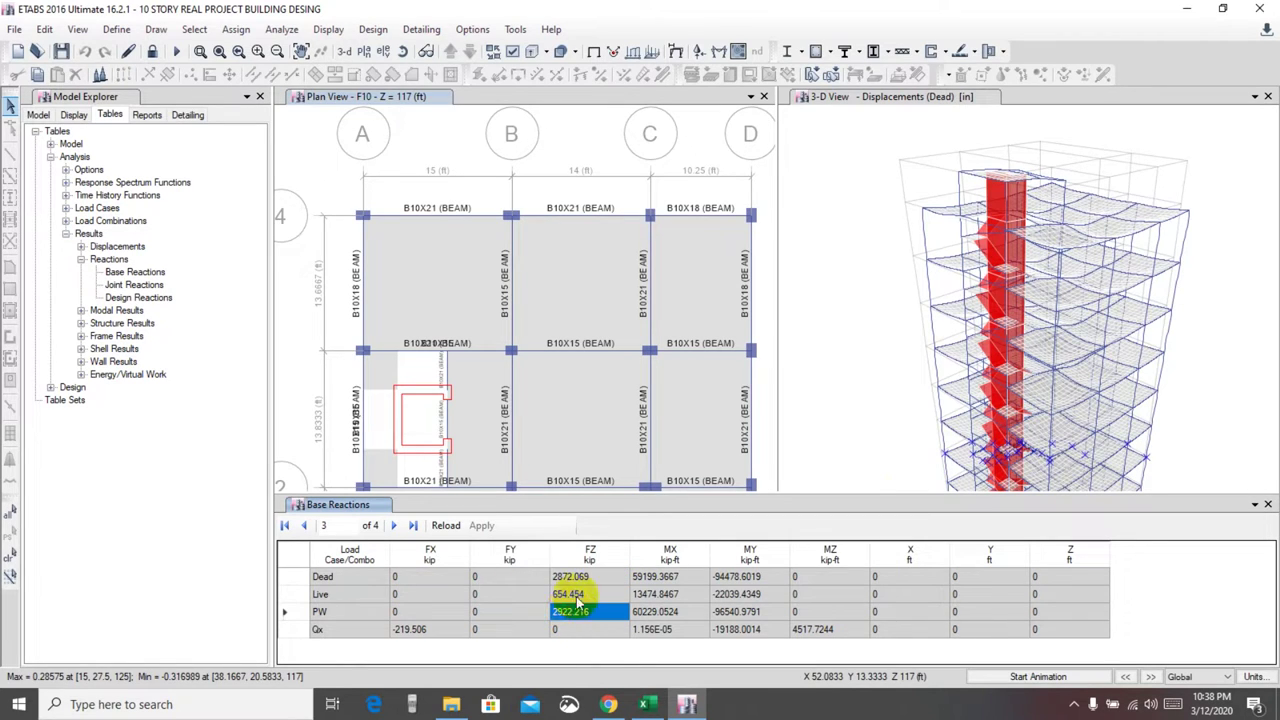
left_click(580, 578)
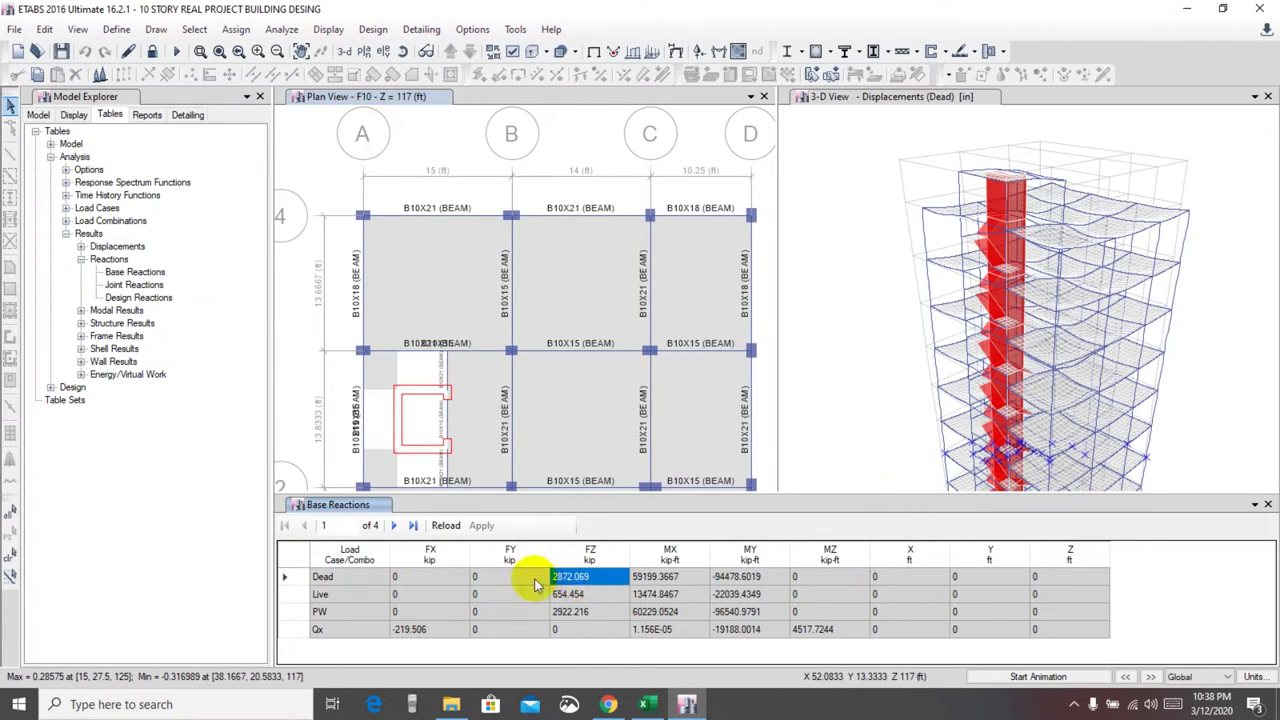
right_click(566, 578)
left_click(620, 588)
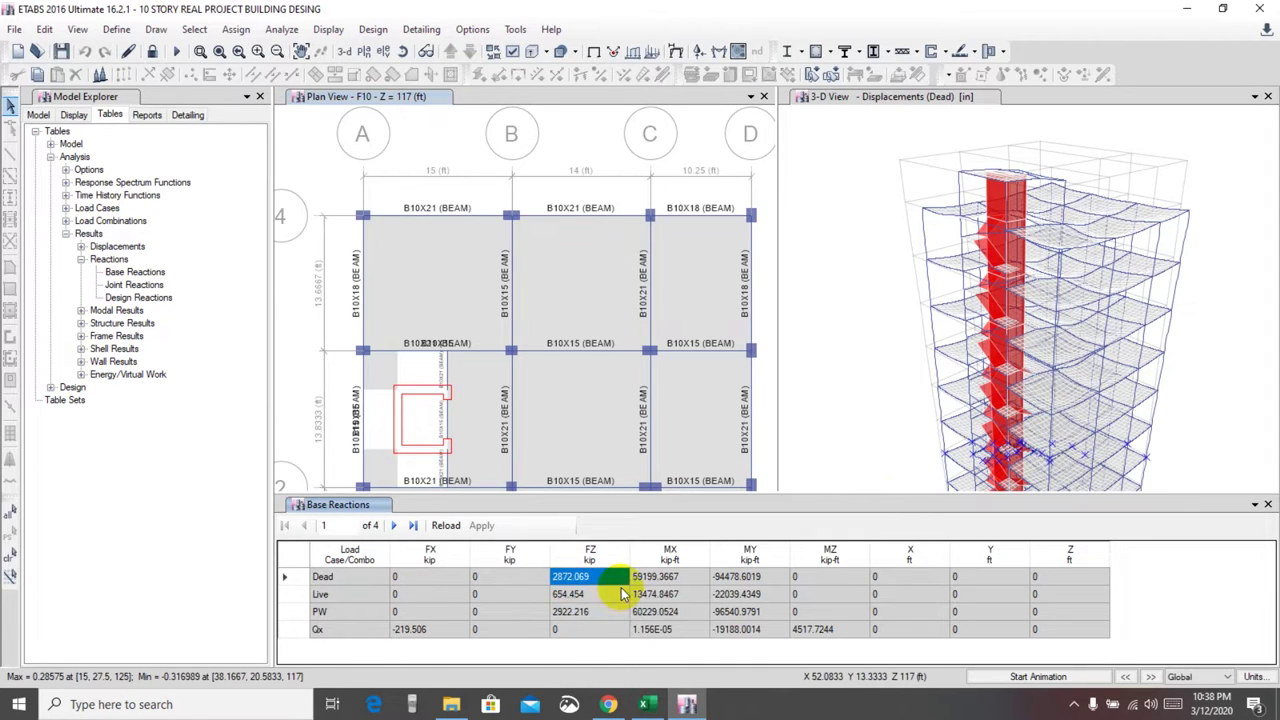
left_click(647, 705)
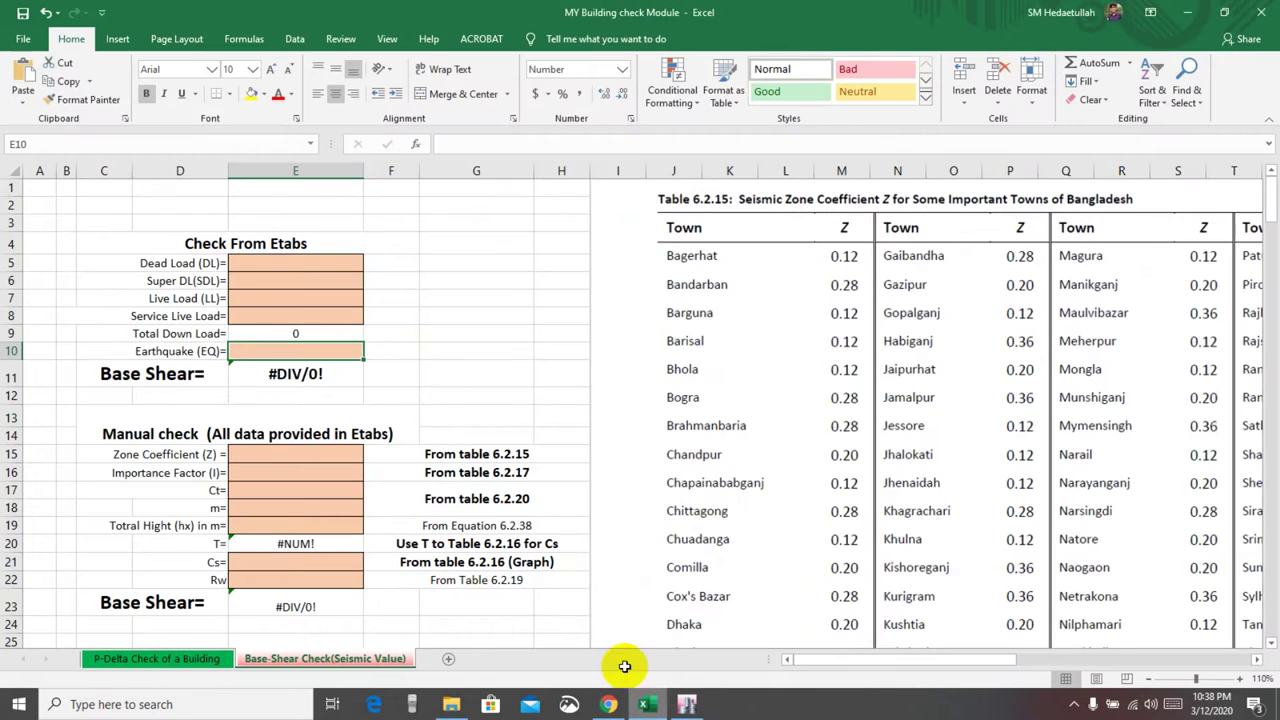
left_click(279, 261)
right_click(279, 261)
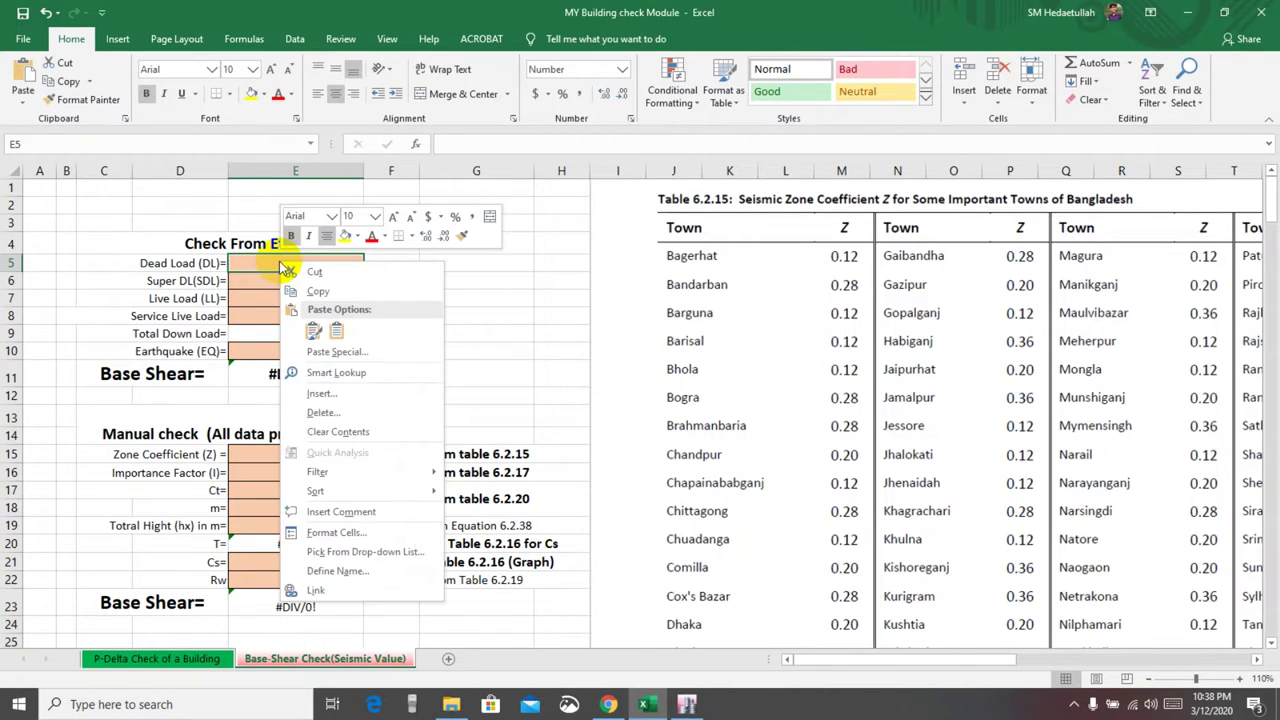
left_click(334, 327)
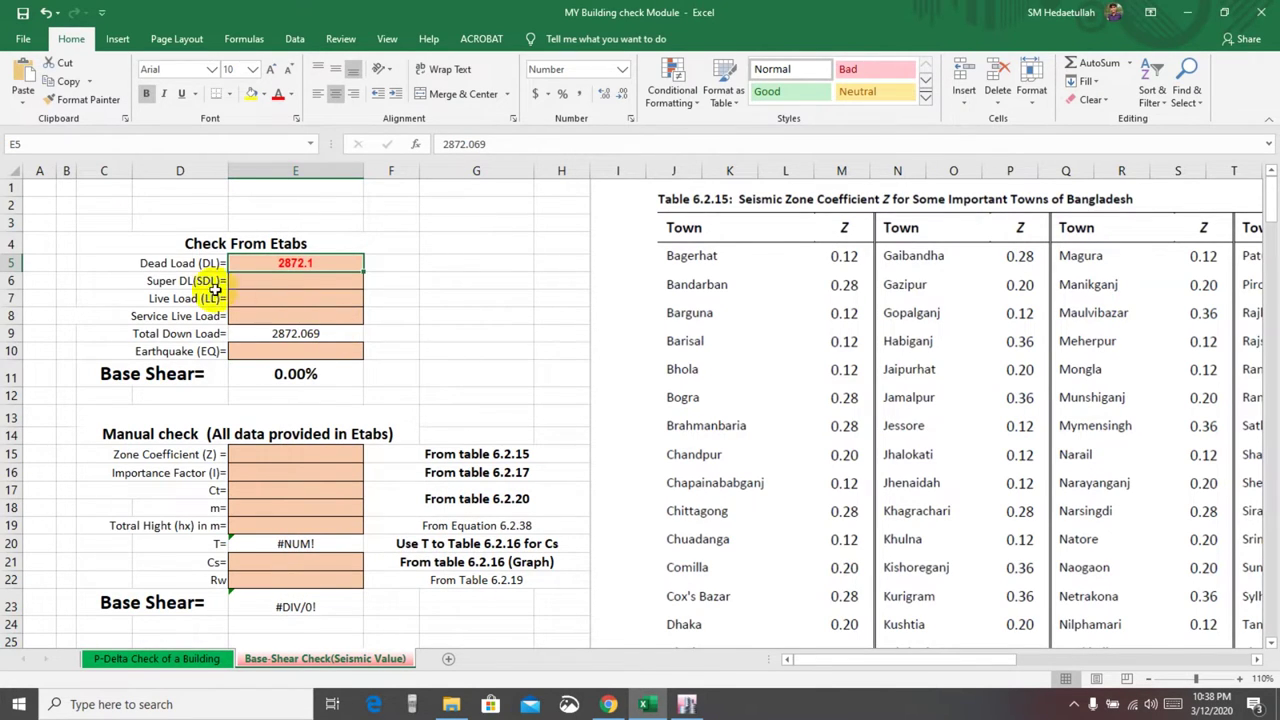
Transfer the PW load case's FZ reaction, 2922.216 kip, from ETABS into the Super DL(SDL) cell E6 in Excel.
left_click(279, 283)
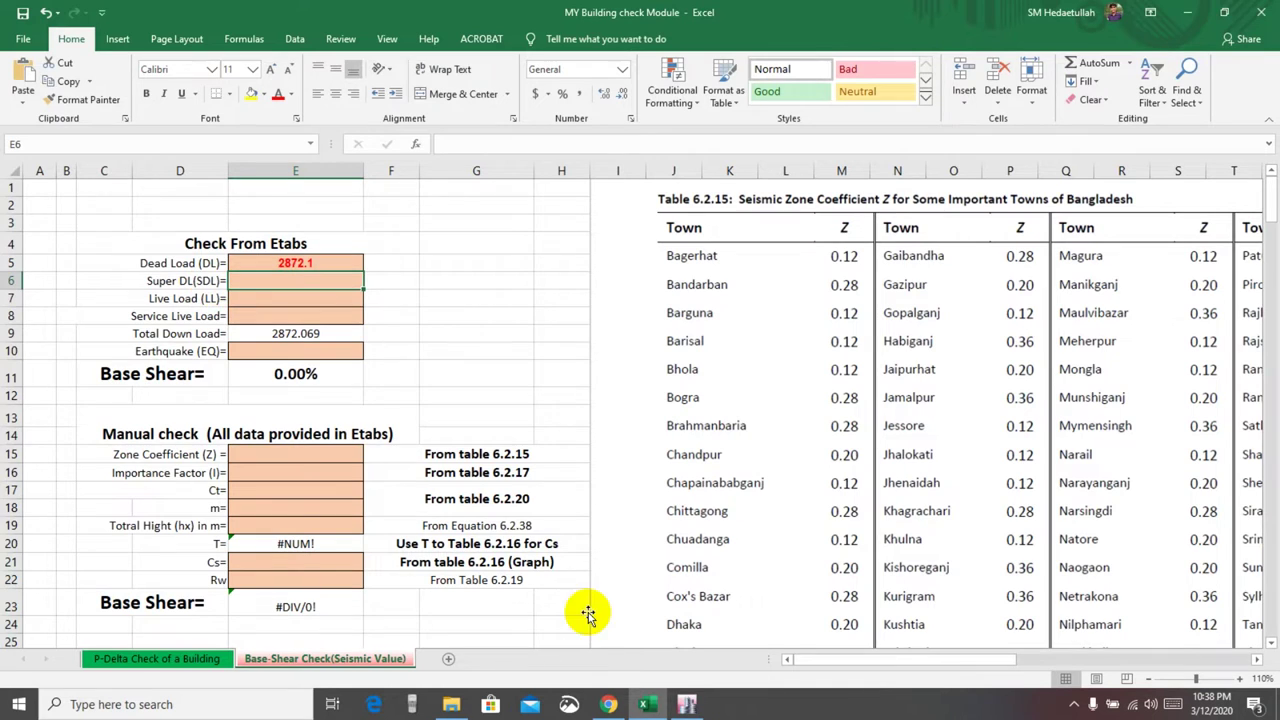
left_click(686, 703)
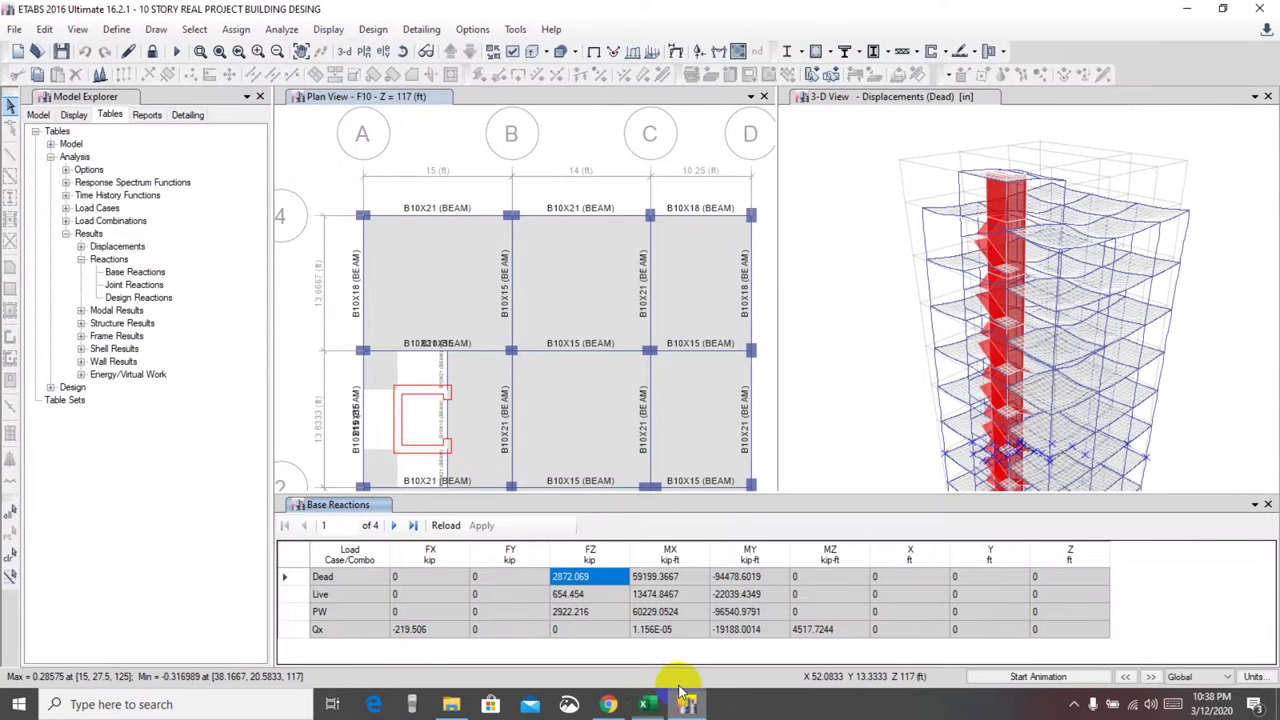
left_click(570, 612)
right_click(565, 617)
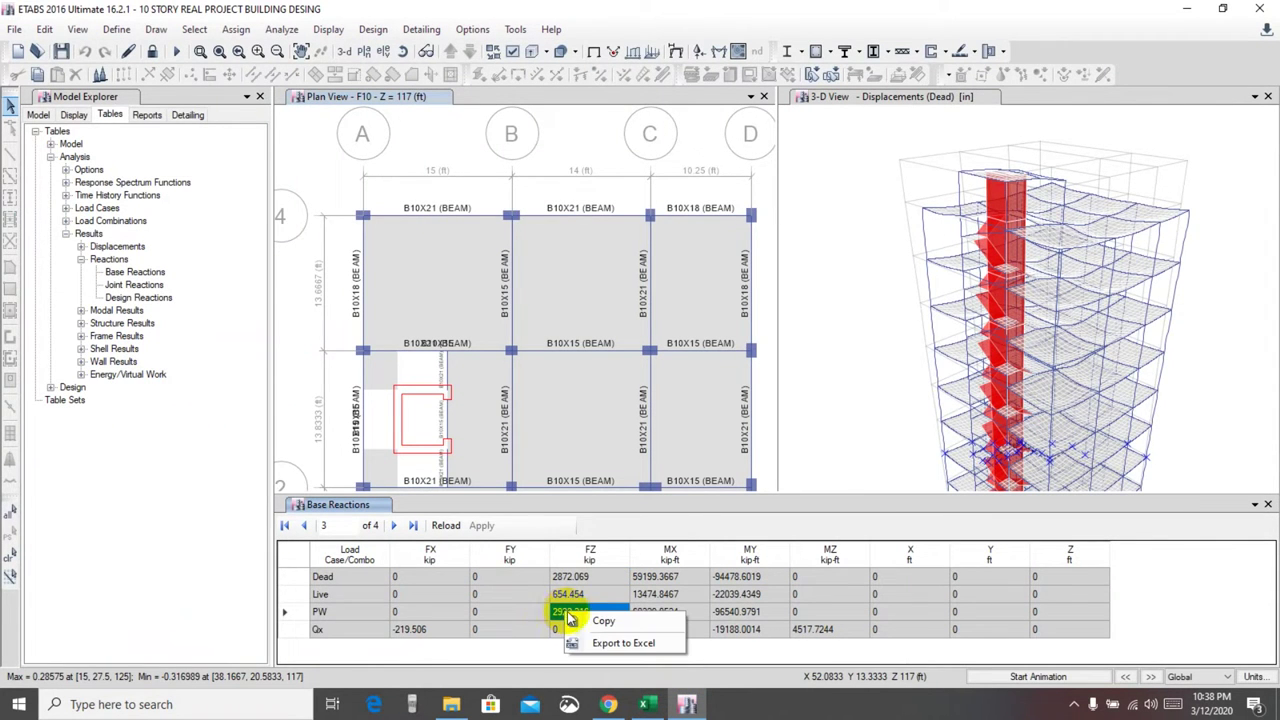
left_click(588, 621)
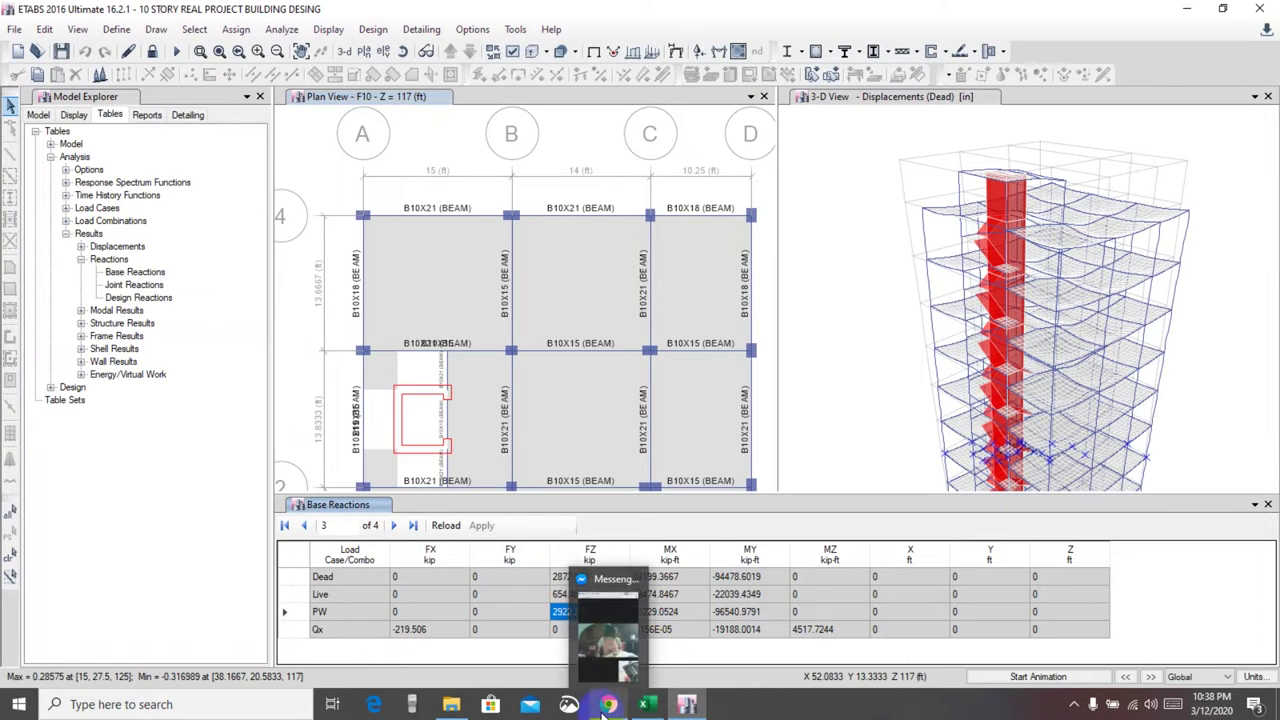
left_click(645, 686)
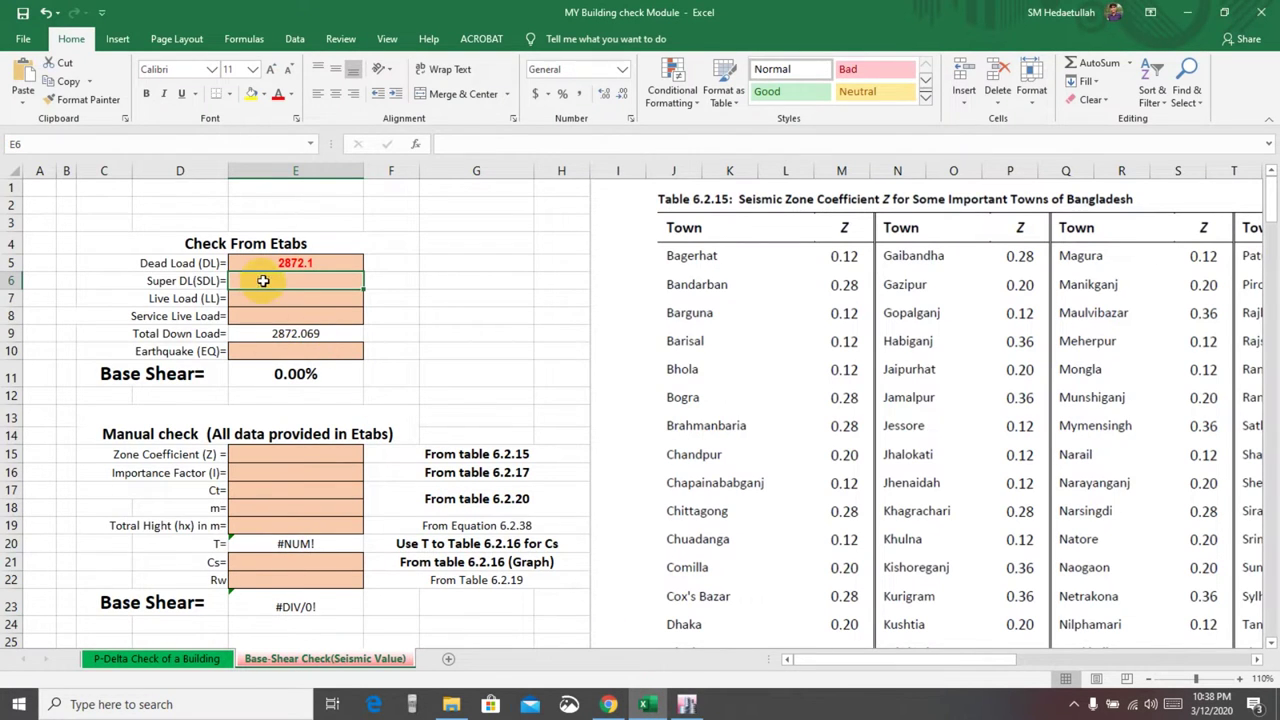
right_click(295, 283)
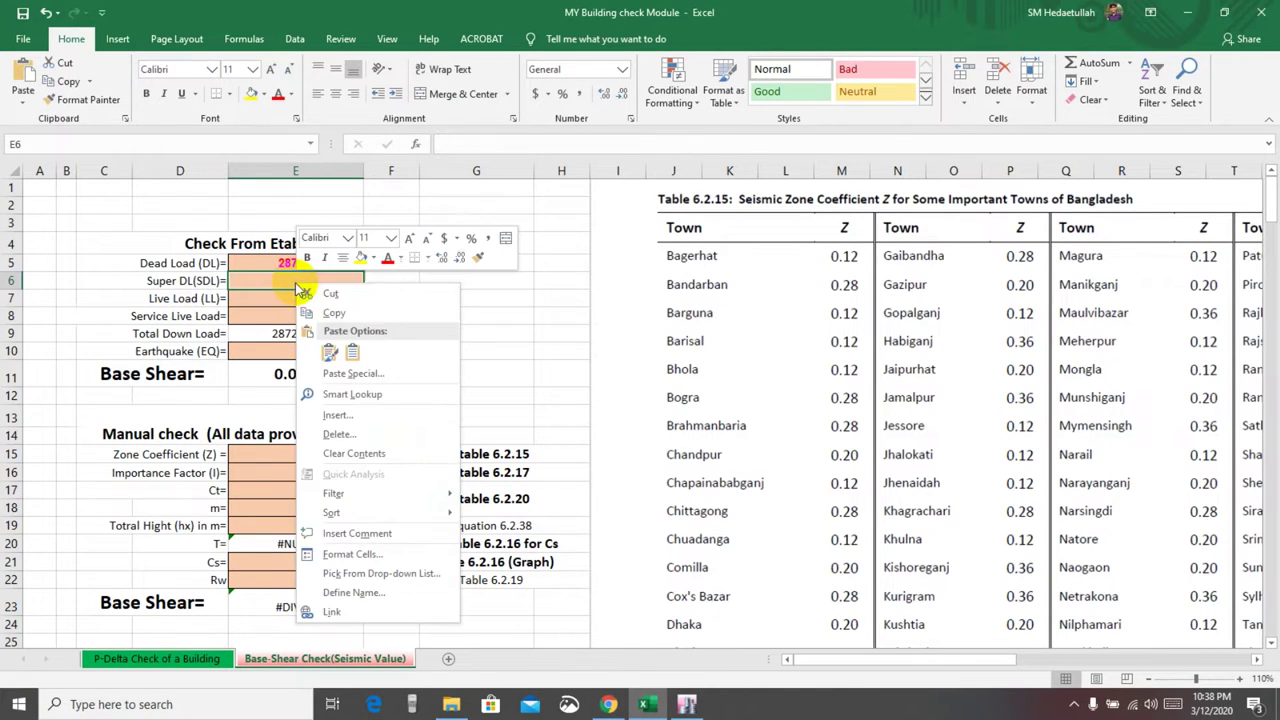
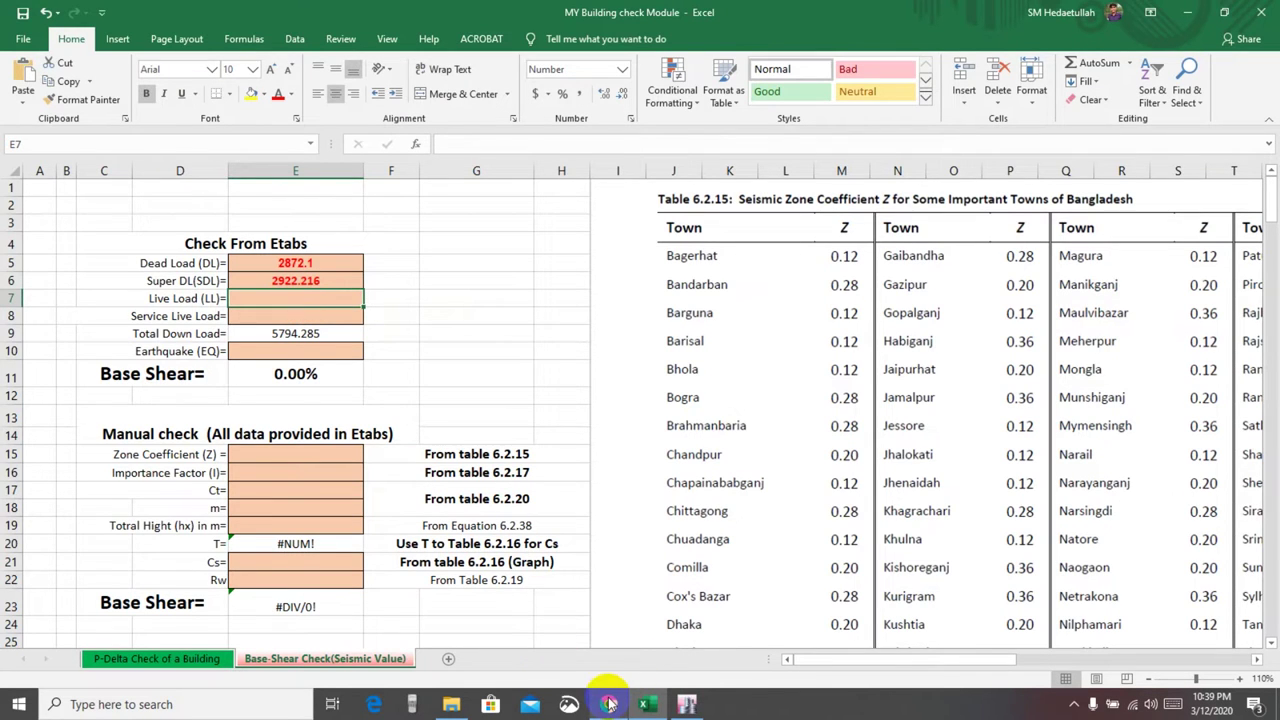
Transfer the Live load case's FZ reaction, 654.454 kip, from ETABS into the Live Load (LL) cell E7 in Excel.
left_click(652, 704)
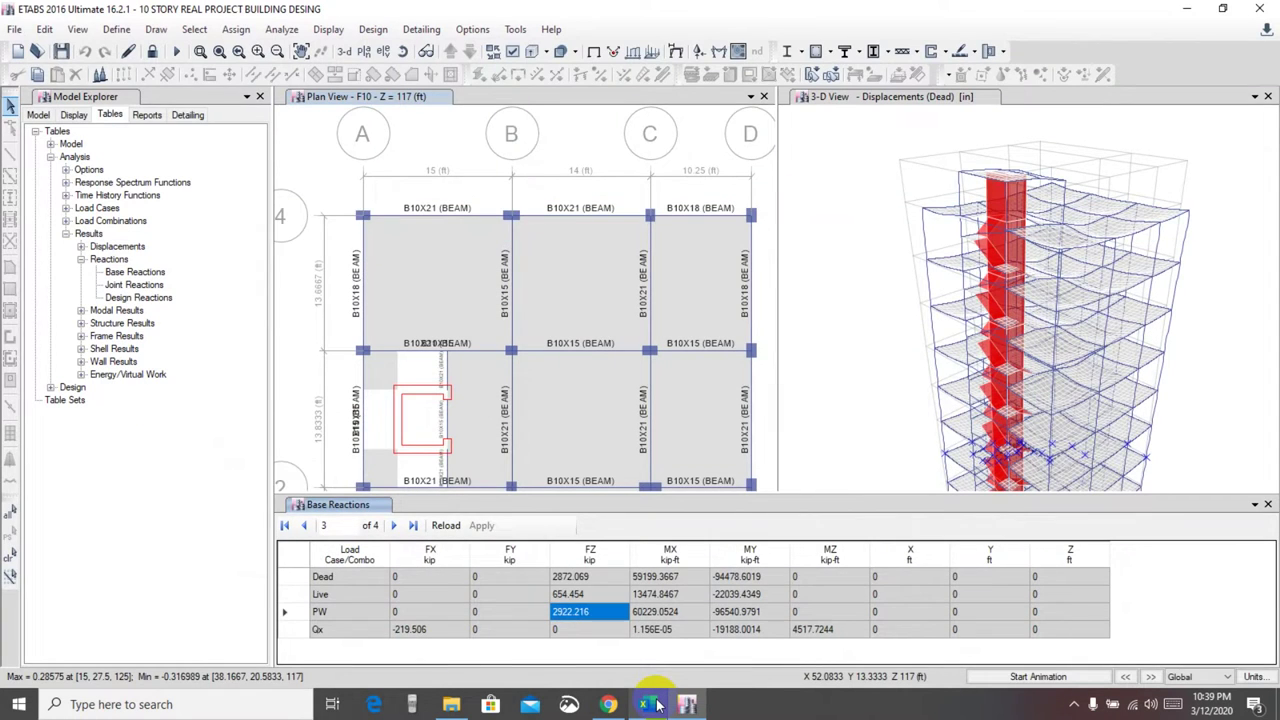
left_click(570, 594)
right_click(566, 597)
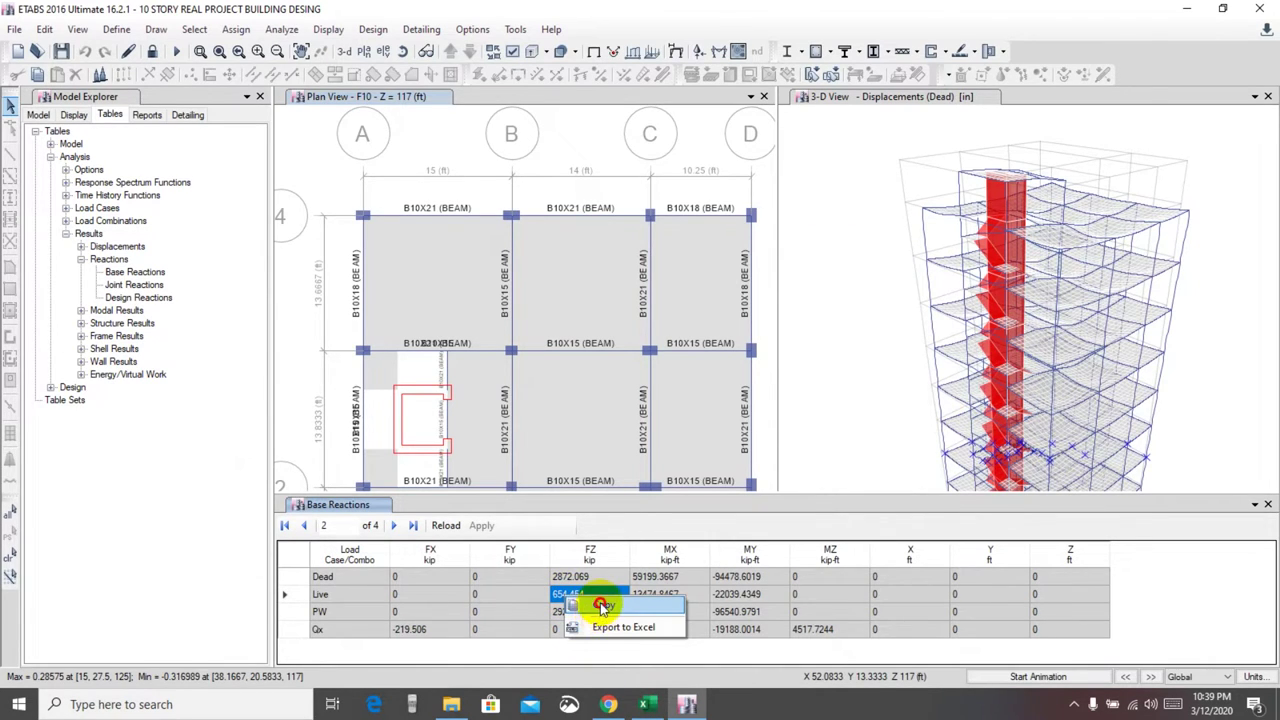
left_click(601, 605)
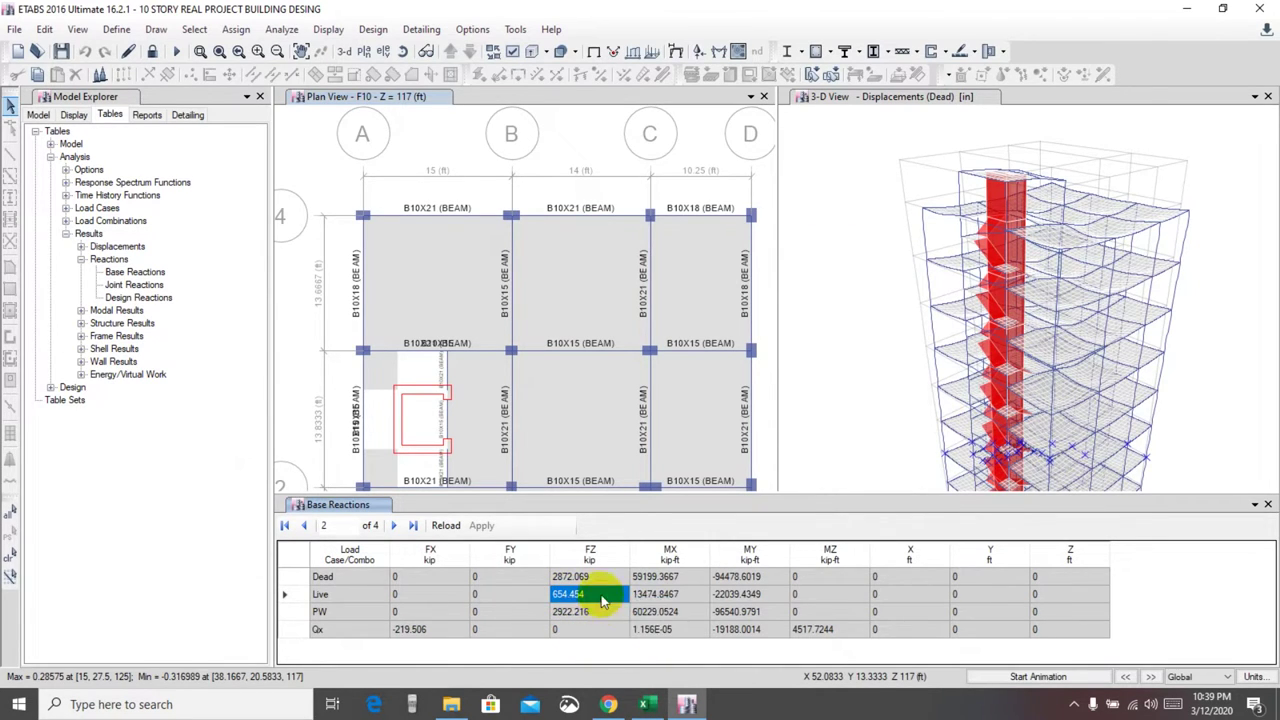
left_click(649, 705)
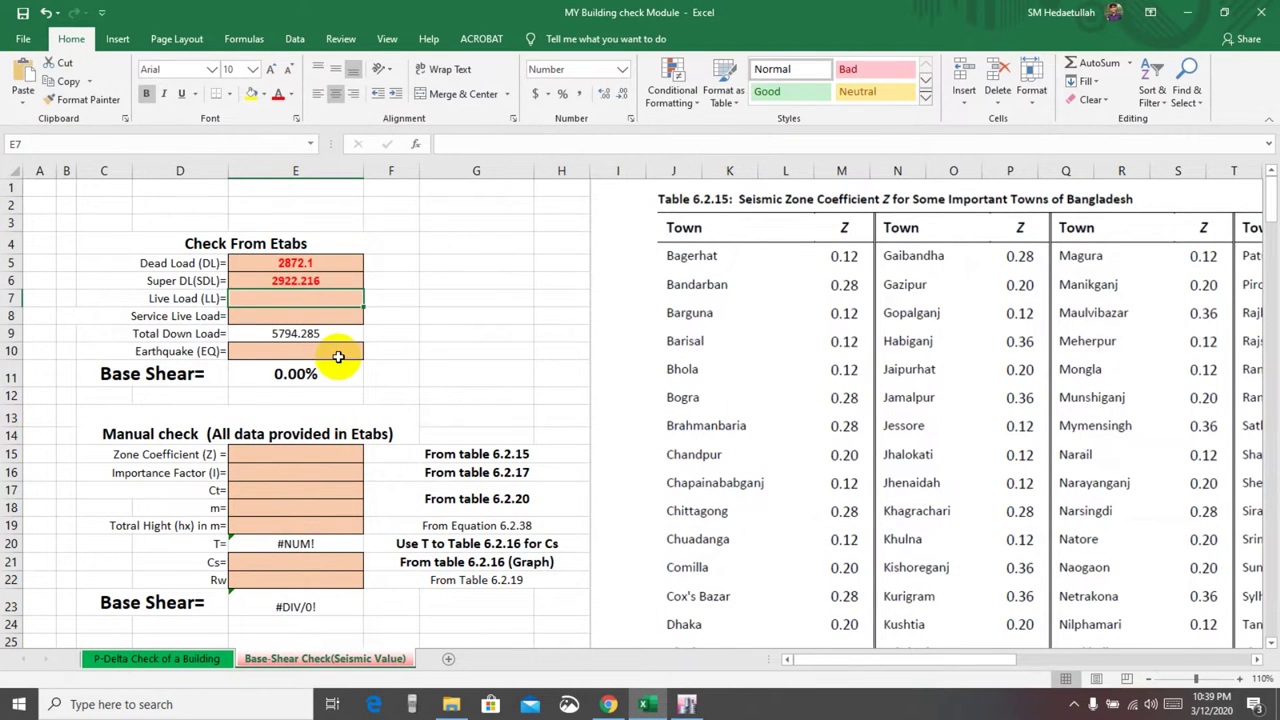
right_click(296, 305)
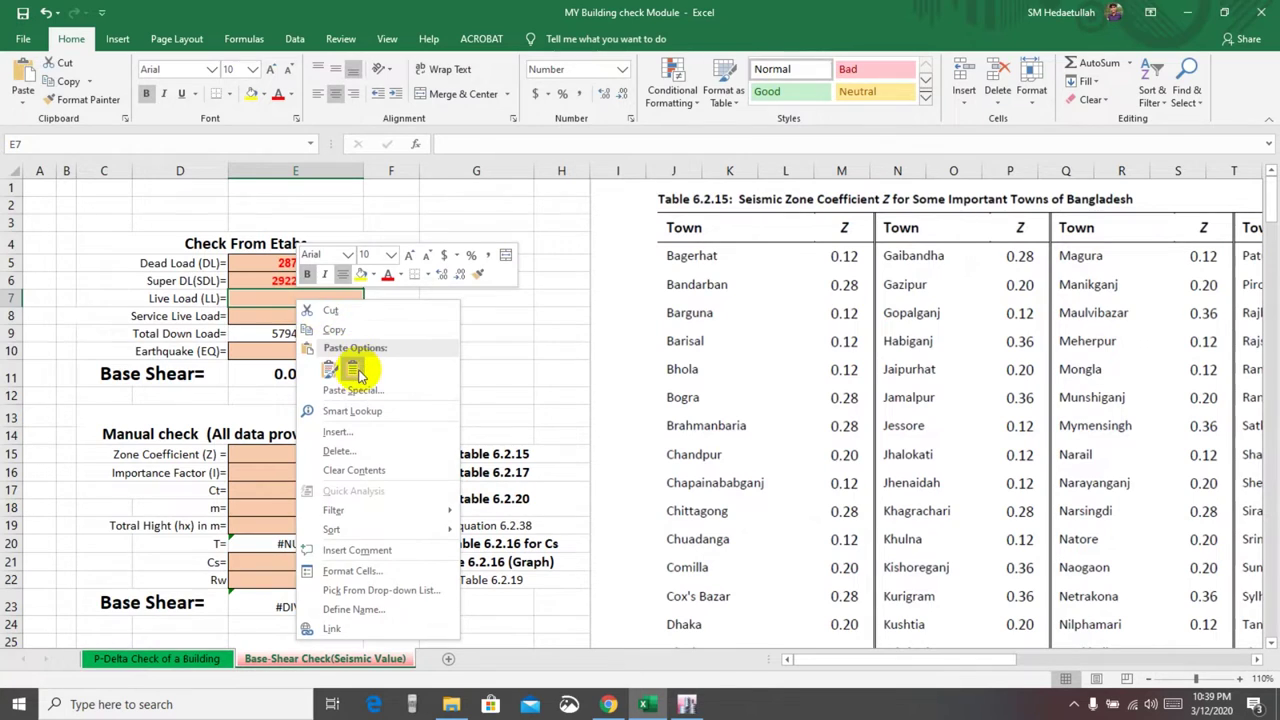
left_click(343, 368)
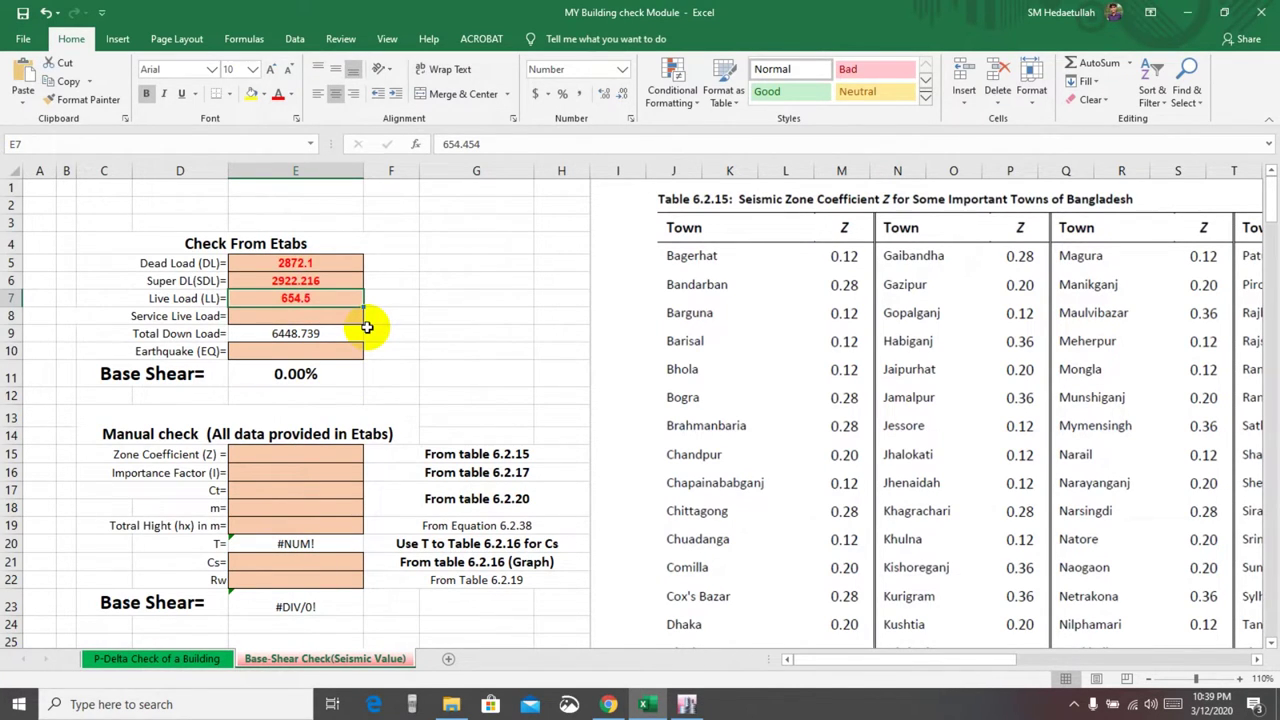
Examine the Service Live Load entry and the formula behind Total Down Load in the Check From Etabs block.
mouse_move(690, 707)
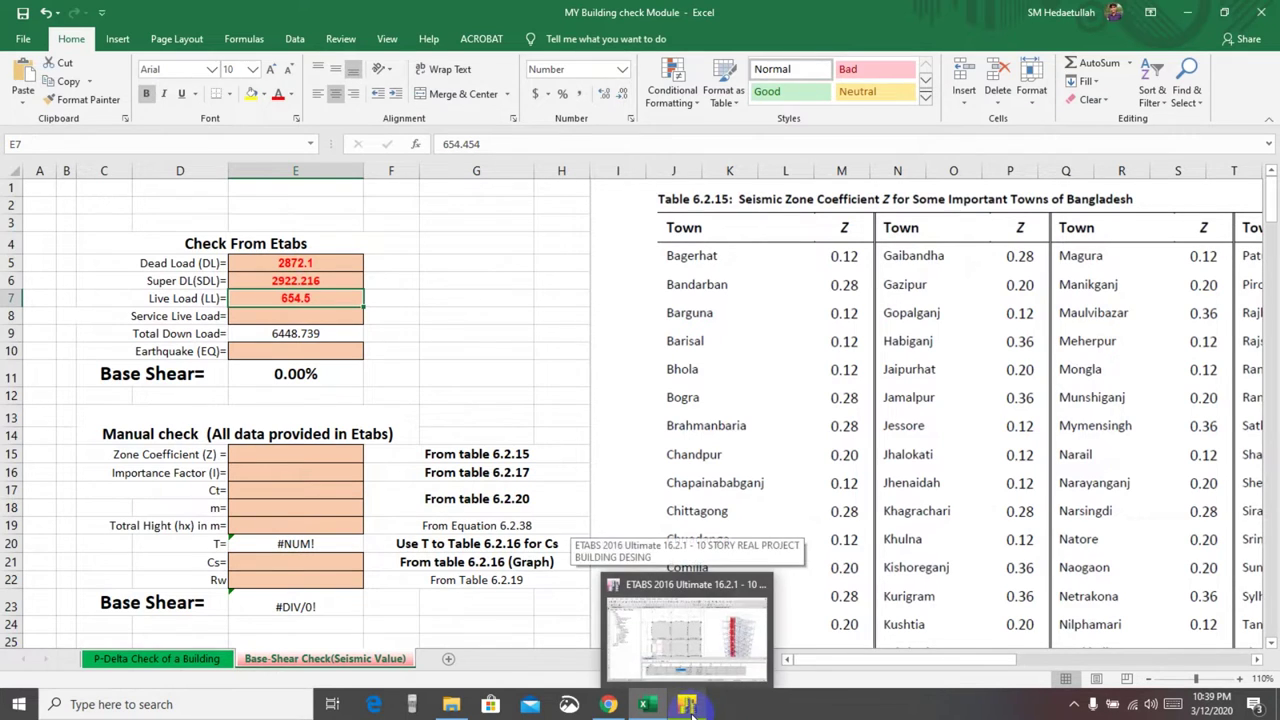
left_click(295, 316)
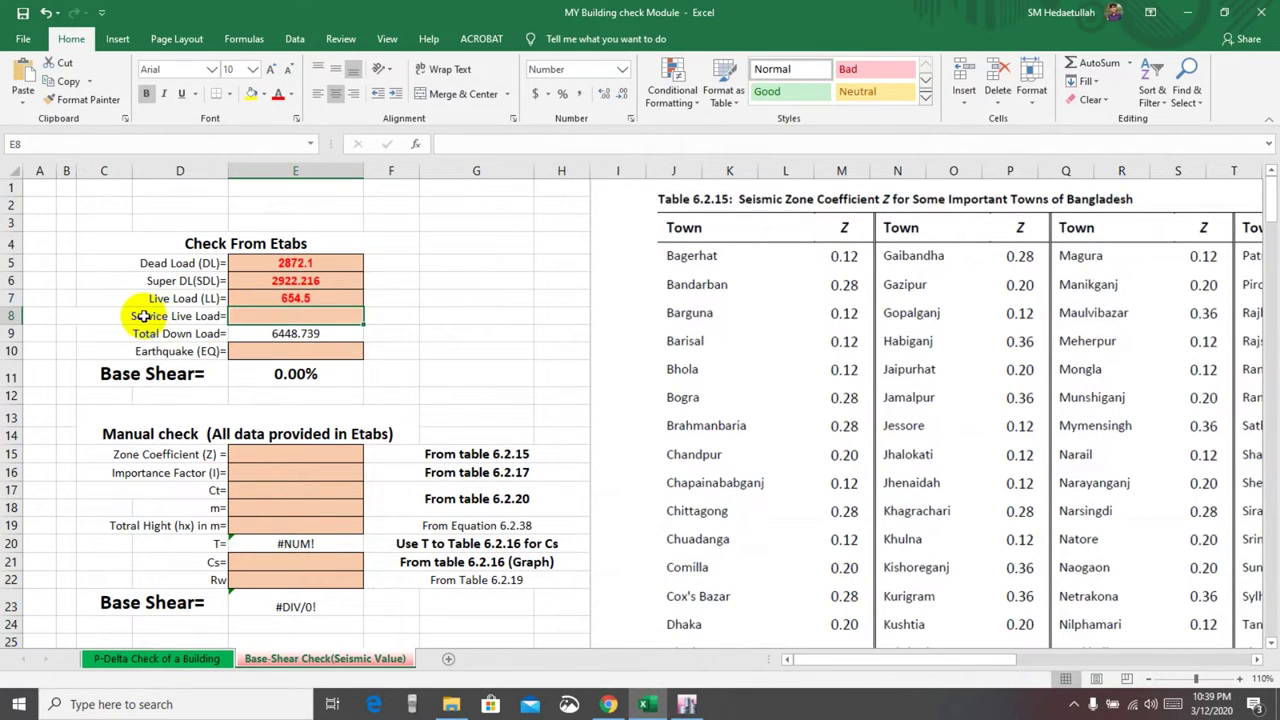
left_click(480, 349)
left_click(309, 318)
left_click(476, 333)
left_click(330, 316)
left_click(393, 332)
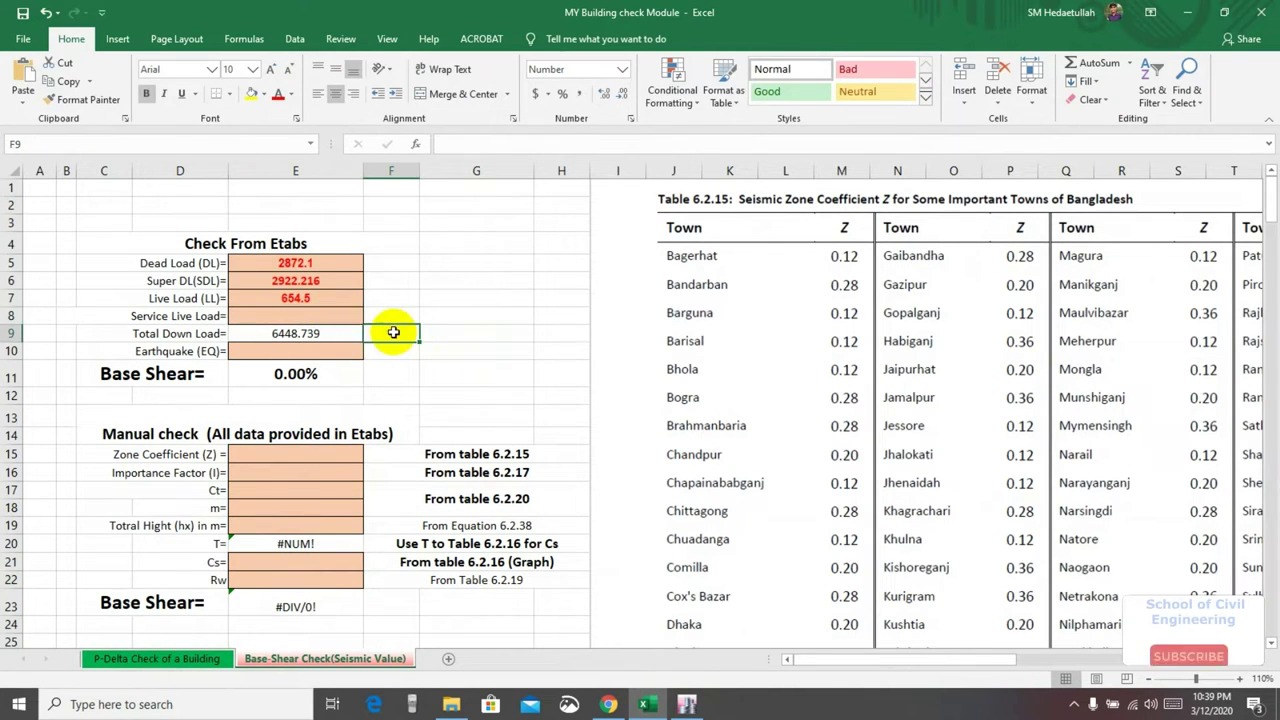
left_click(334, 318)
left_click(423, 348)
left_click(341, 317)
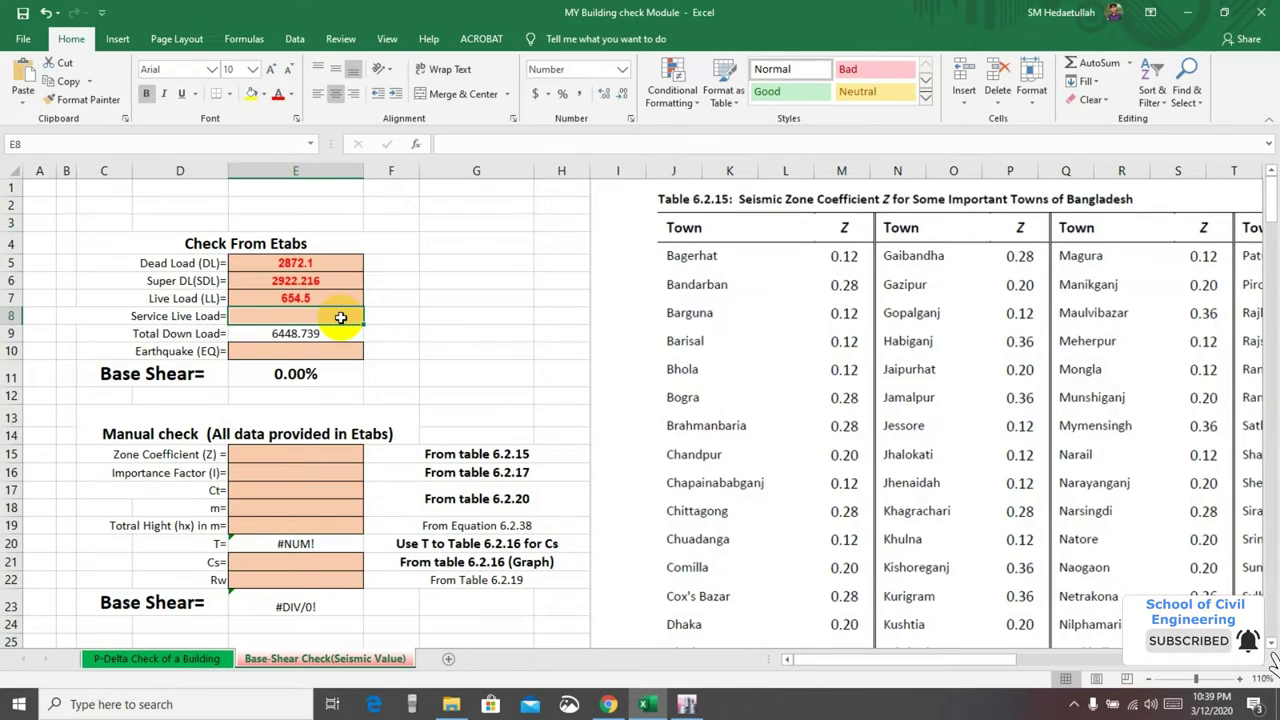
left_click(320, 332)
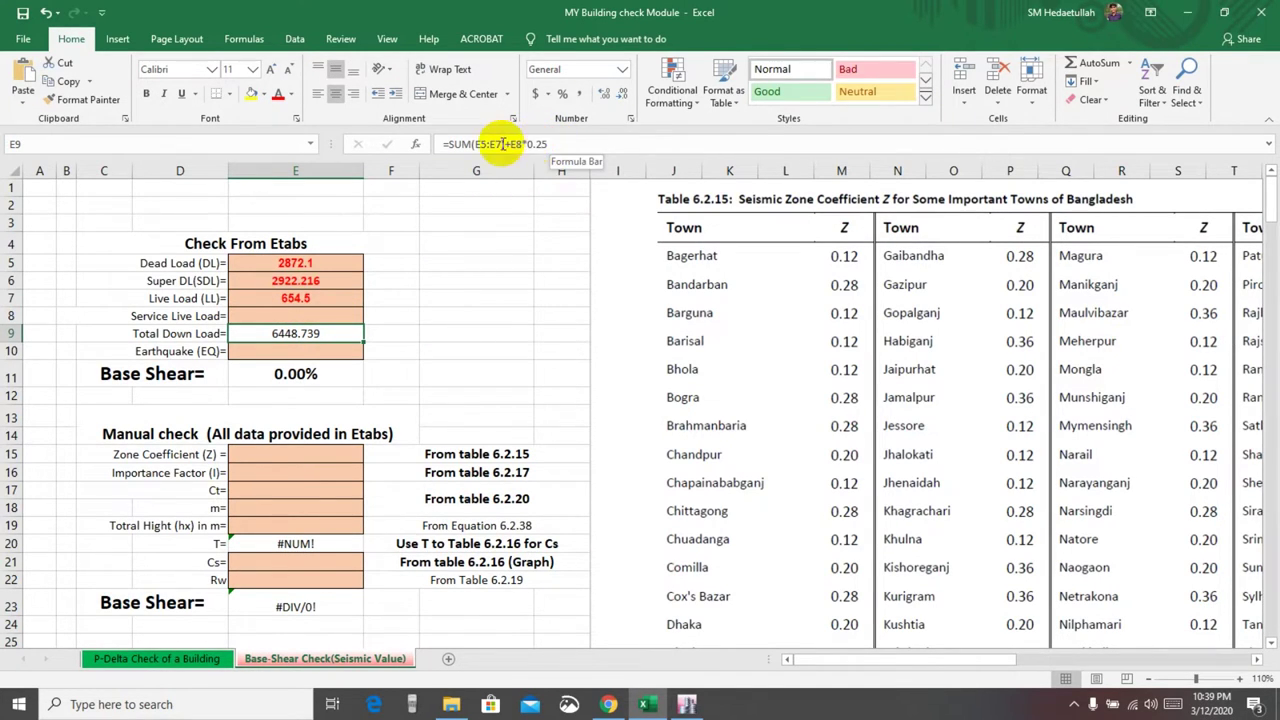
left_click(455, 348)
Transfer the Qx load case's FX reaction from ETABS into the Earthquake (EQ) cell E10 in Excel and remove its minus sign, leaving 219.506.
left_click(326, 348)
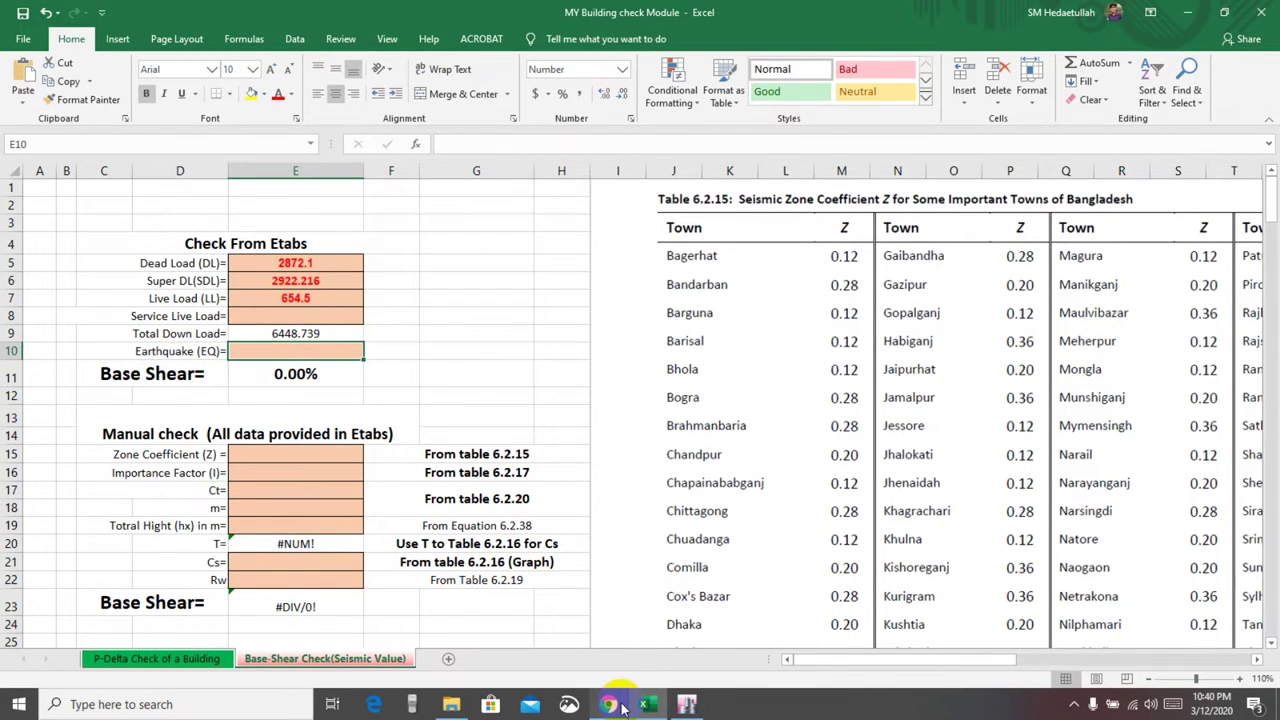
left_click(686, 704)
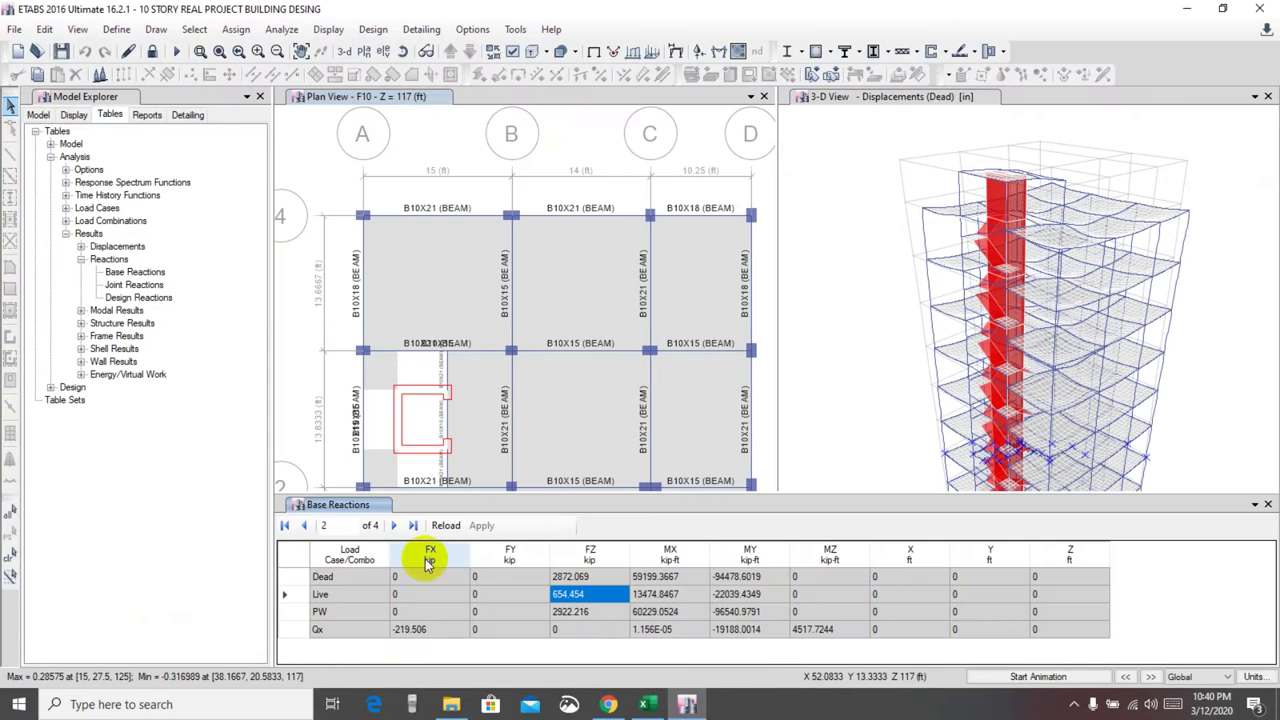
left_click(422, 630)
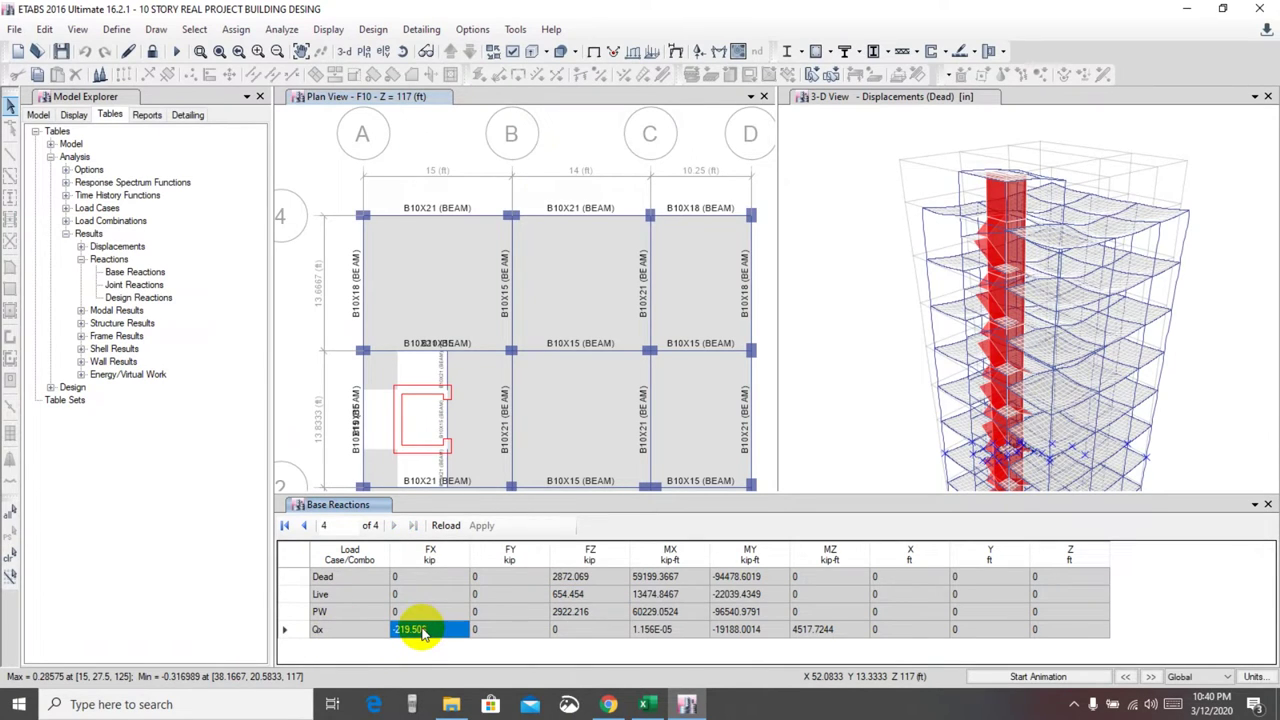
right_click(420, 631)
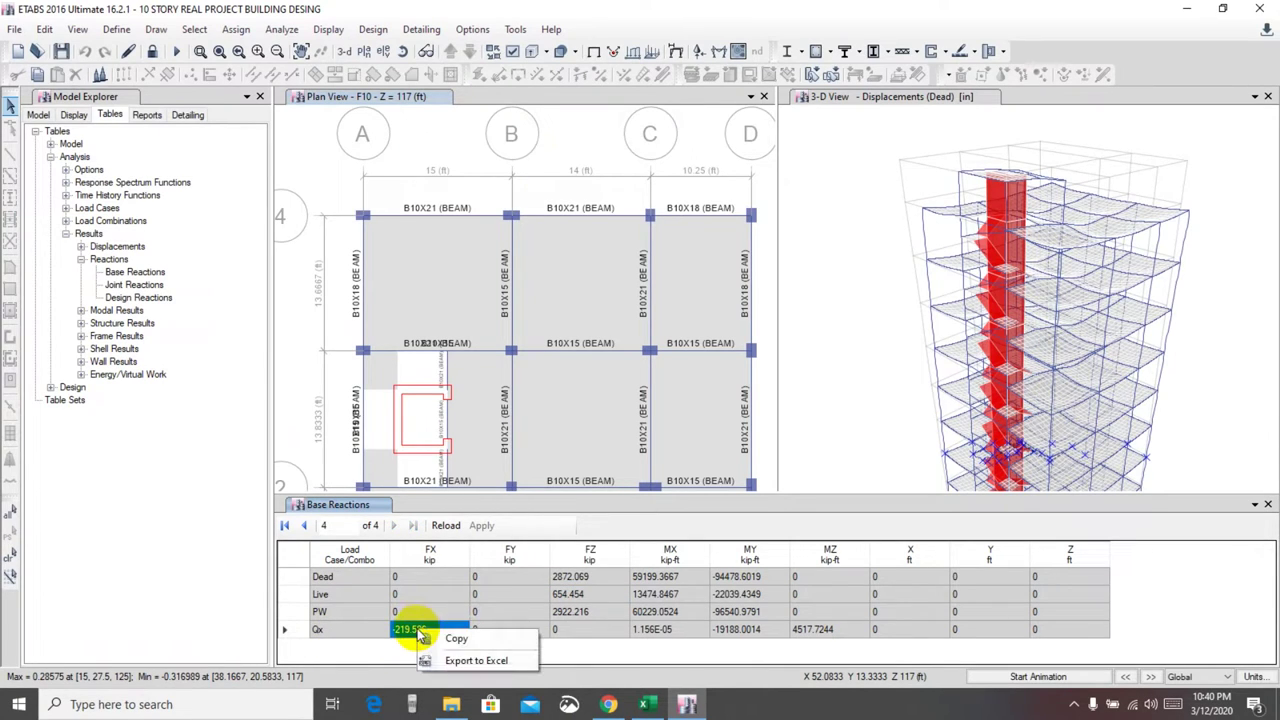
left_click(459, 639)
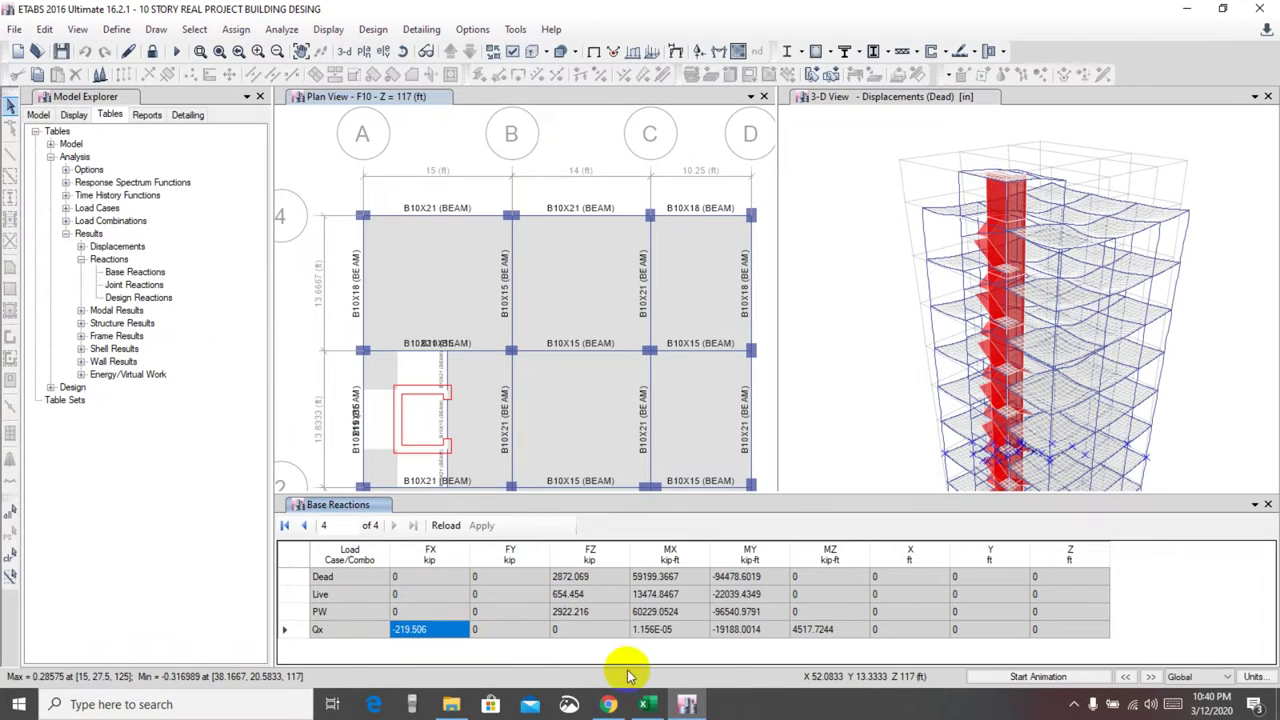
left_click(646, 704)
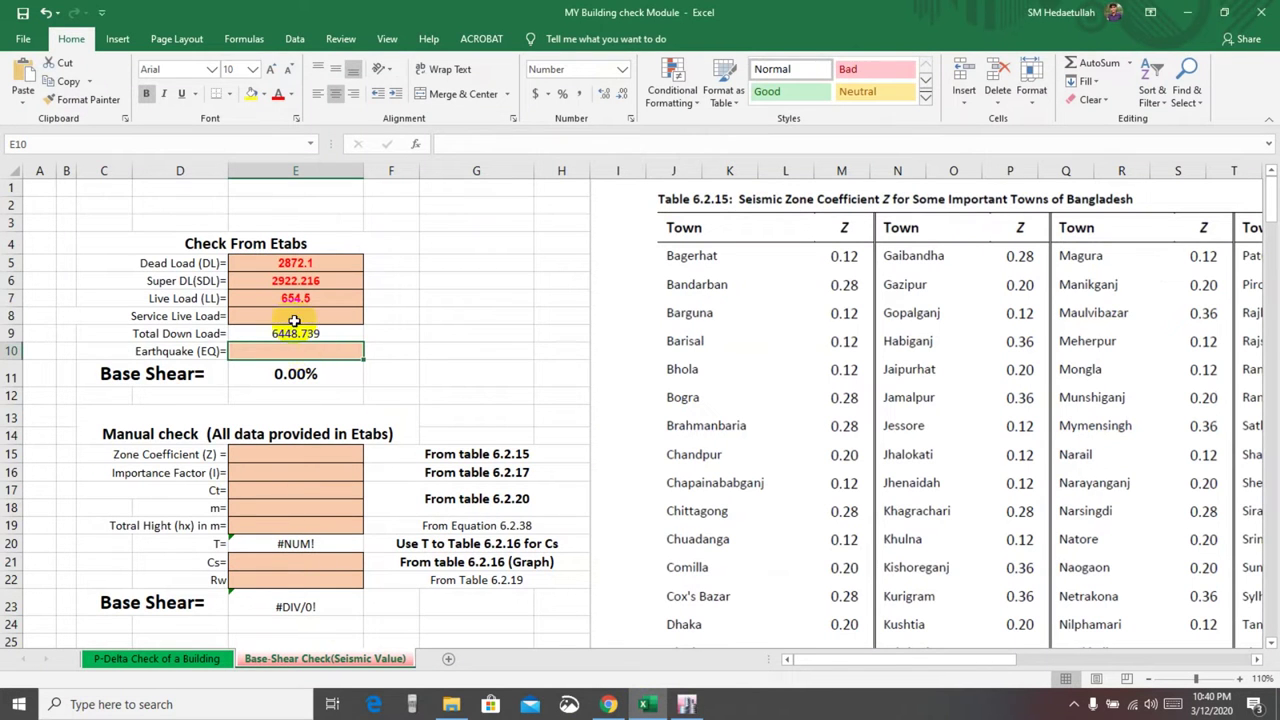
right_click(278, 354)
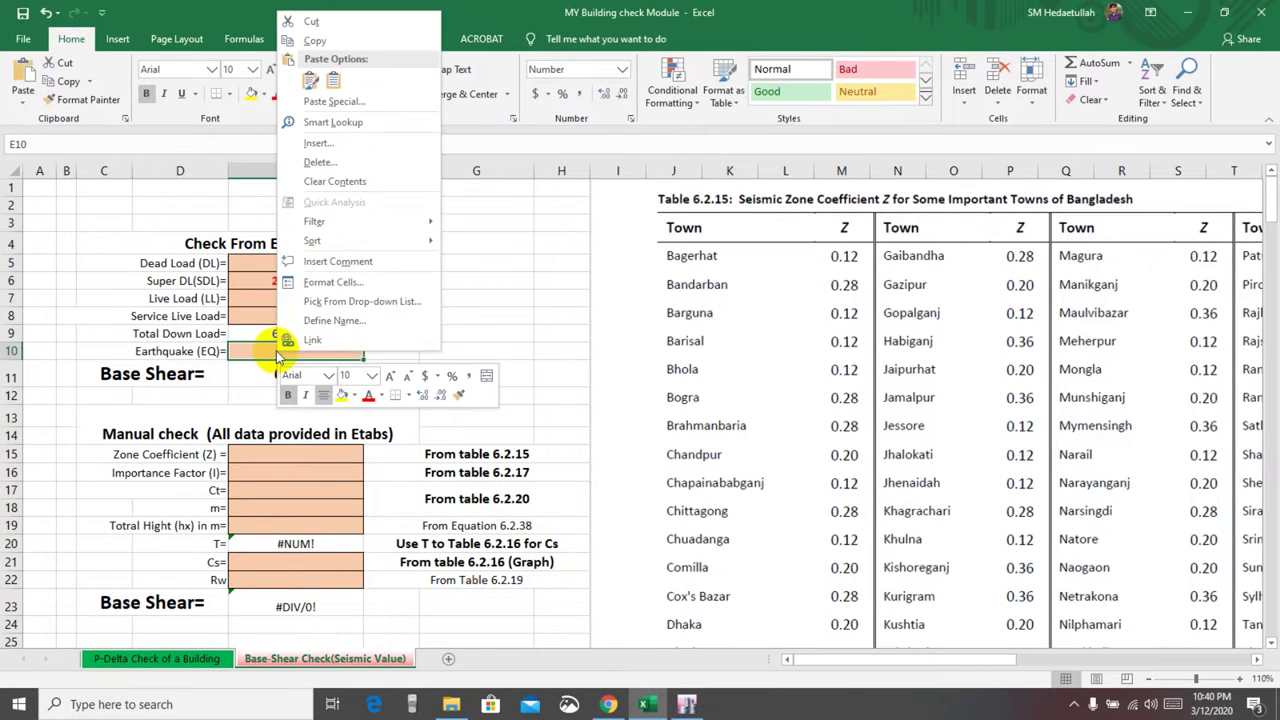
left_click(333, 81)
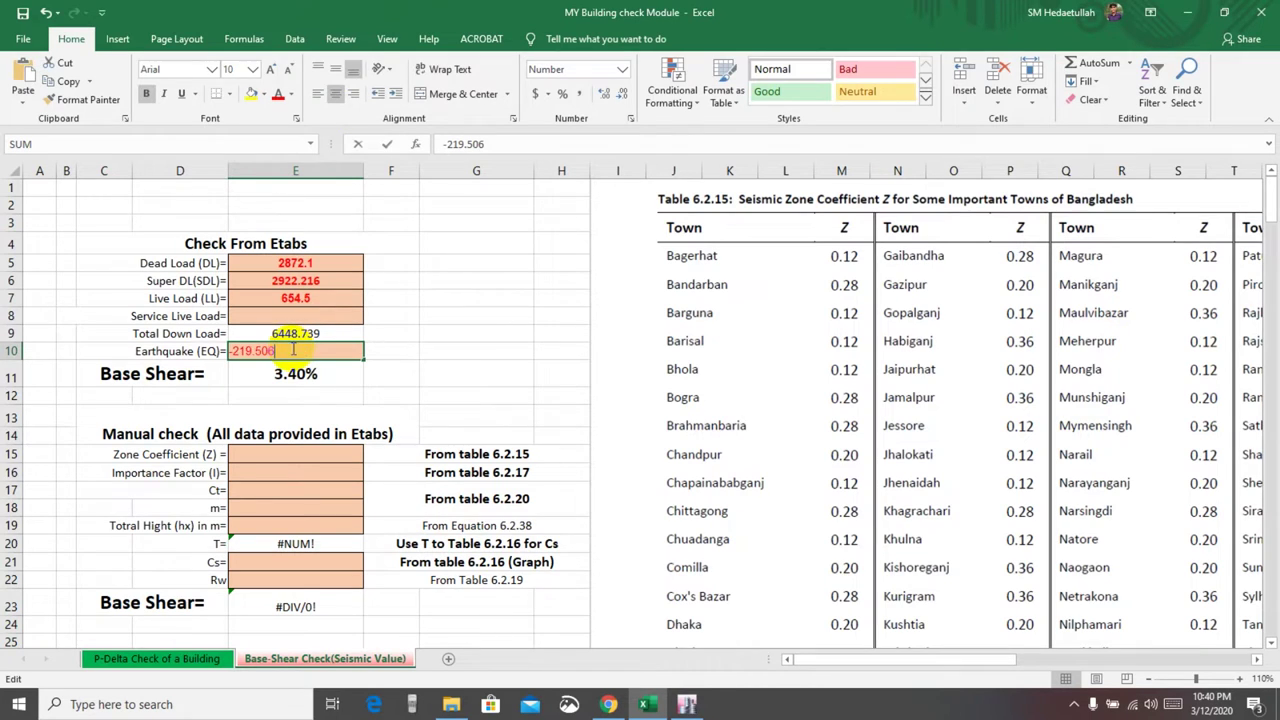
double_click(240, 350)
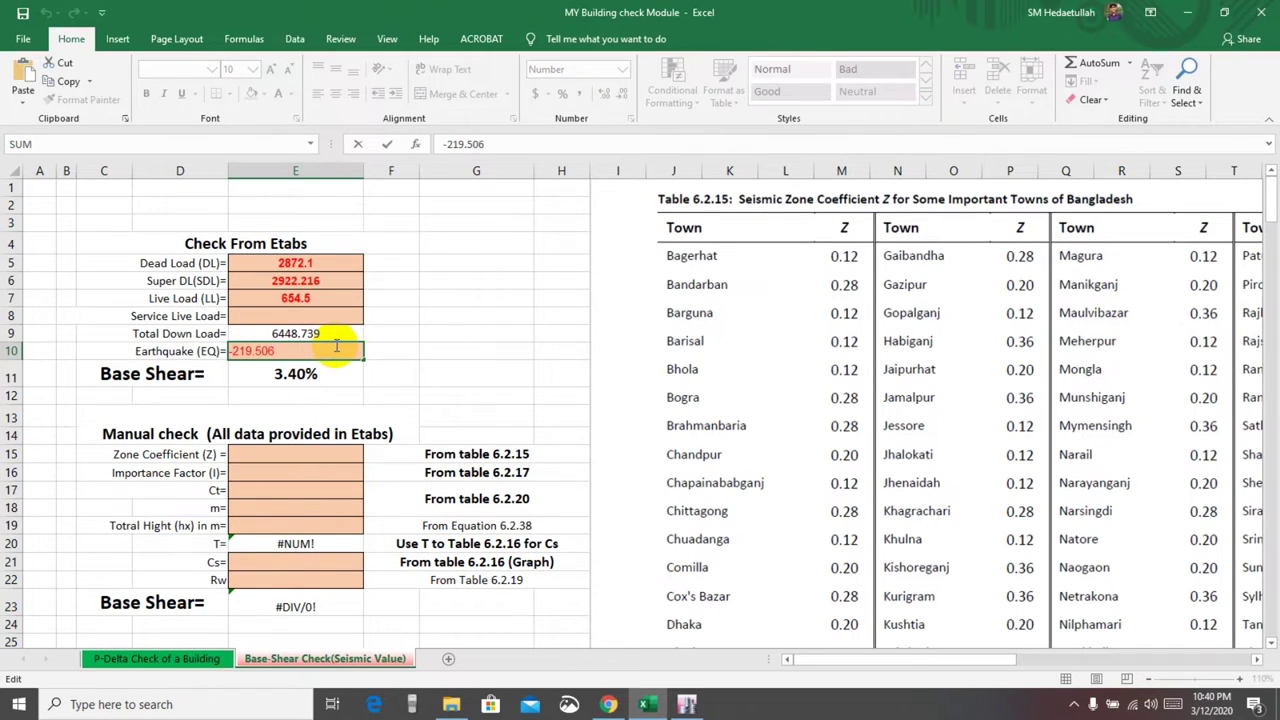
key("BackSpace")
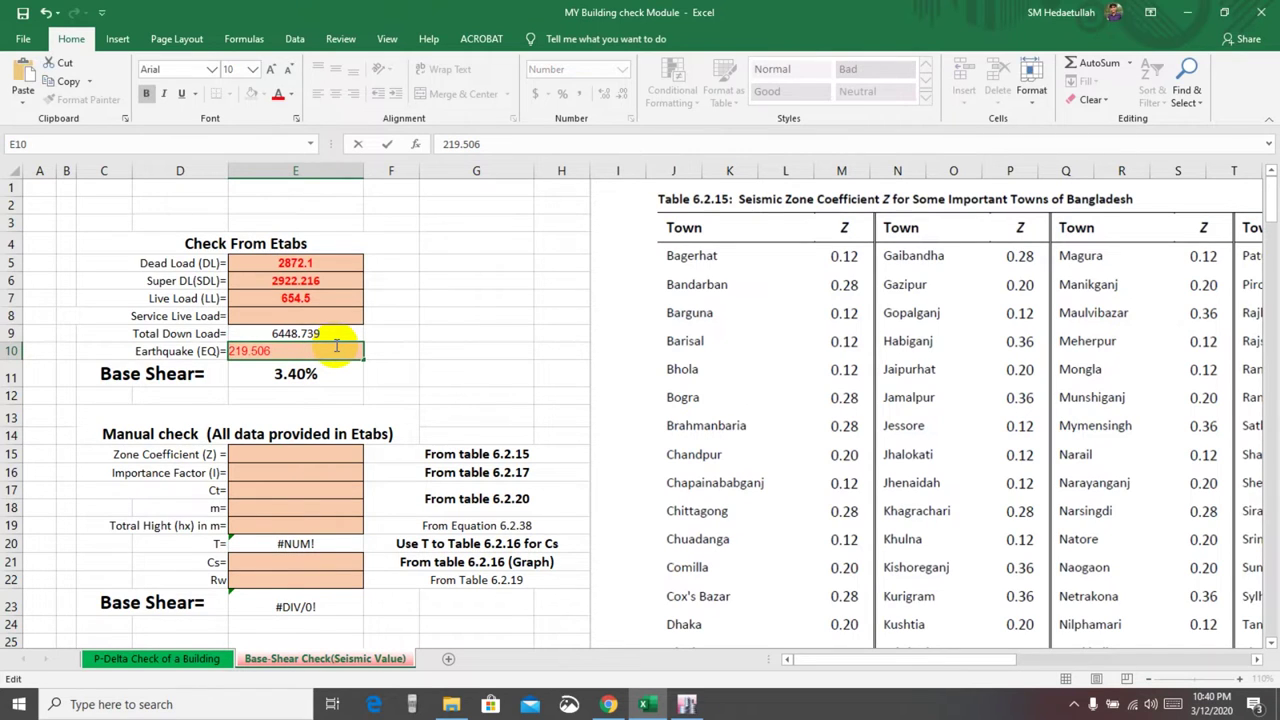
Confirm the 219.506 entry in the Earthquake (EQ) cell E10.
key("Return")
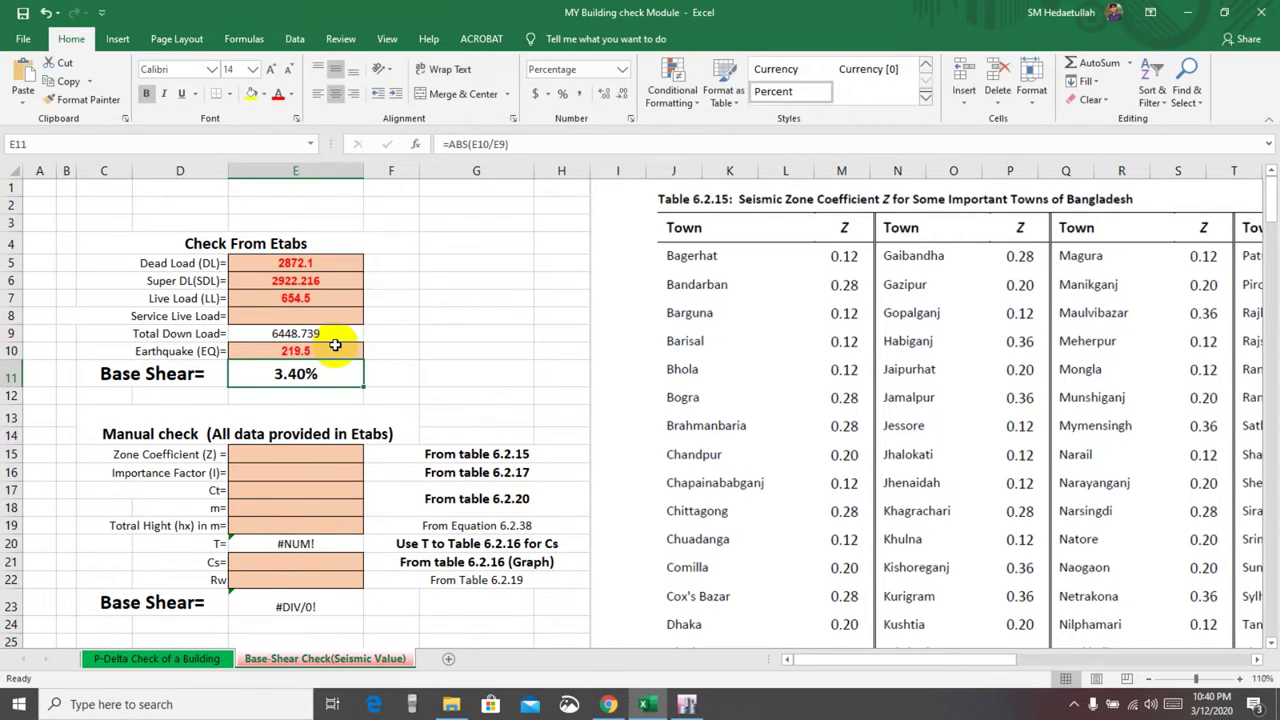
left_click(471, 352)
left_click(357, 350)
Examine the Base Shear percentage and its formula in the Check From Etabs block.
scroll(343, 346, "down", 1)
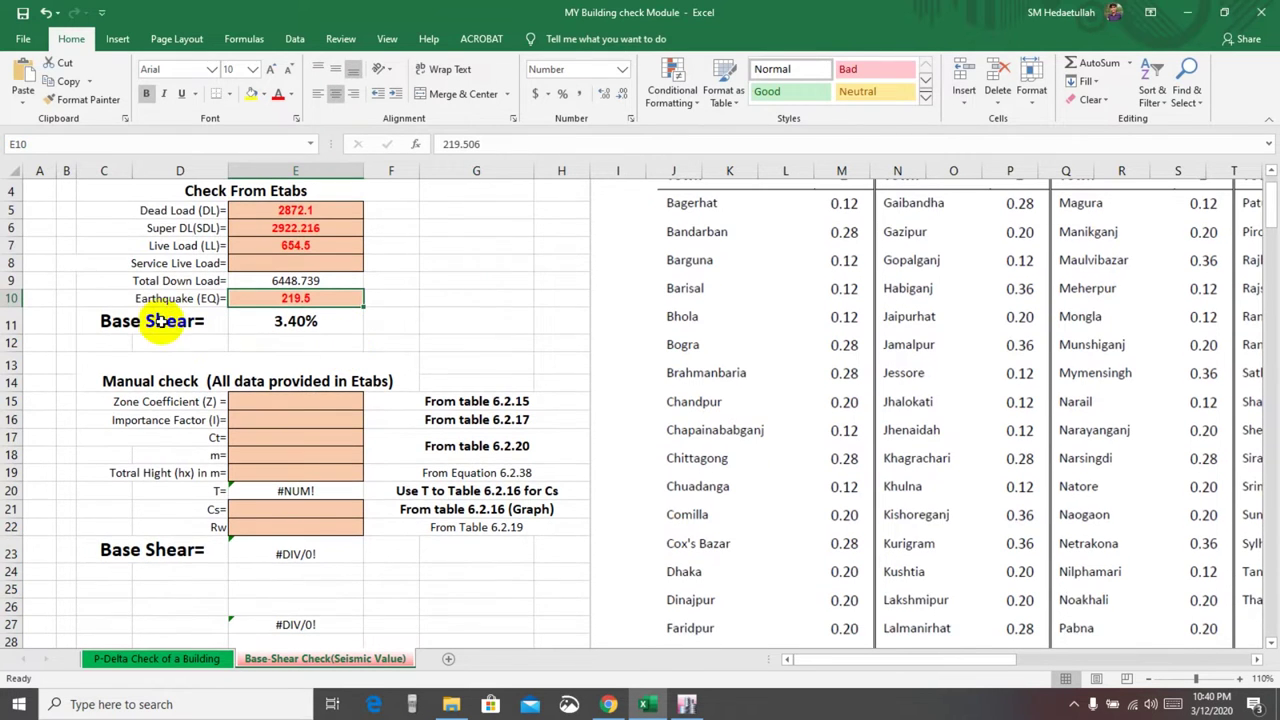
left_click(298, 321)
left_click(495, 343)
left_click(300, 321)
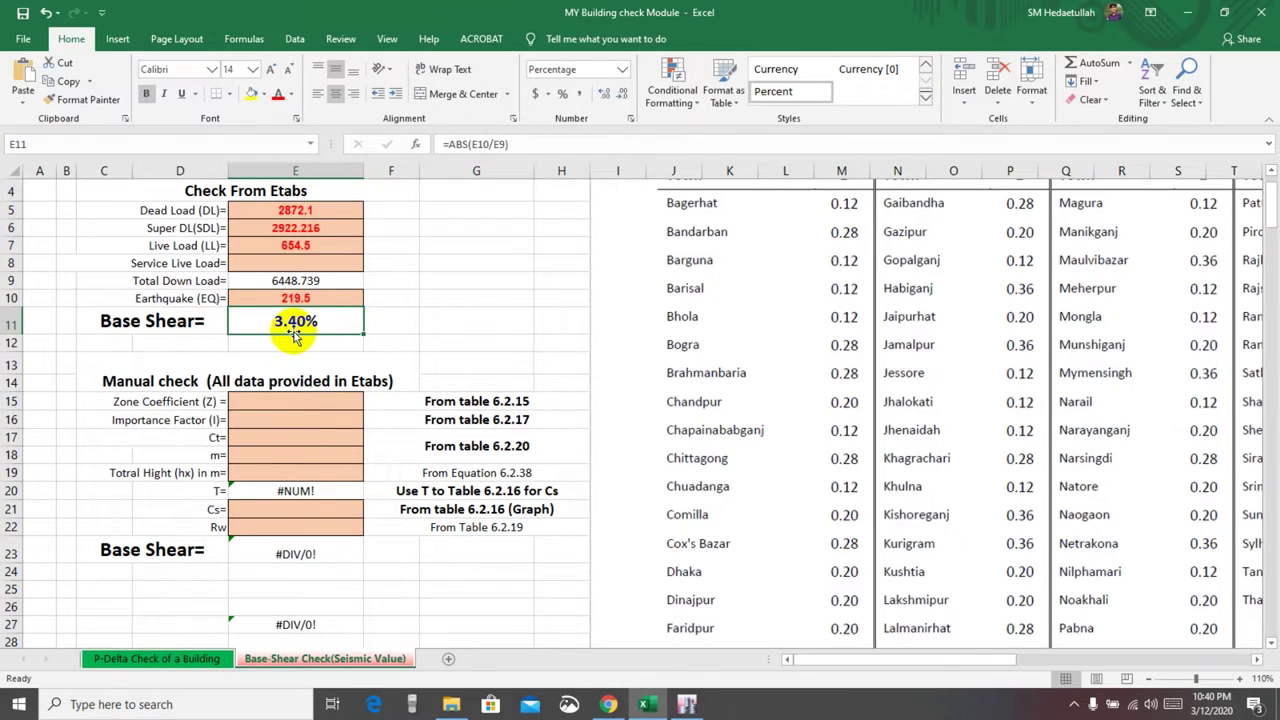
left_click(480, 326)
left_click(280, 320)
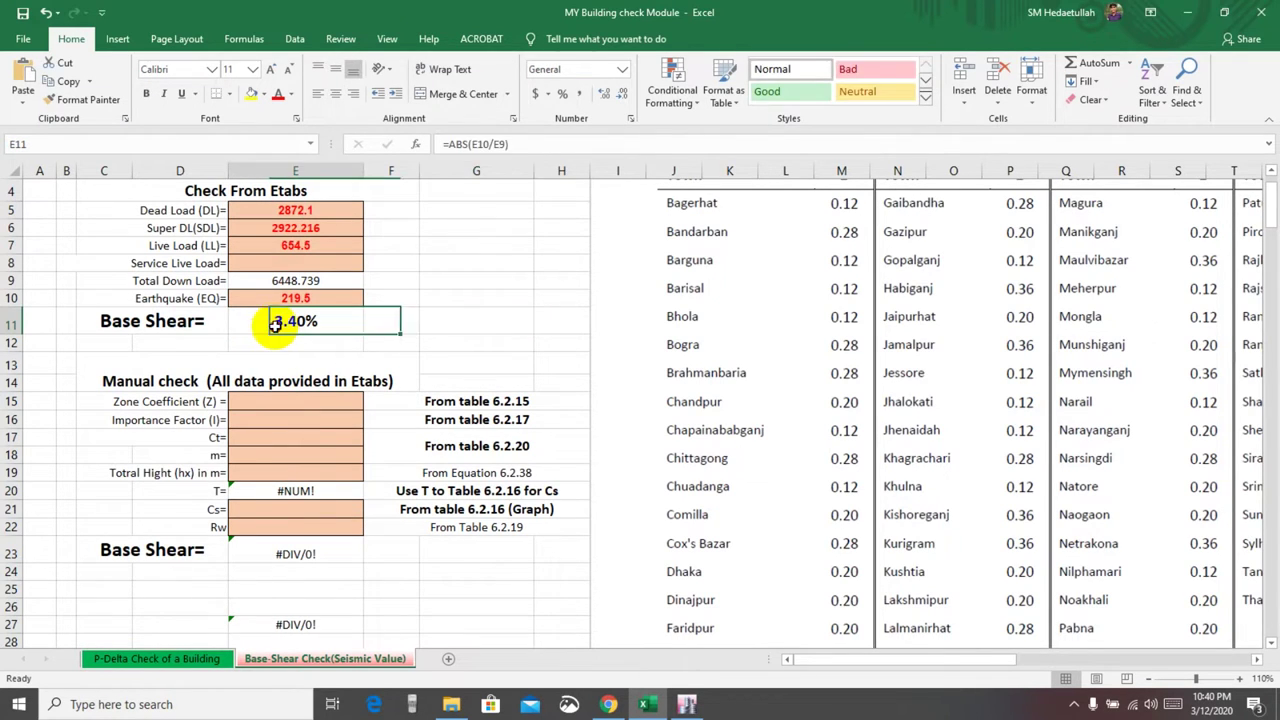
left_click(455, 322)
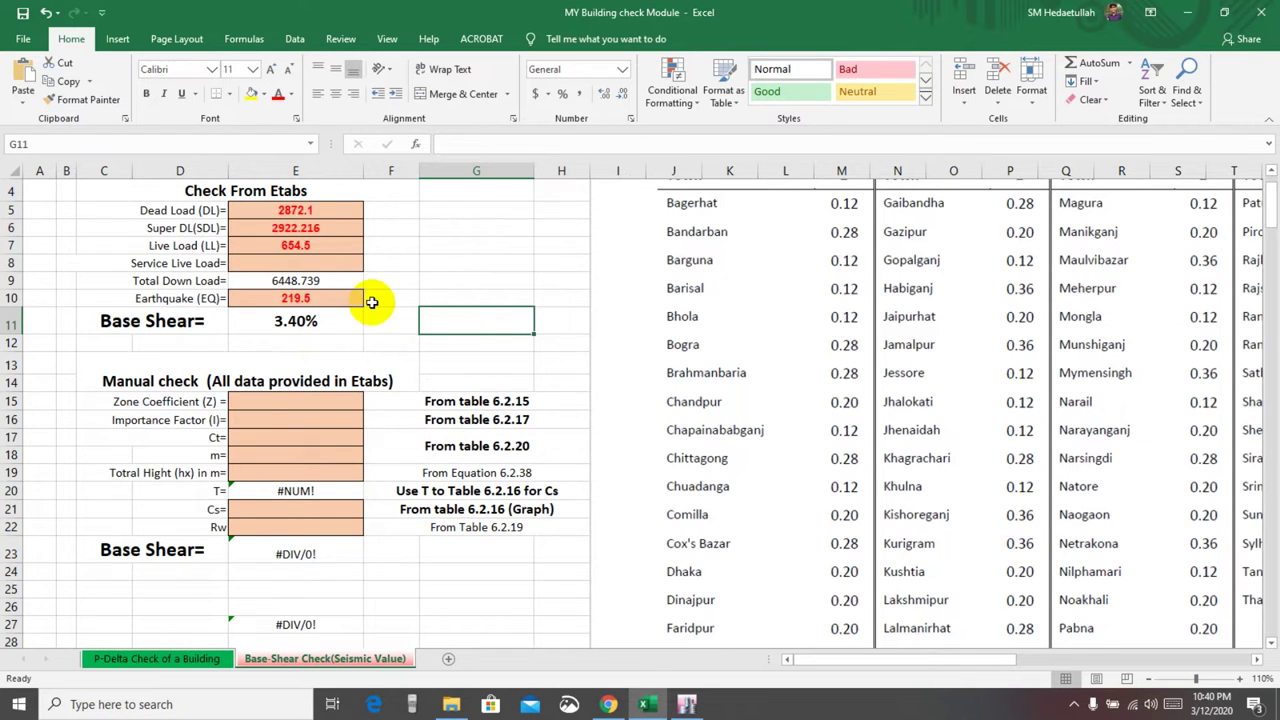
scroll(340, 320, "up", 1)
left_click(298, 373)
left_click(268, 242)
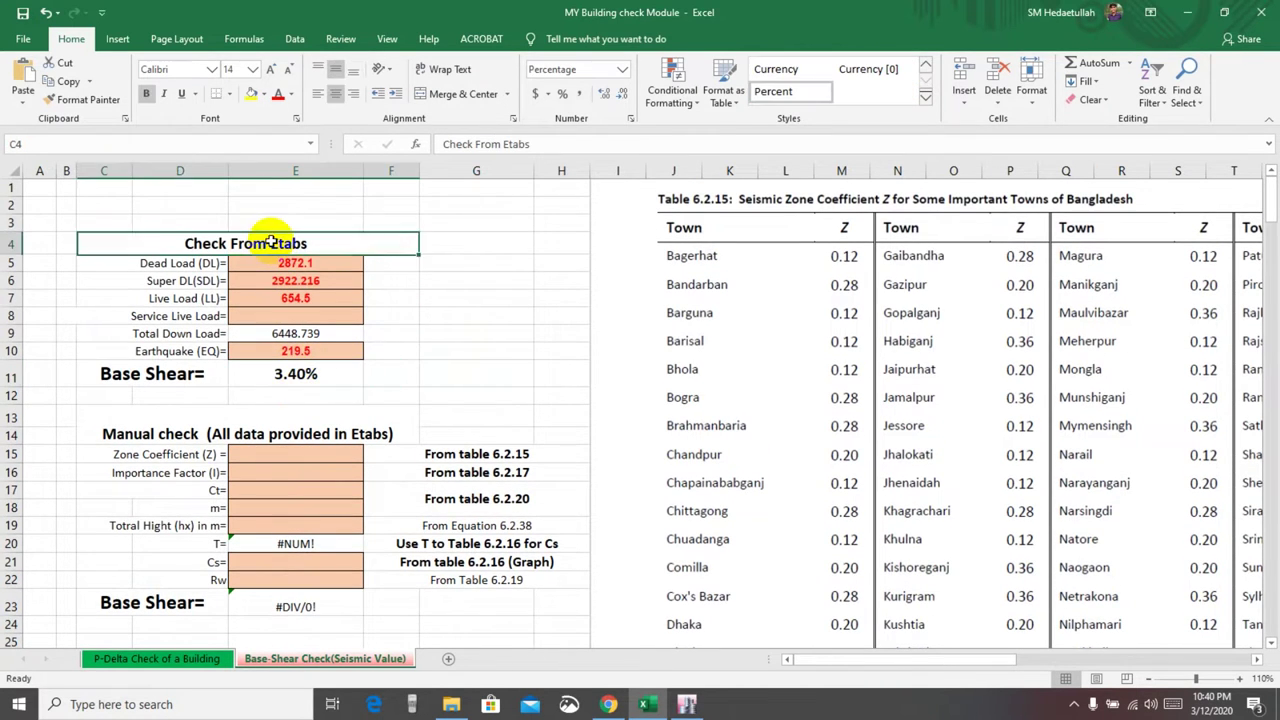
Review the Manual check block's required inputs and the seismic zone coefficients in Table 6.2.15.
scroll(400, 262, "down", 2)
left_click(412, 592)
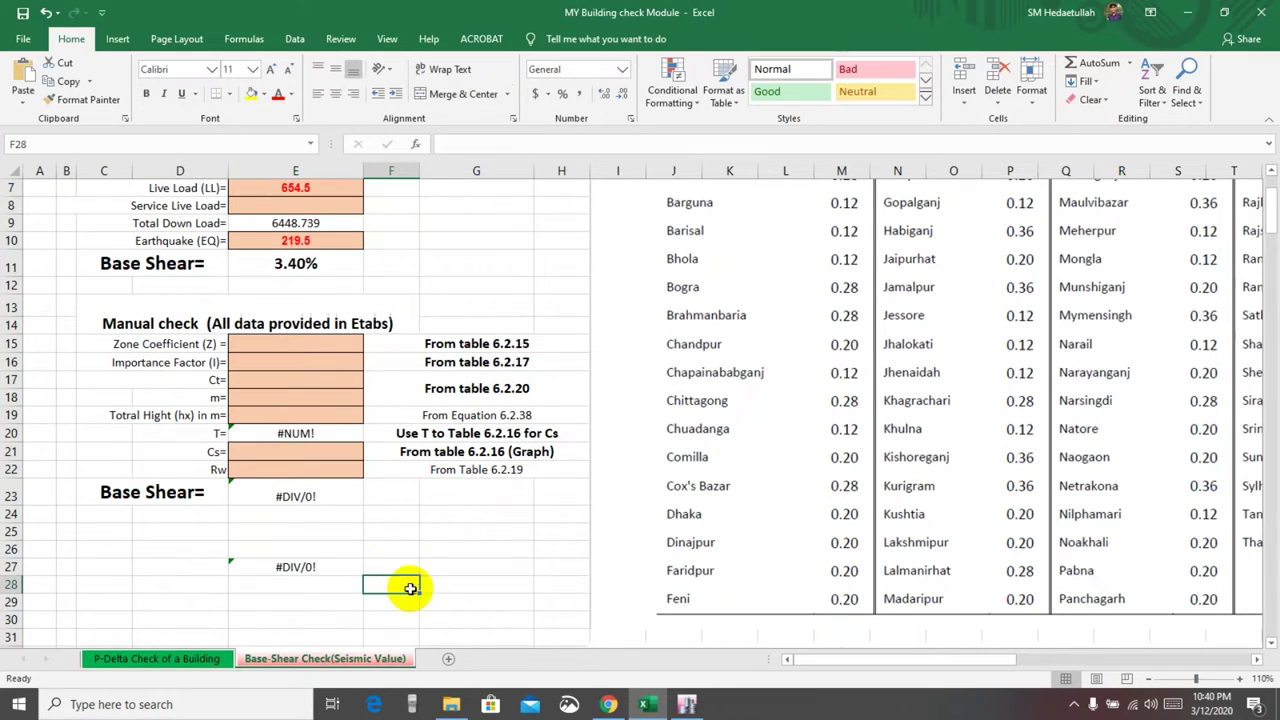
left_click(310, 343)
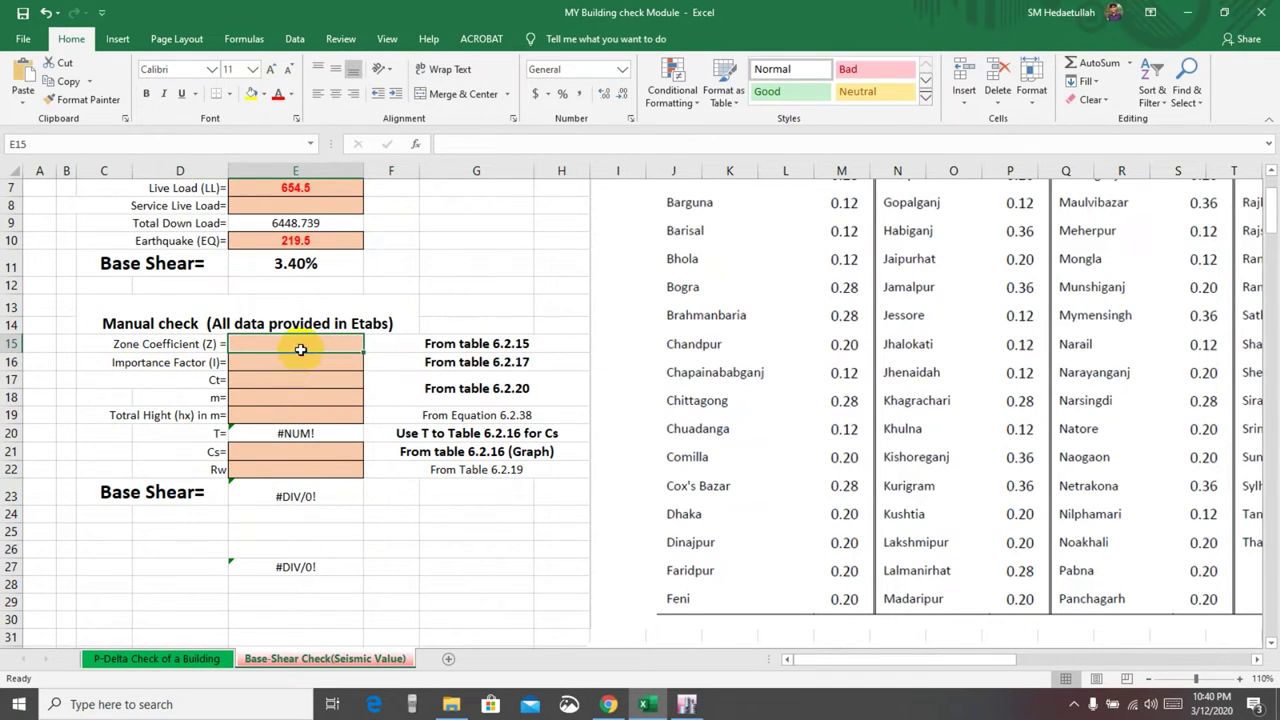
left_click(494, 300)
left_click(291, 344)
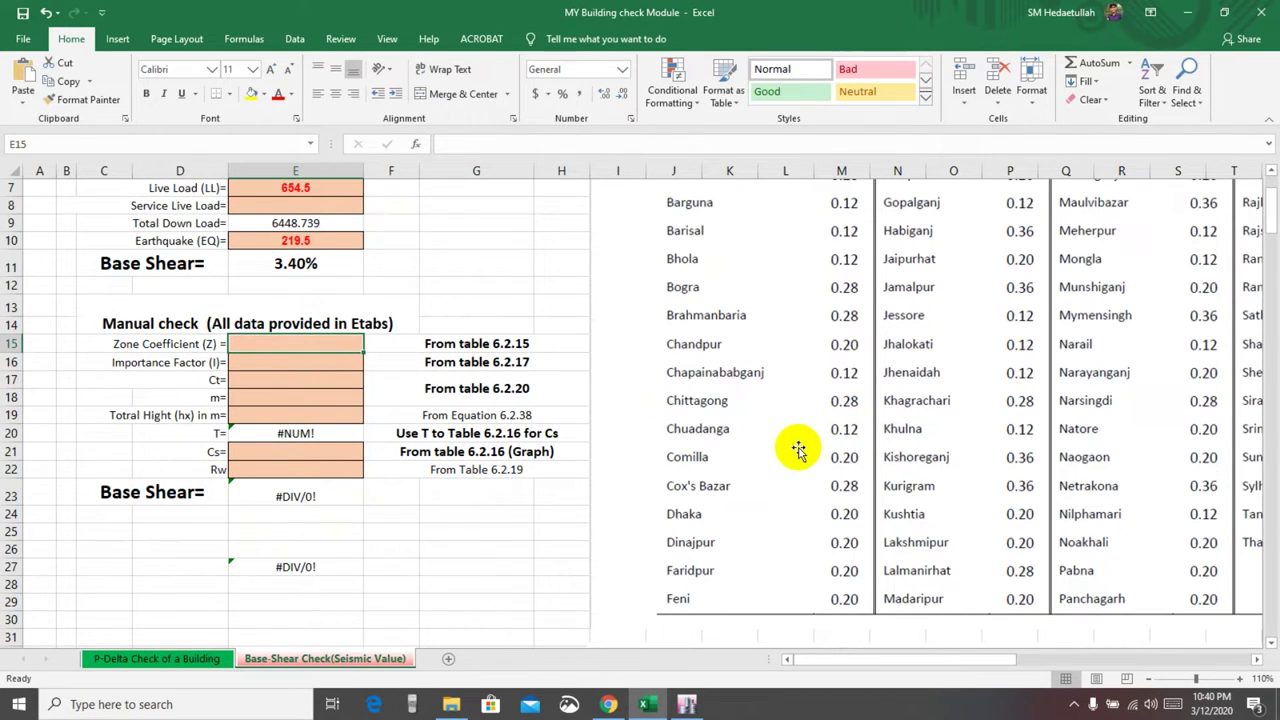
scroll(818, 488, "up", 2)
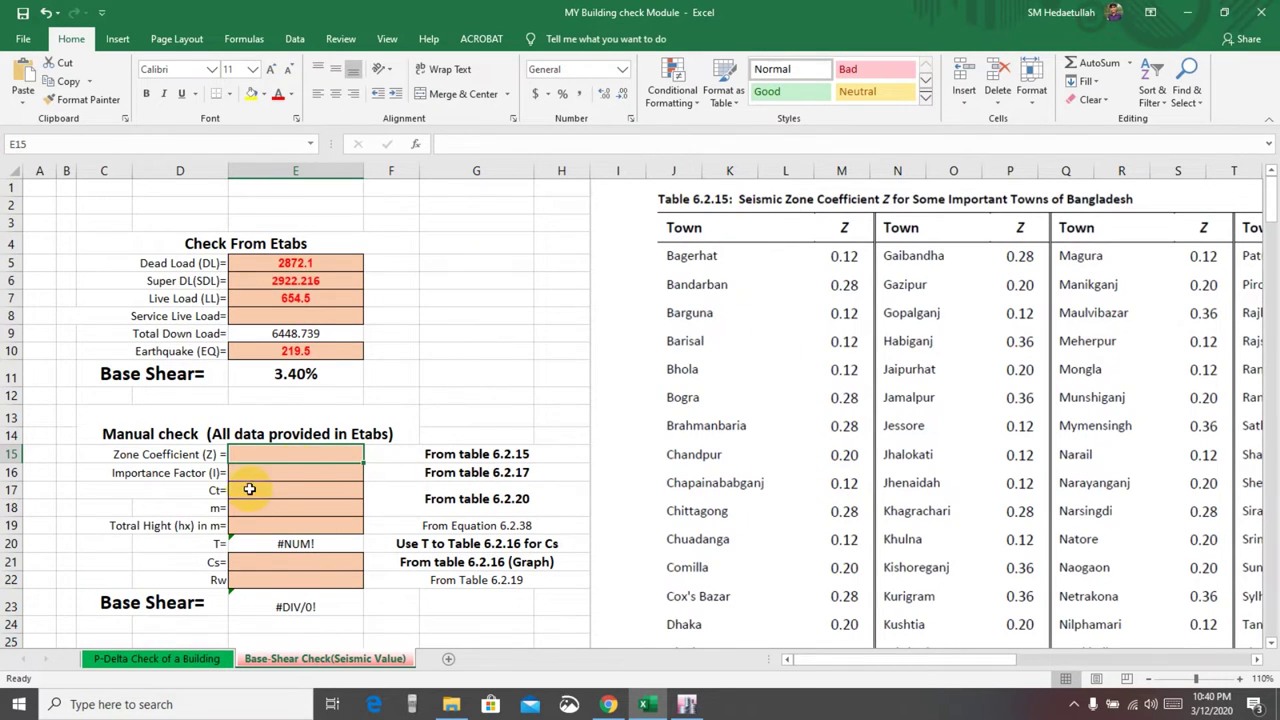
scroll(410, 428, "down", 1)
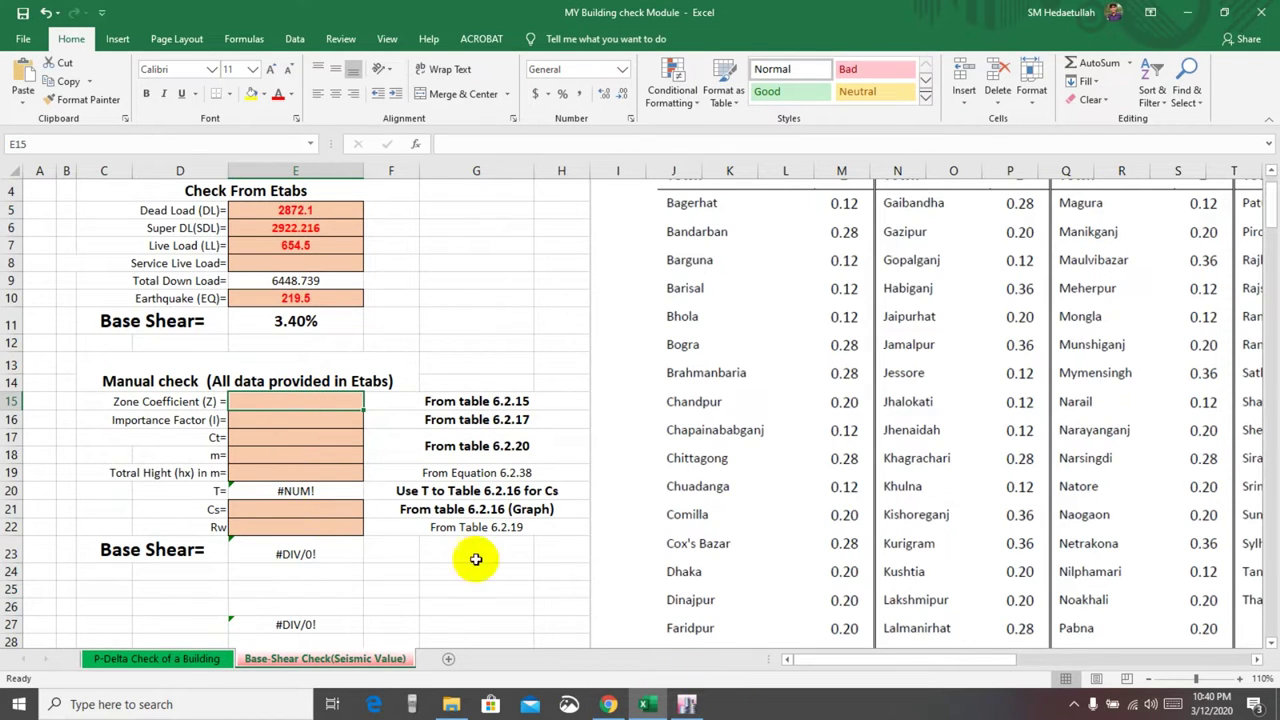
Switch to ETABS and examine the Qx load pattern's UBC 97 settings for zone factor, Ct, overstrength and importance factor.
left_click(687, 704)
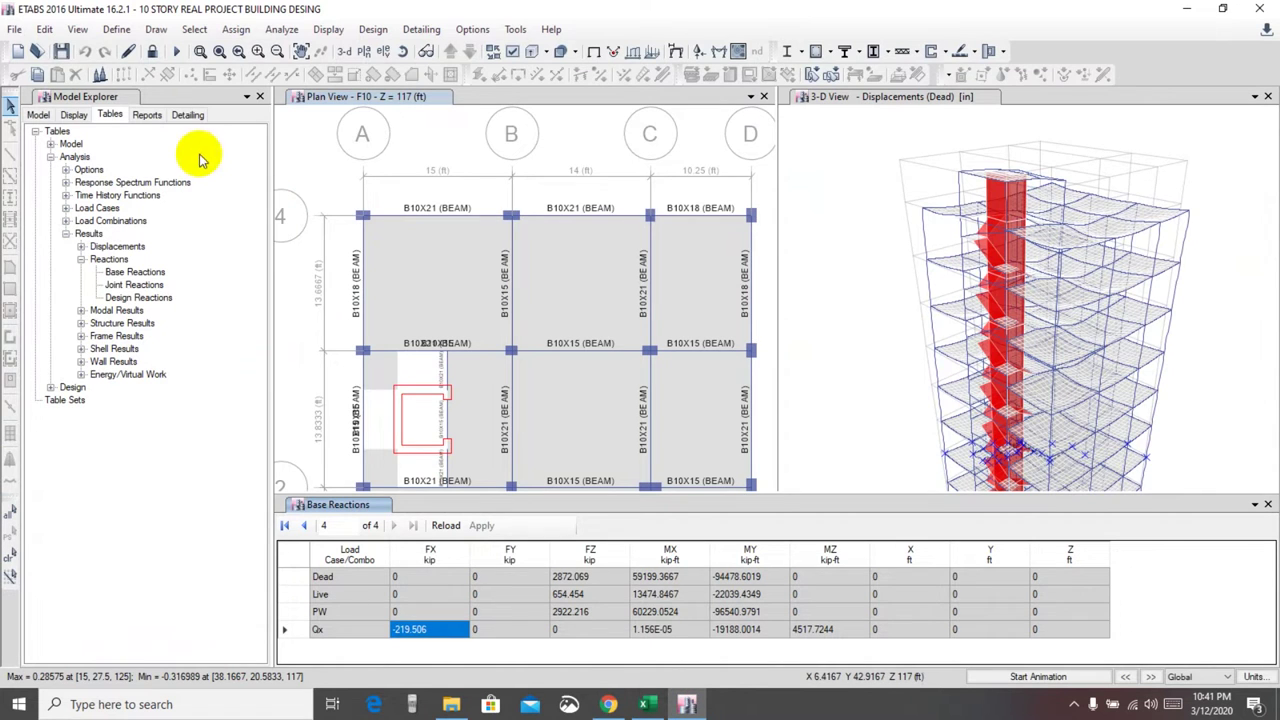
left_click(114, 30)
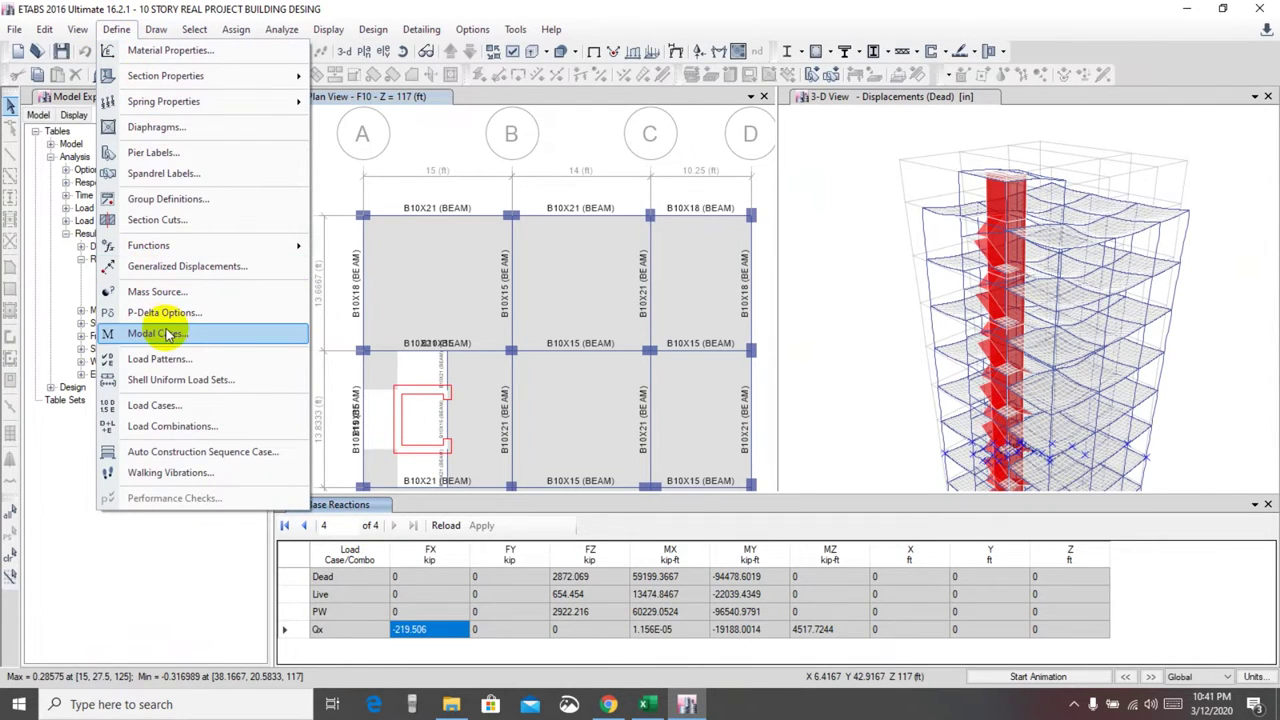
left_click(175, 358)
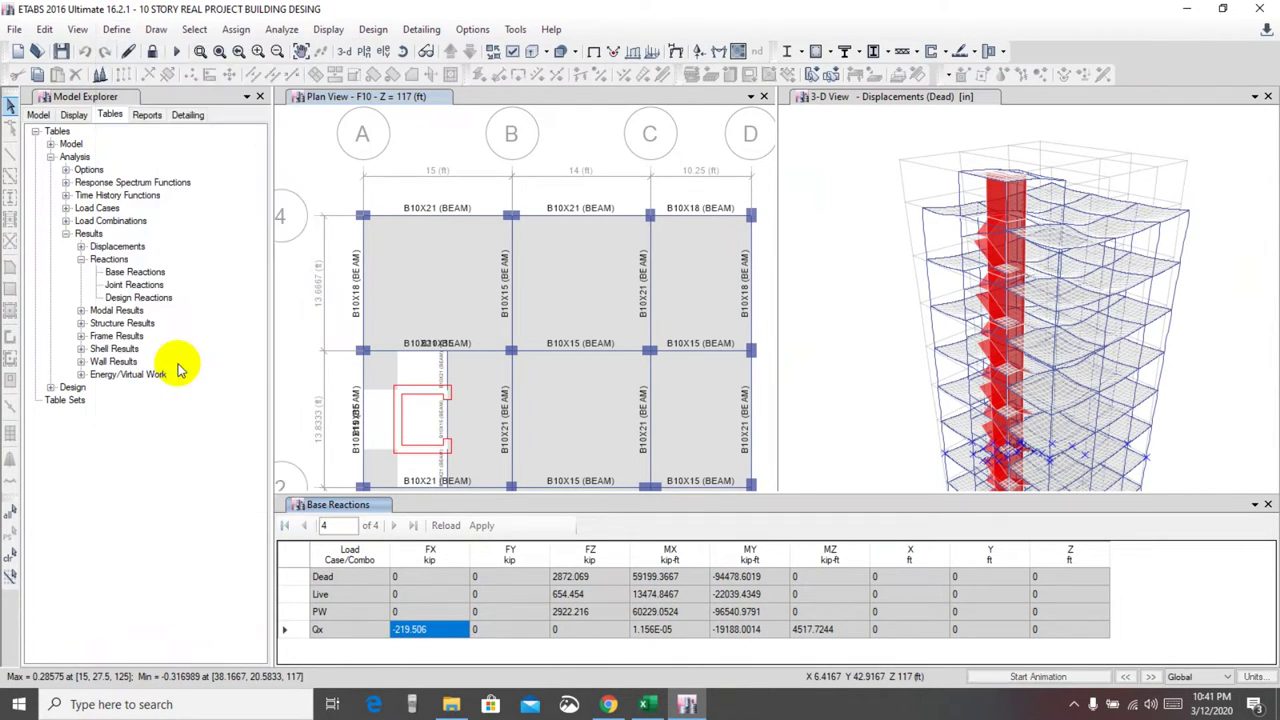
left_click_drag(563, 240, 488, 162)
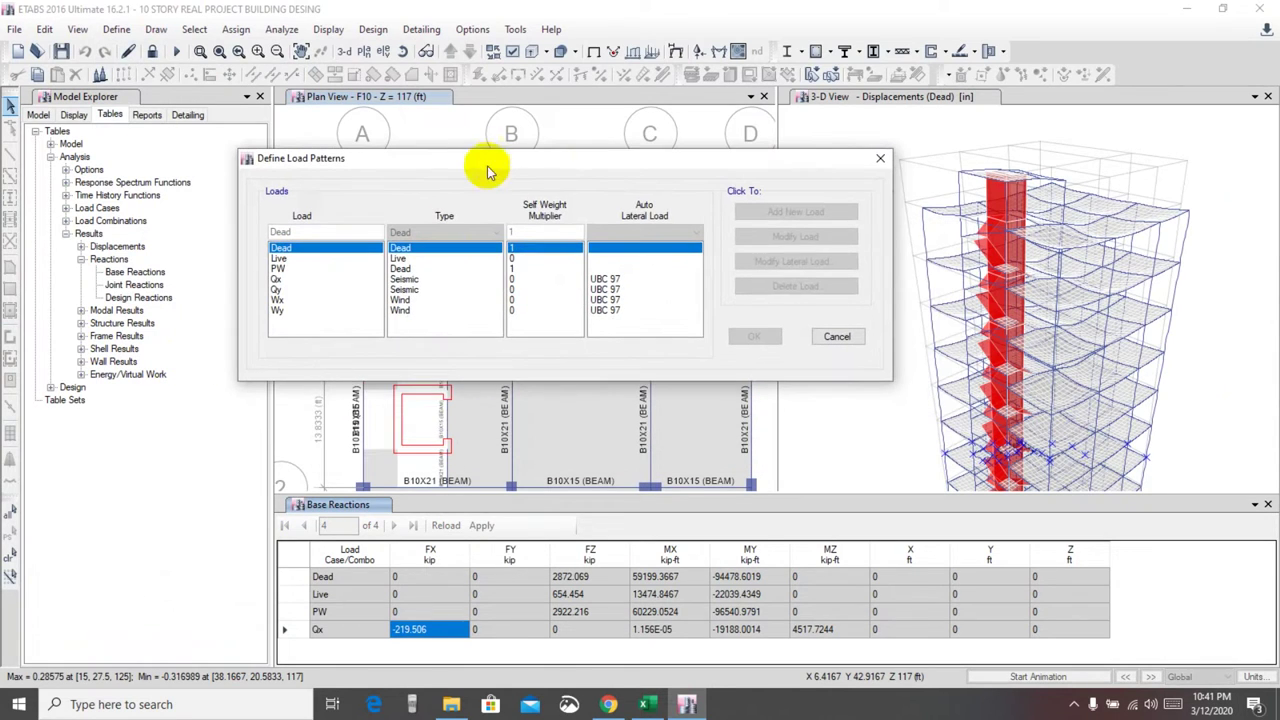
left_click(423, 280)
left_click(770, 263)
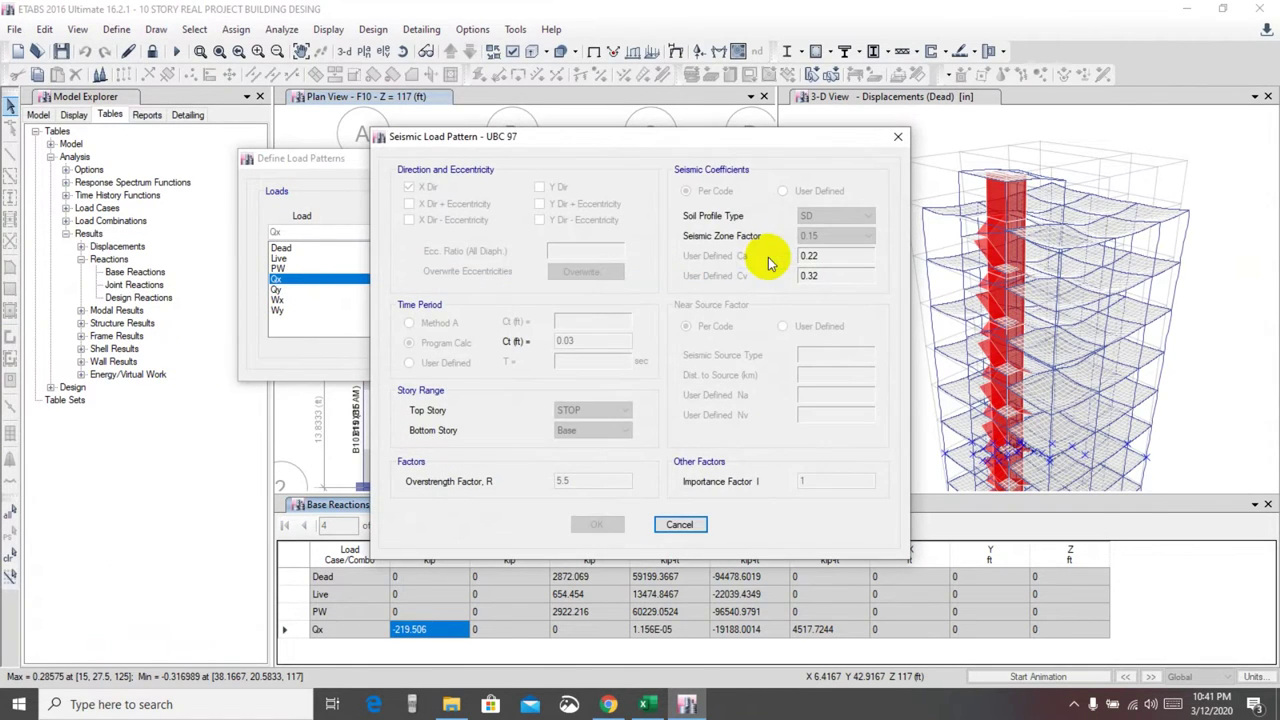
left_click_drag(725, 147, 603, 111)
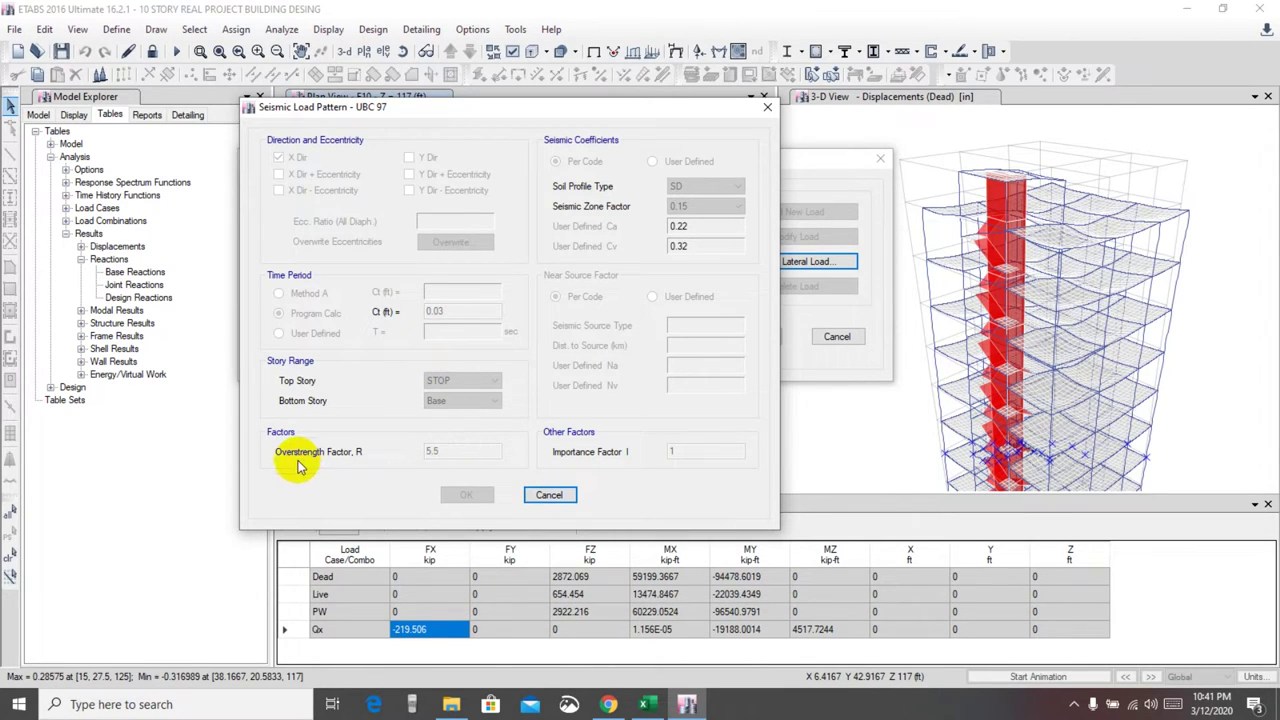
left_click(556, 494)
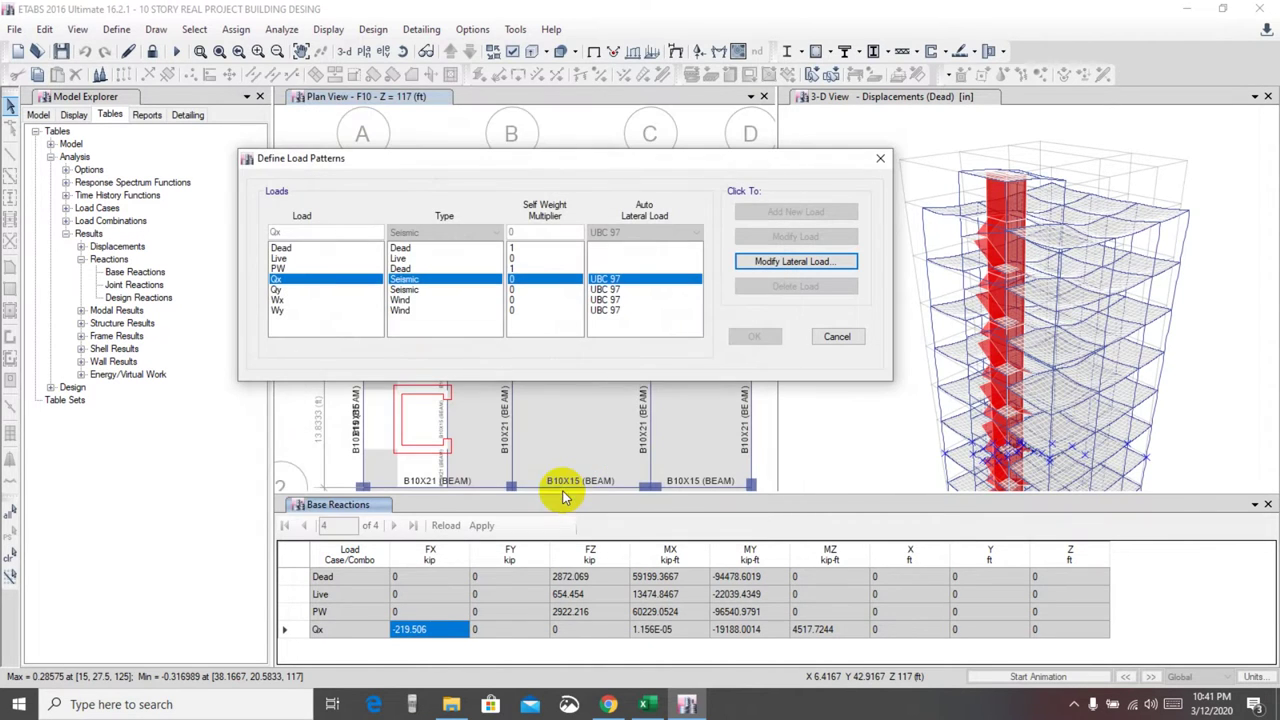
Switch to Excel and enter a Zone Coefficient (Z) of 0.15 and an Importance Factor (I) of 1 in the Manual check block.
left_click(647, 704)
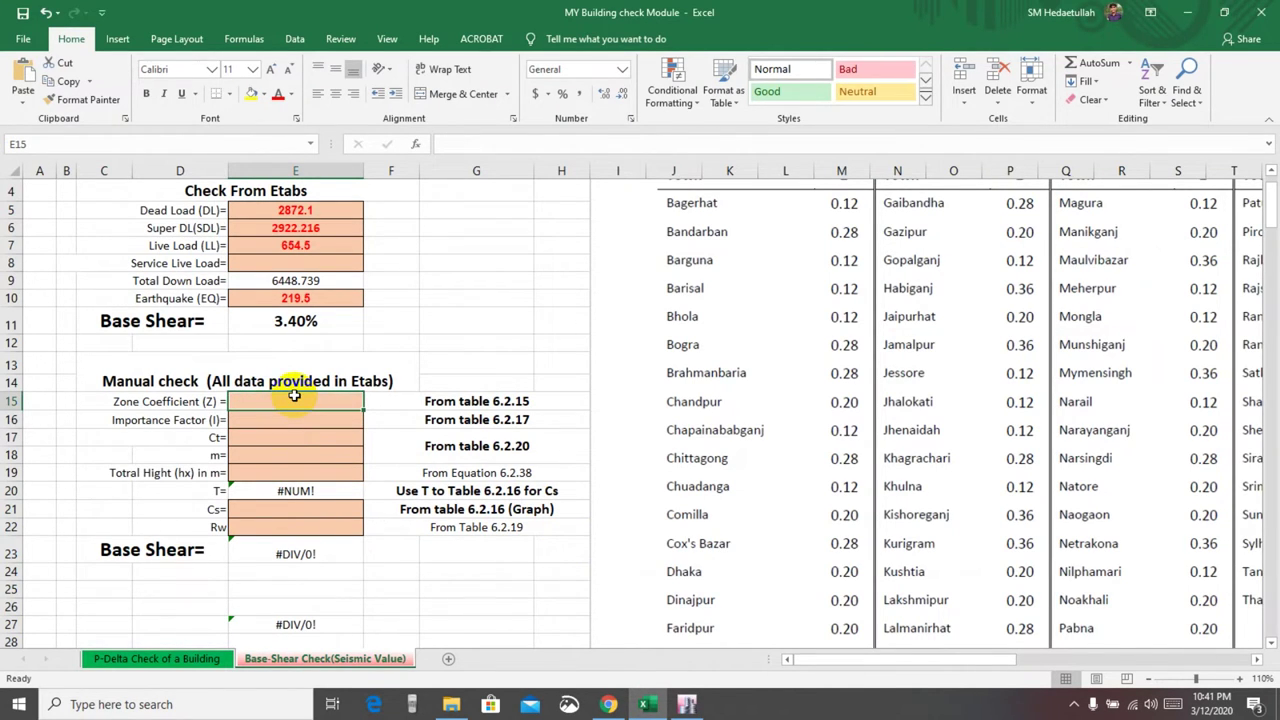
type("0/")
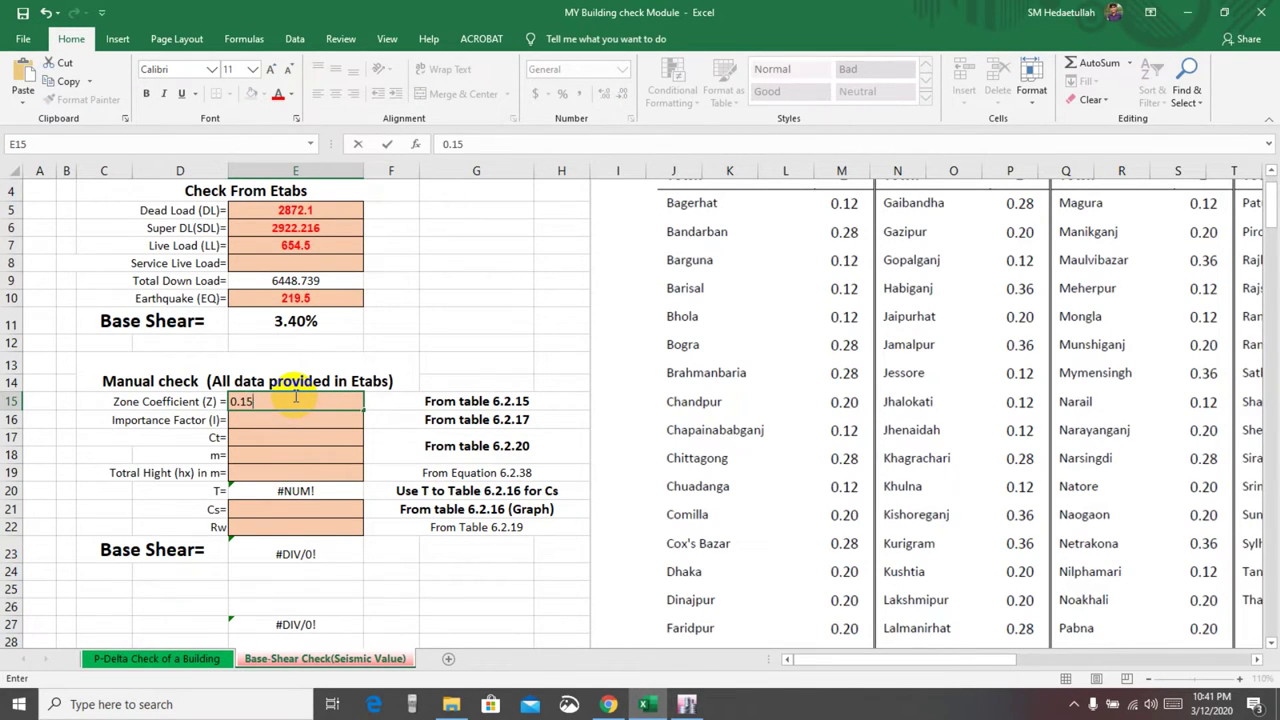
key("Return")
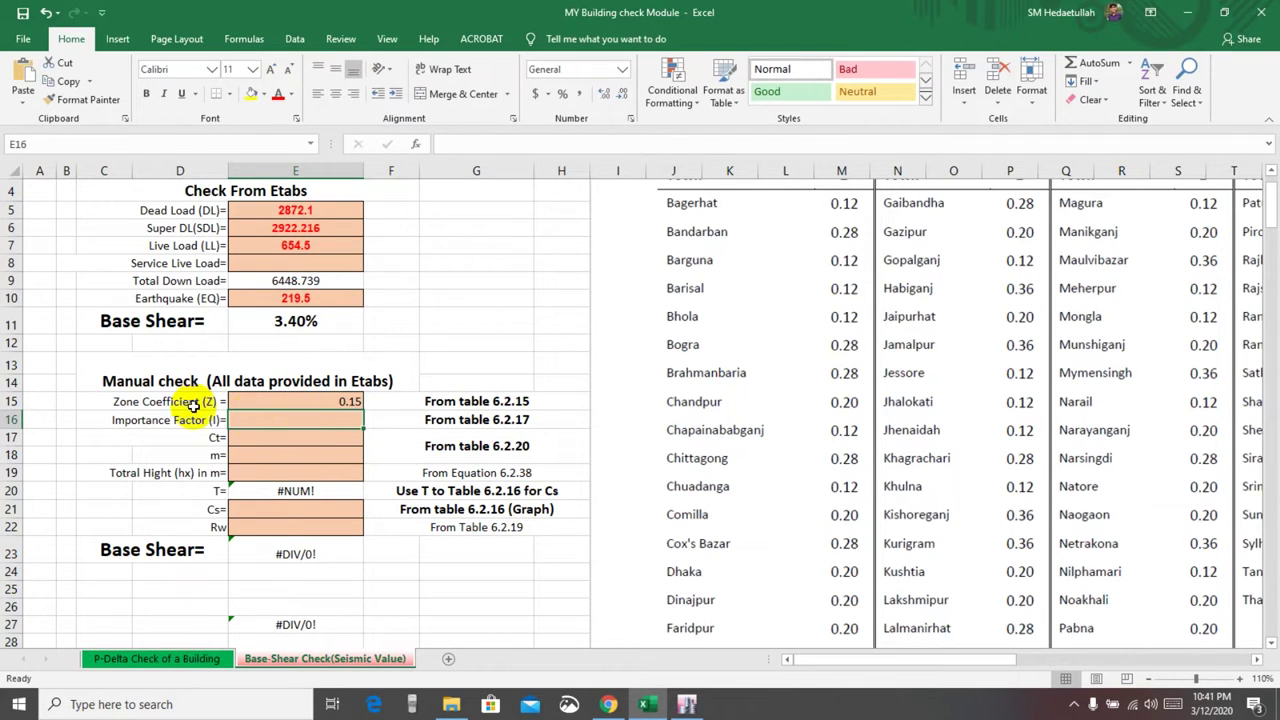
left_click(295, 435)
left_click(285, 418)
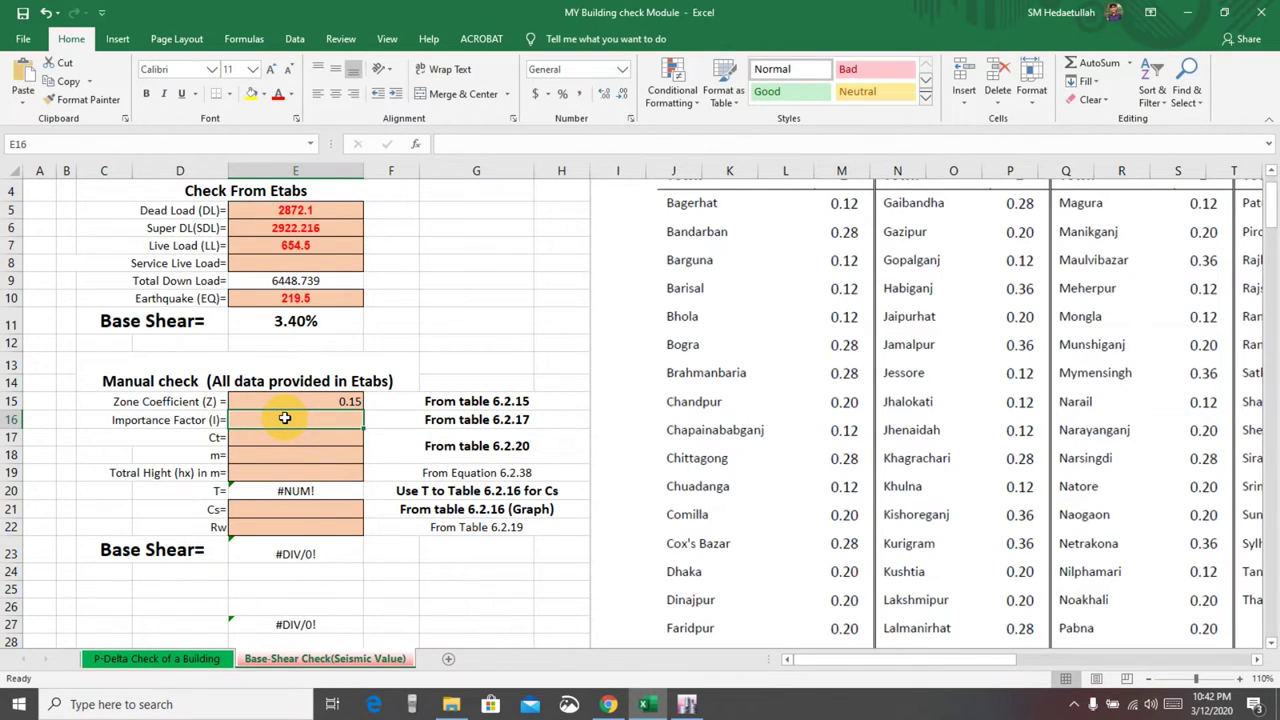
type("1")
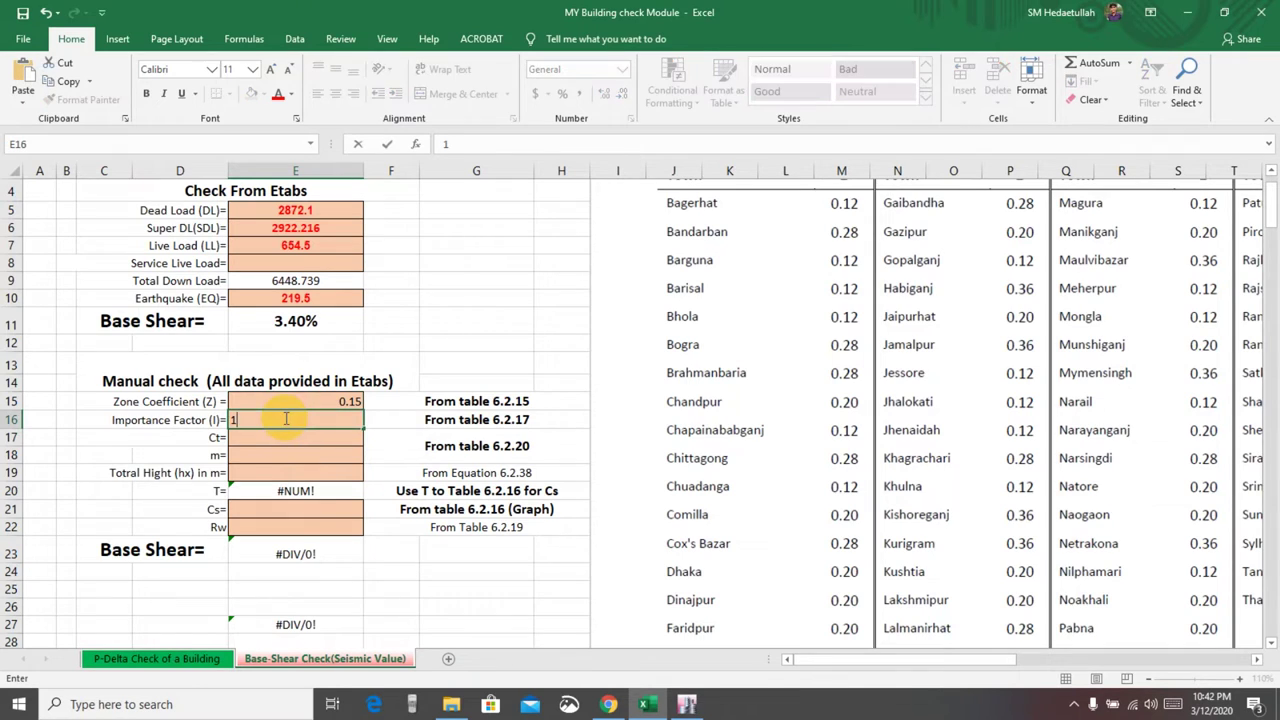
key("Return")
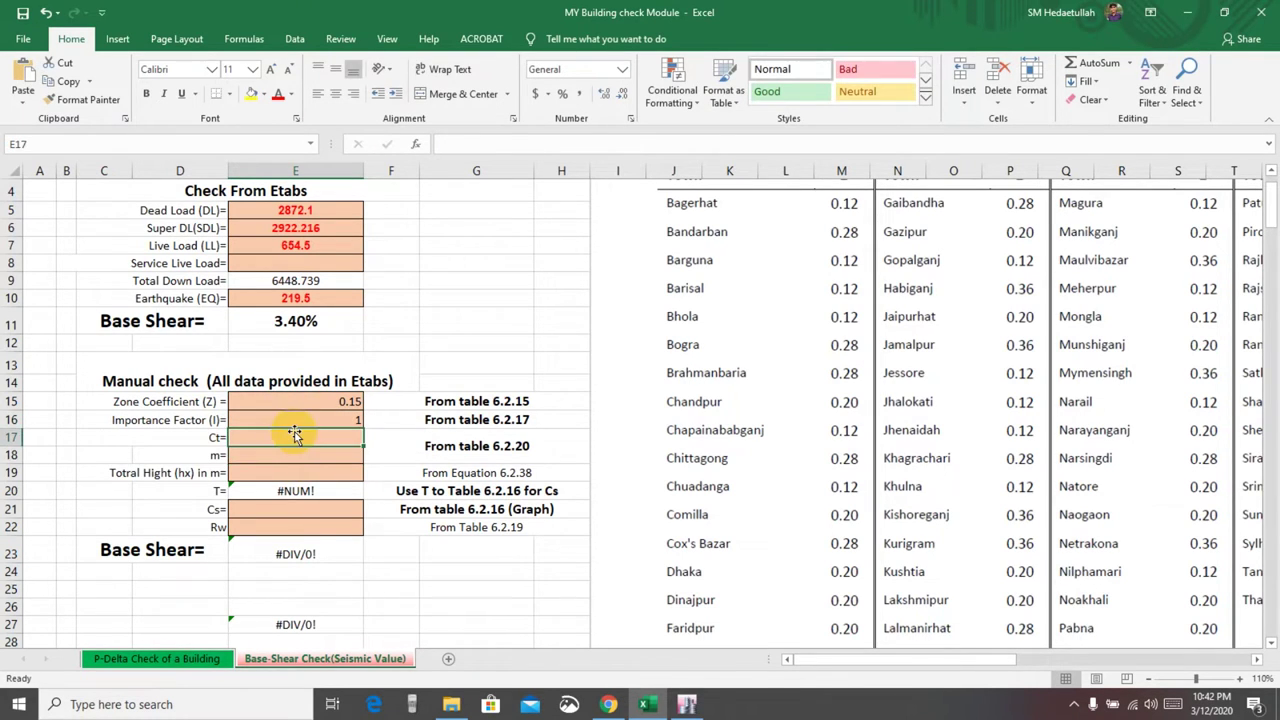
Enter 0.034 as the Ct value in cell E17 of the Manual check block.
type("0")
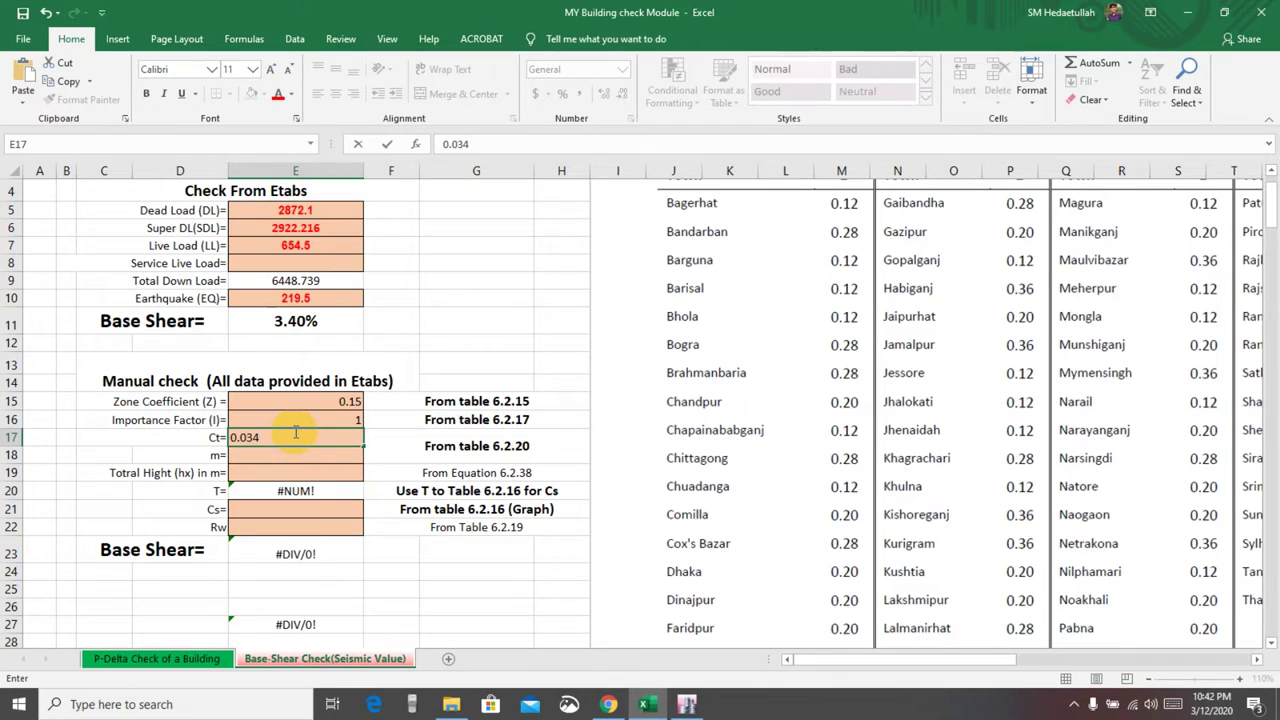
type(".034")
left_click(291, 458)
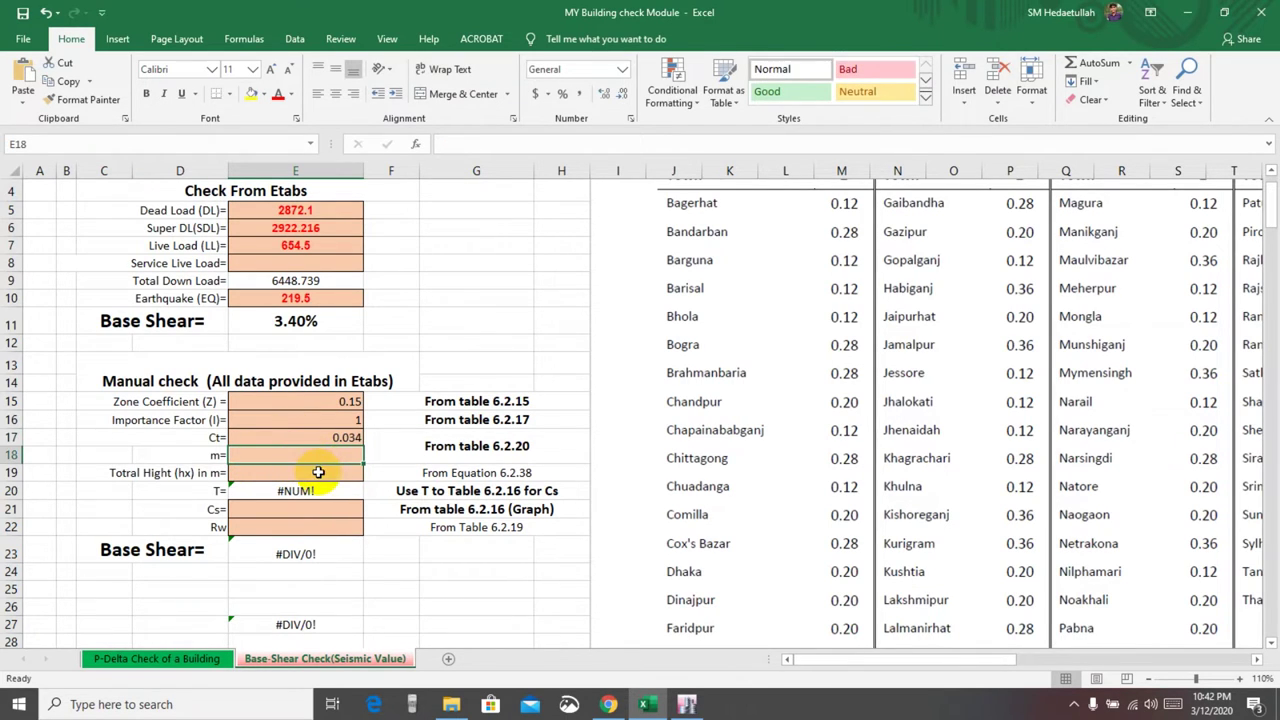
left_click(307, 438)
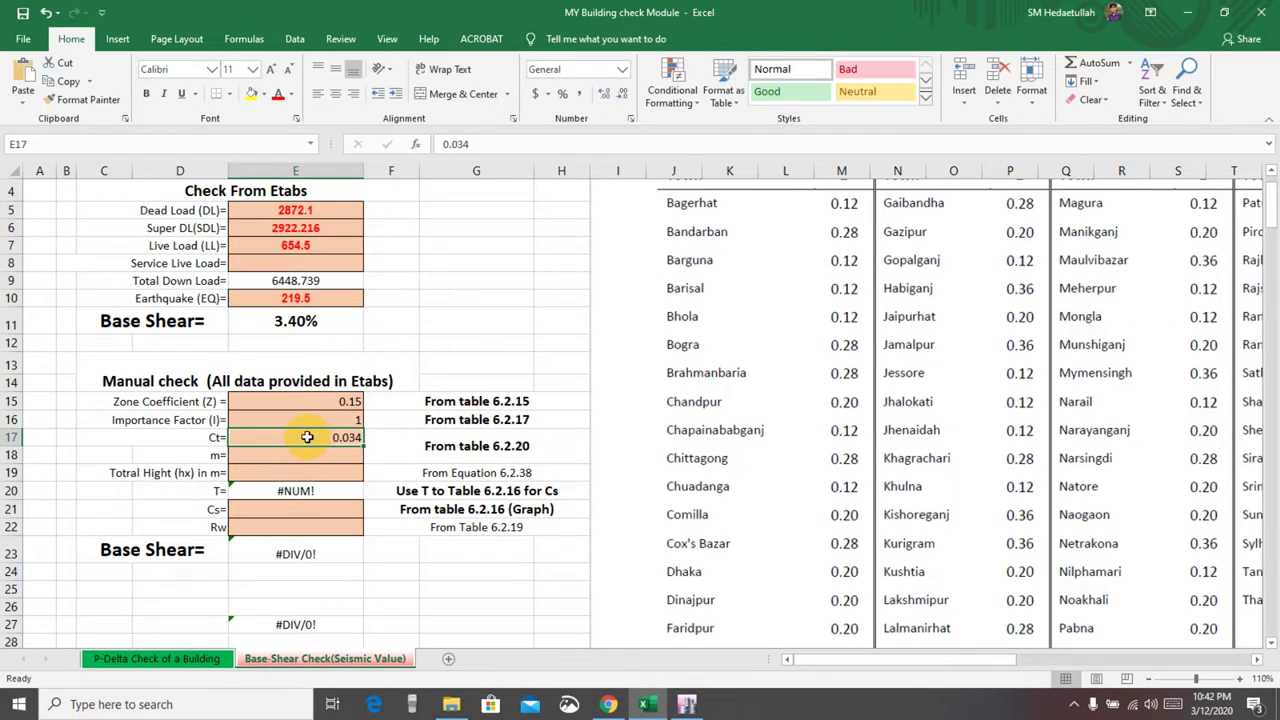
left_click(300, 452)
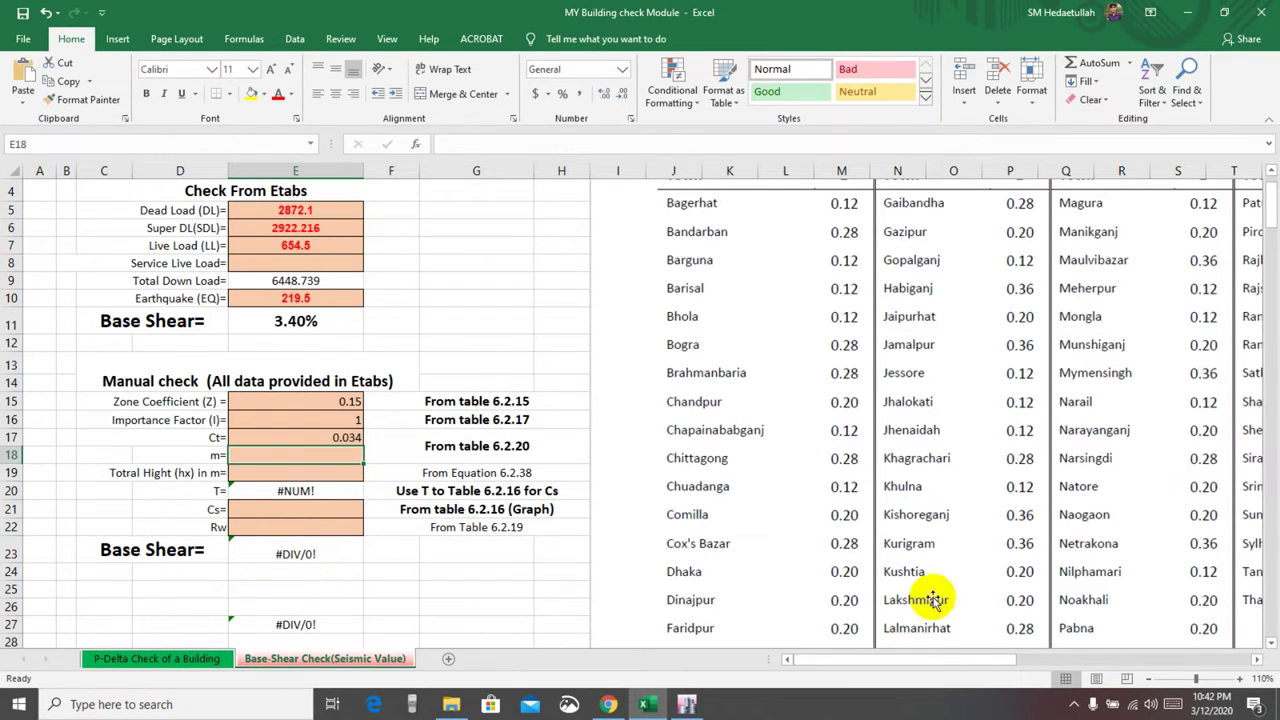
Examine the sheet's code reference tables and the spectral acceleration equation 6.2.34, and return to the Manual check block.
left_click_drag(978, 662, 1070, 662)
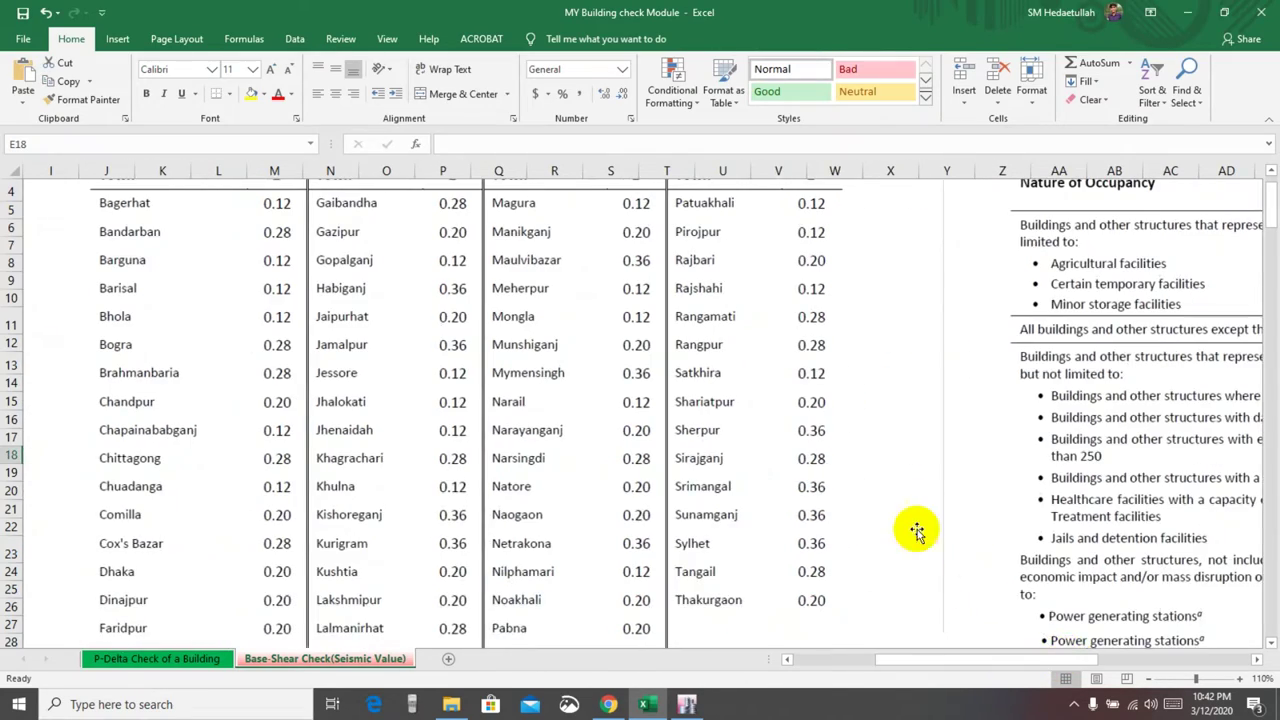
scroll(857, 531, "down", 12)
scroll(865, 533, "down", 17)
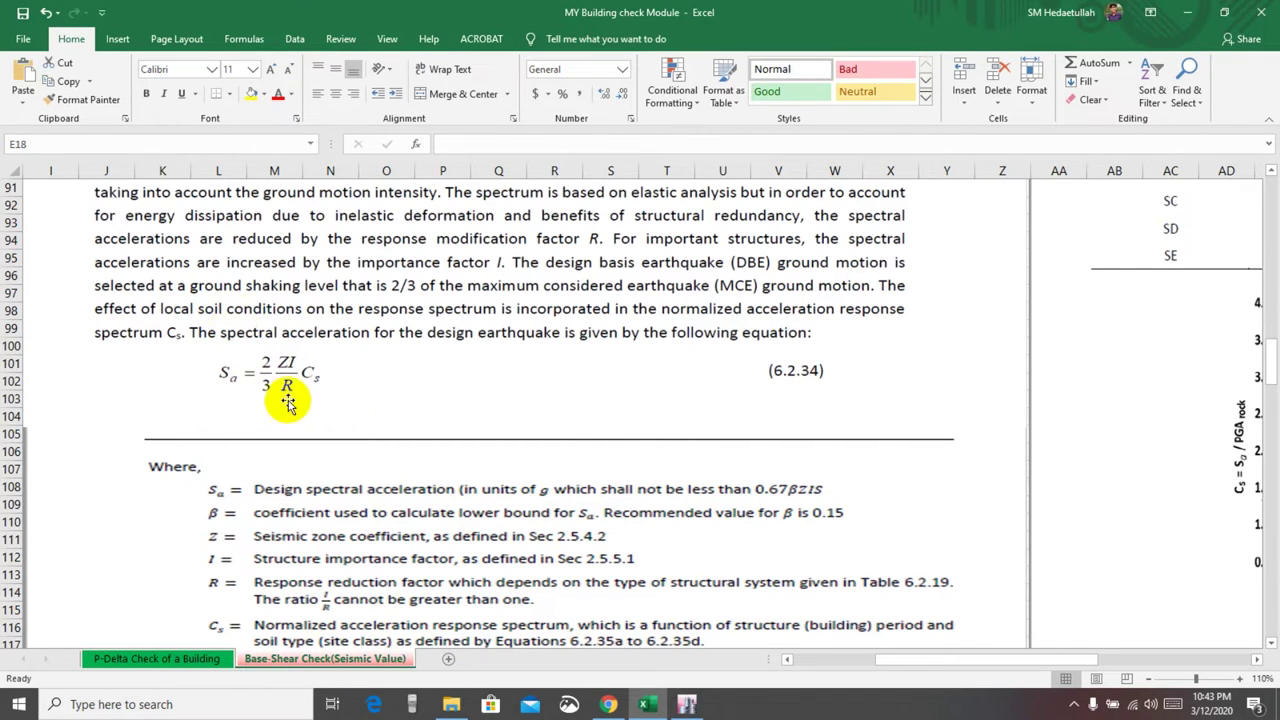
left_click(1184, 17)
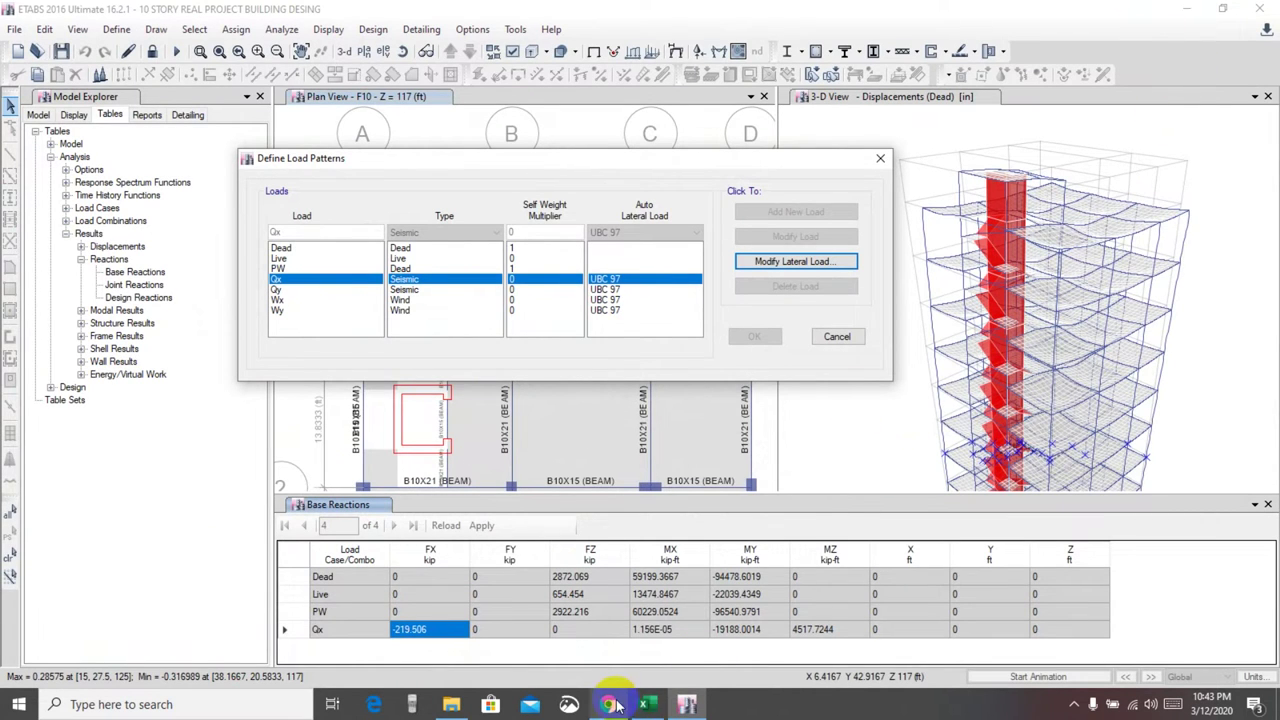
left_click(648, 705)
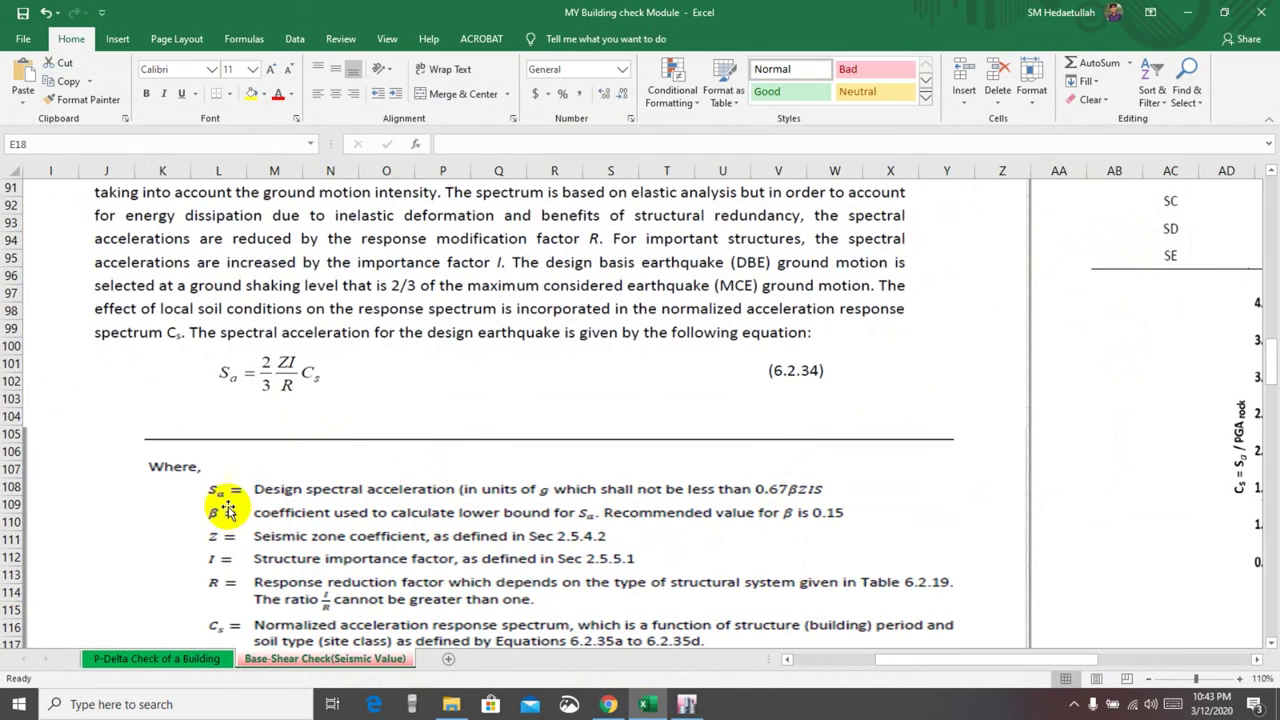
left_click(1181, 24)
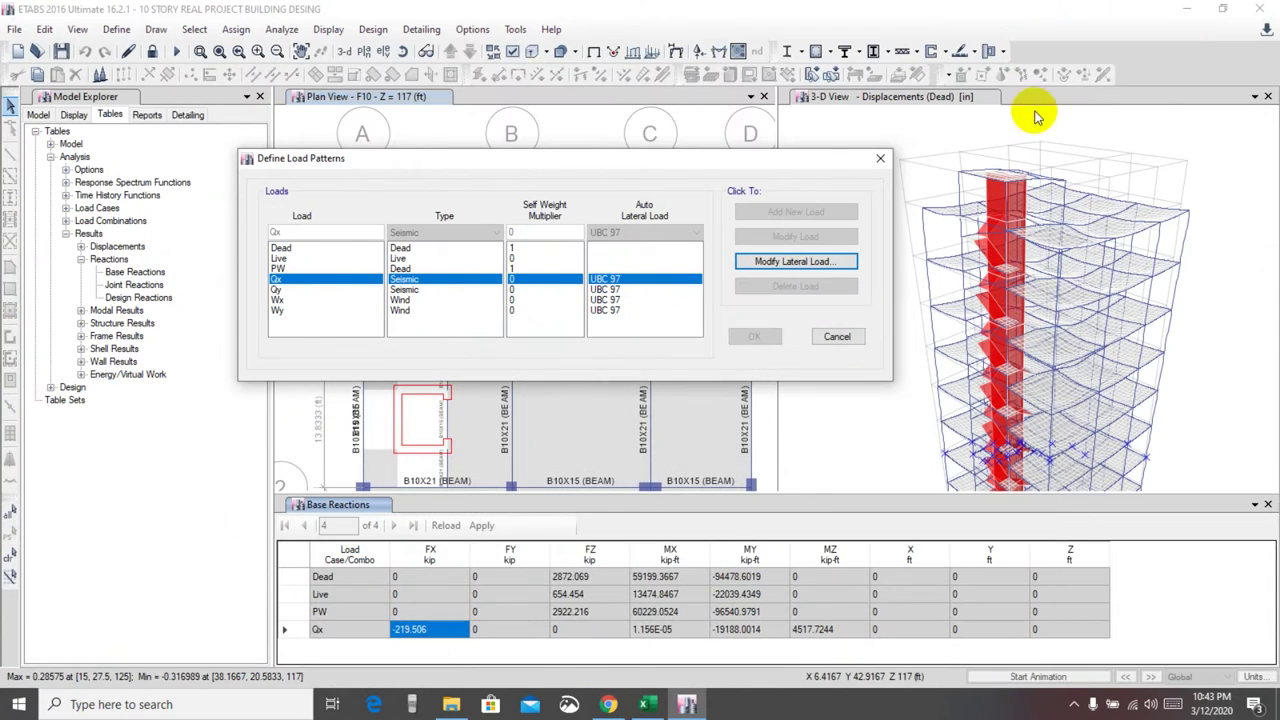
left_click(655, 708)
left_click_drag(951, 663, 498, 635)
scroll(206, 509, "up", 20)
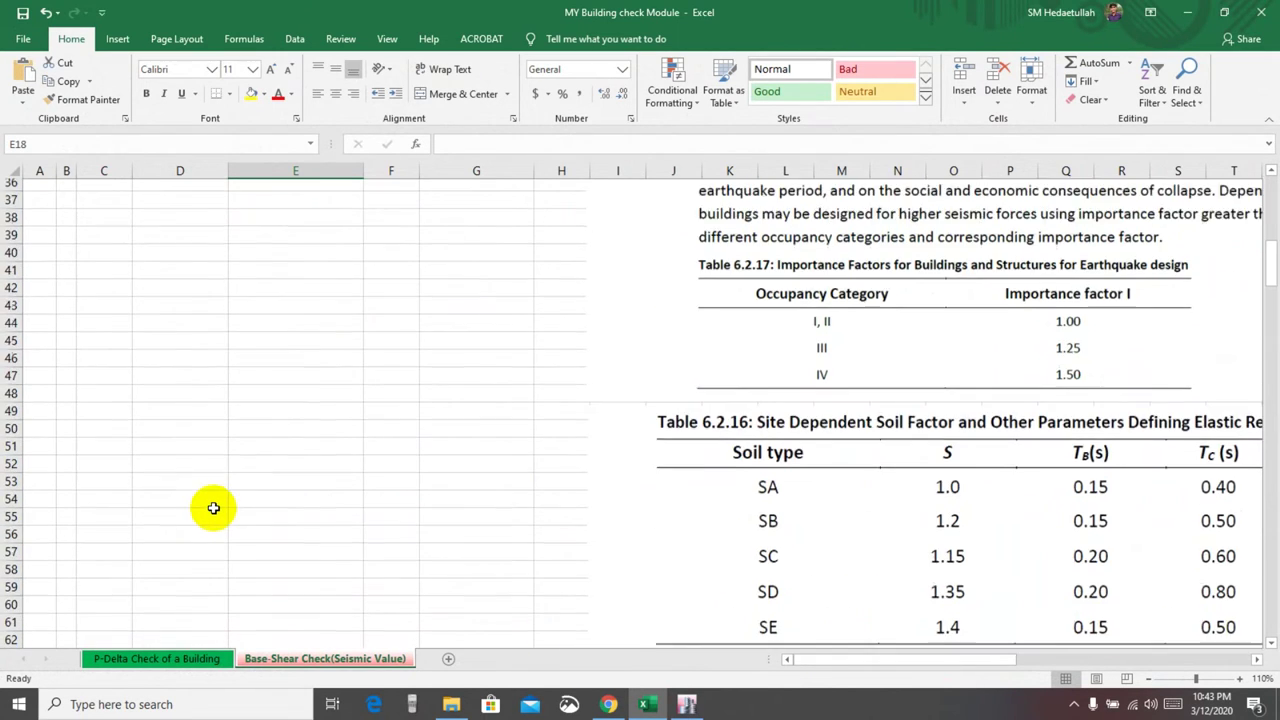
scroll(278, 525, "down", 2)
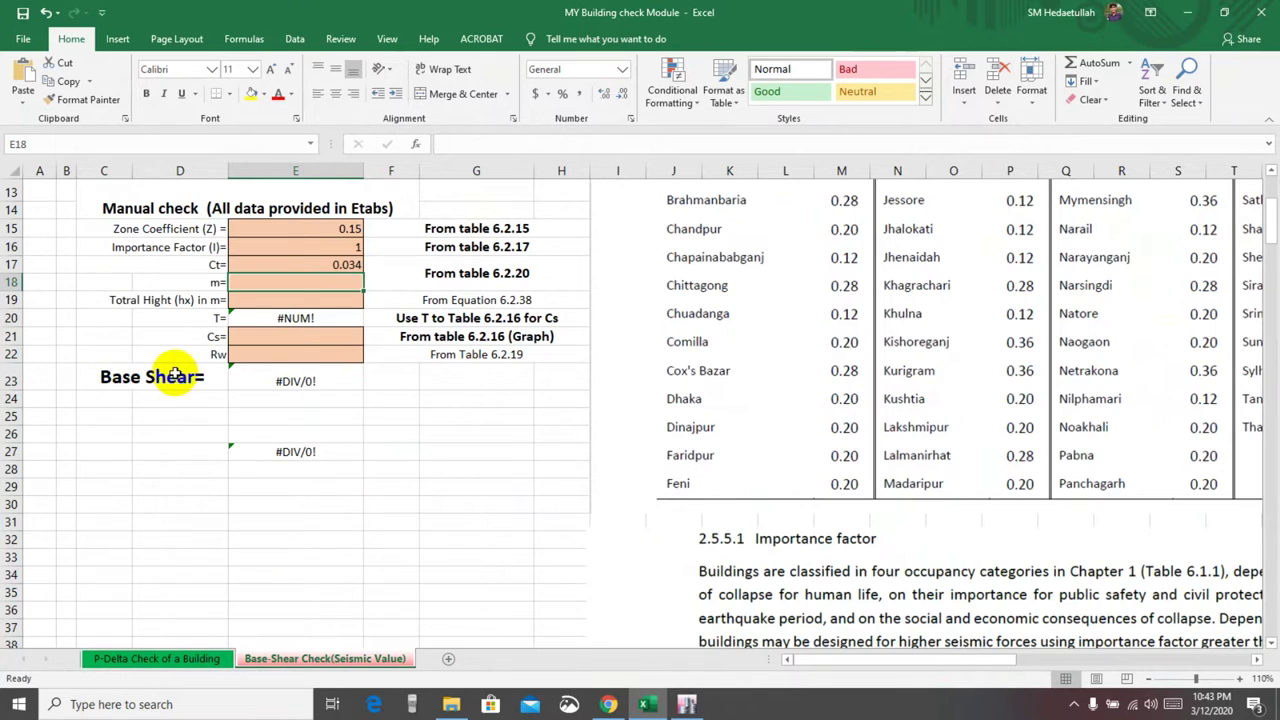
Enter 0.9 as the m value in cell E18 of the Manual check block.
scroll(177, 380, "up", 1)
left_click(286, 443)
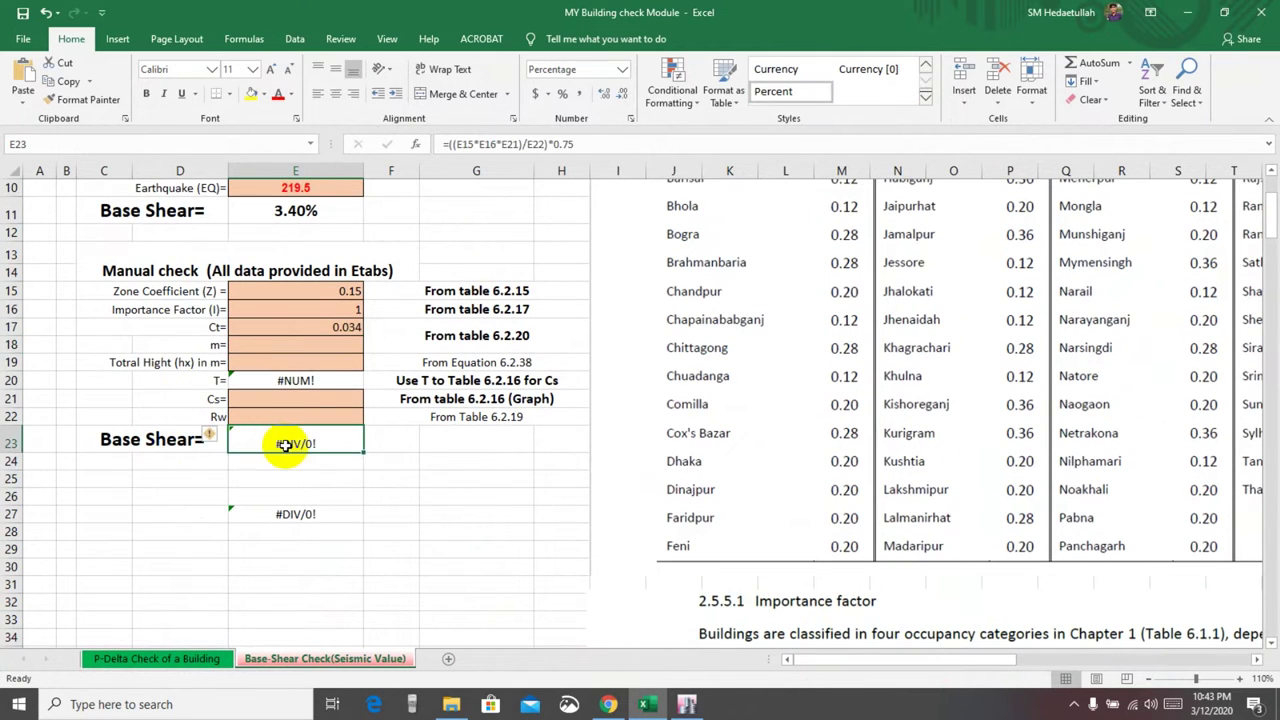
scroll(340, 500, "up", 1)
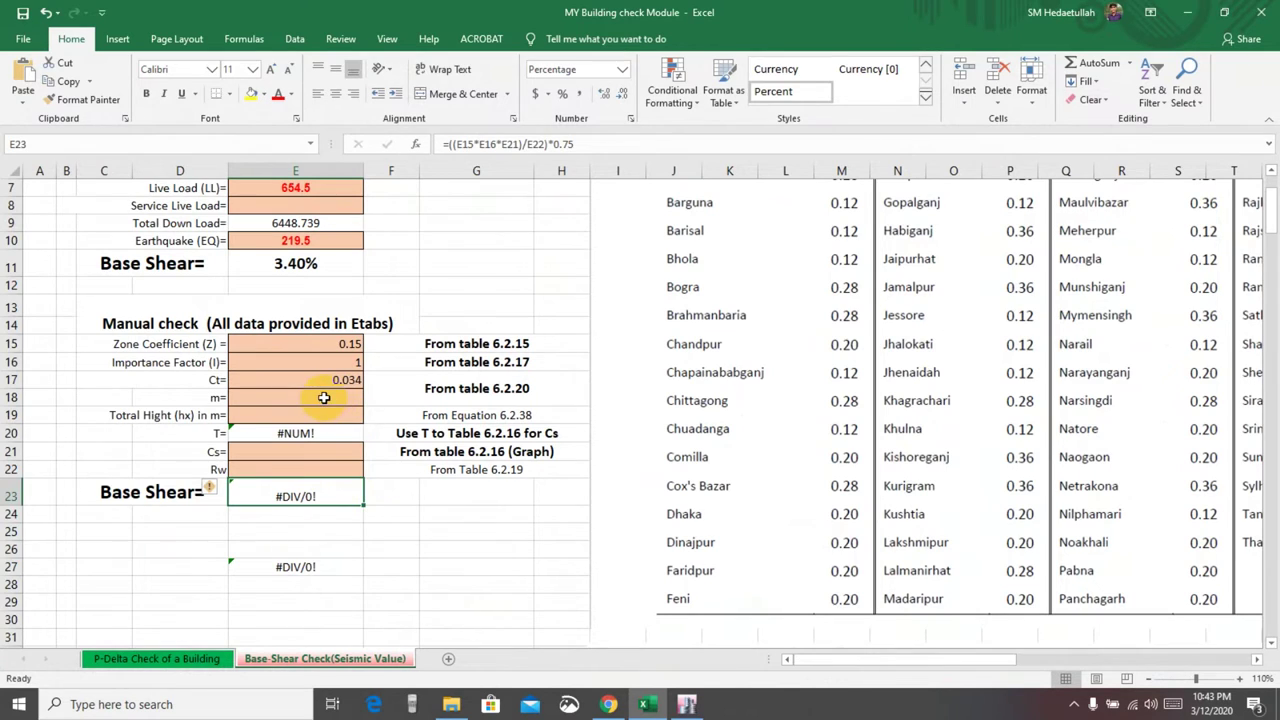
left_click(324, 398)
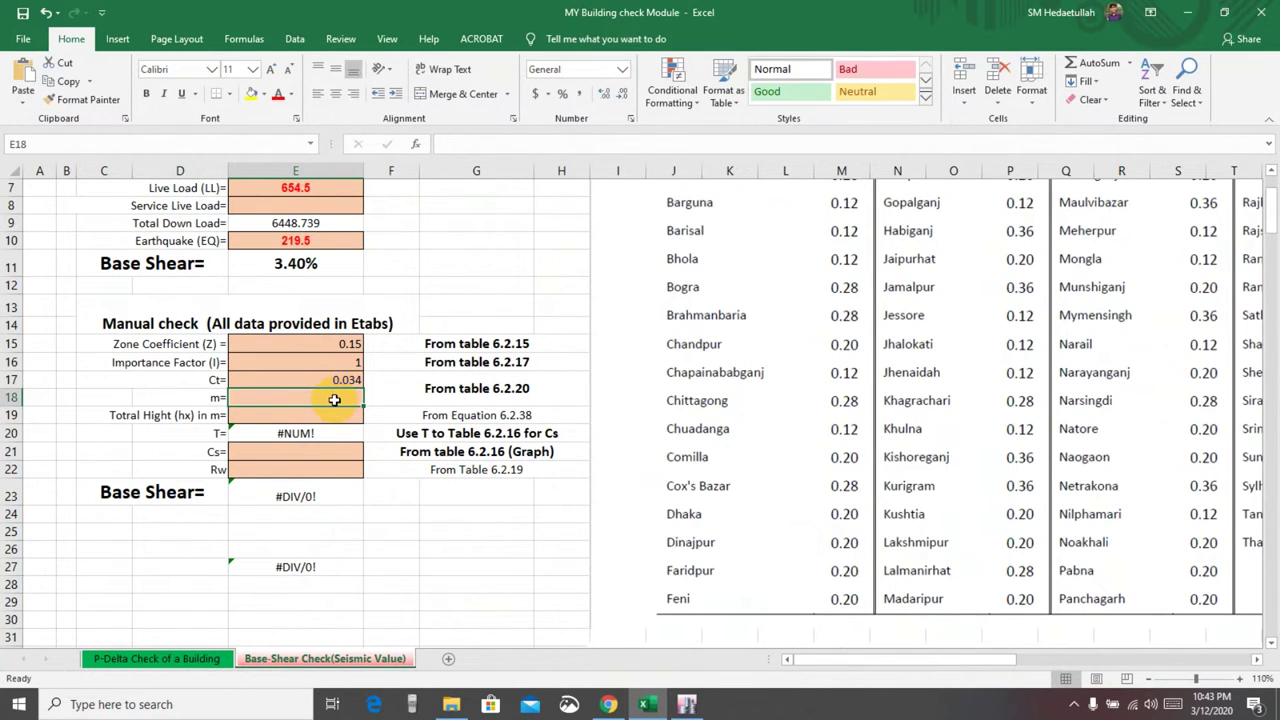
type("0")
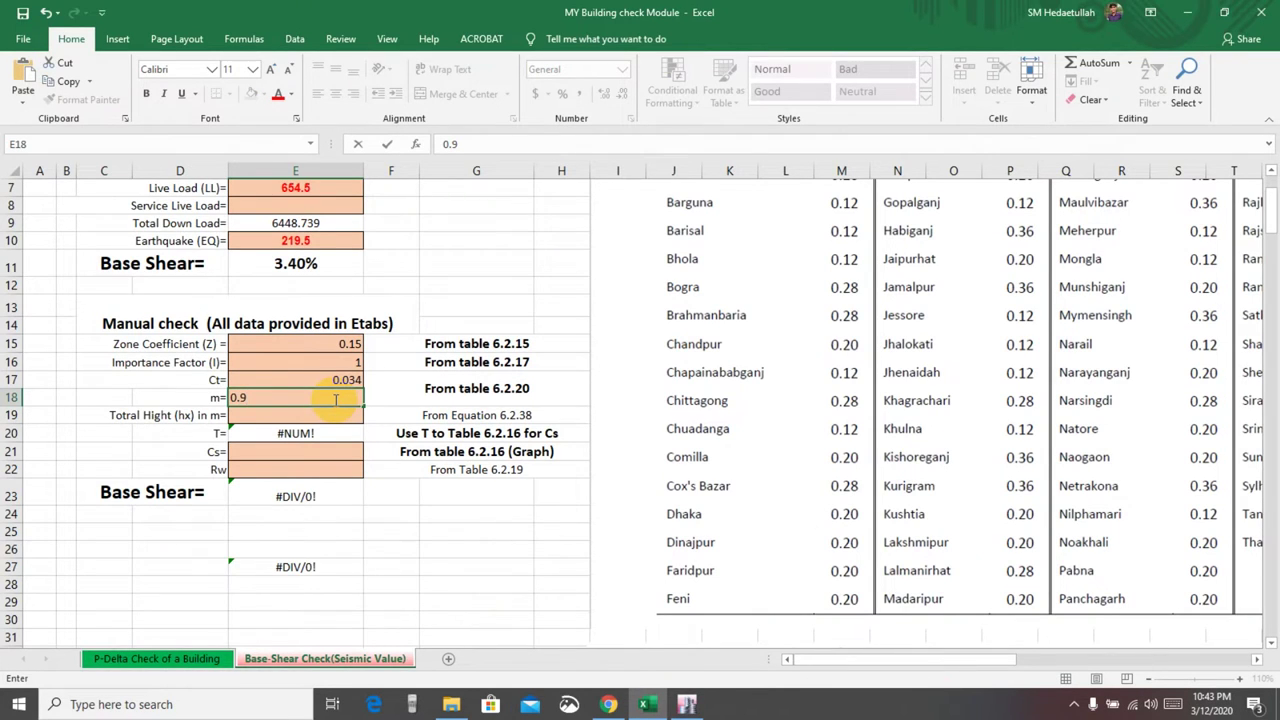
type(".9")
key("Return")
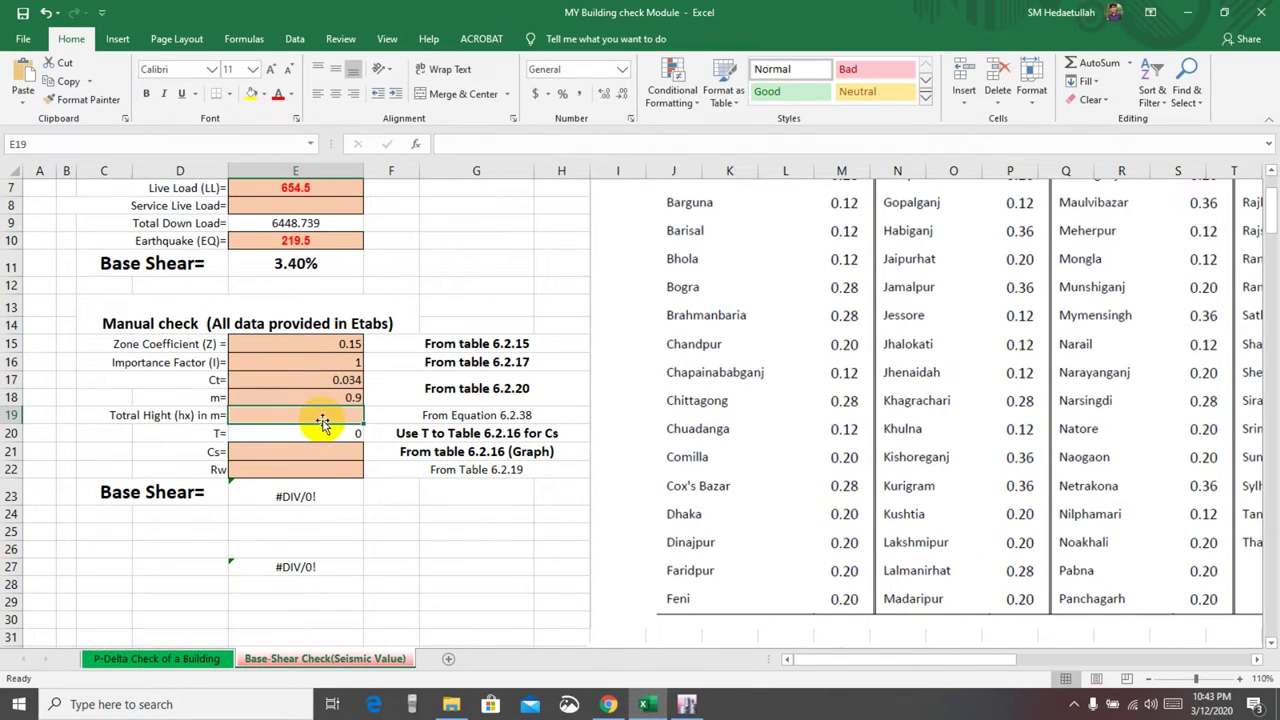
Switch to ETABS, close the load pattern definitions and examine the story data for the building's top elevation.
left_click(305, 426)
left_click(301, 419)
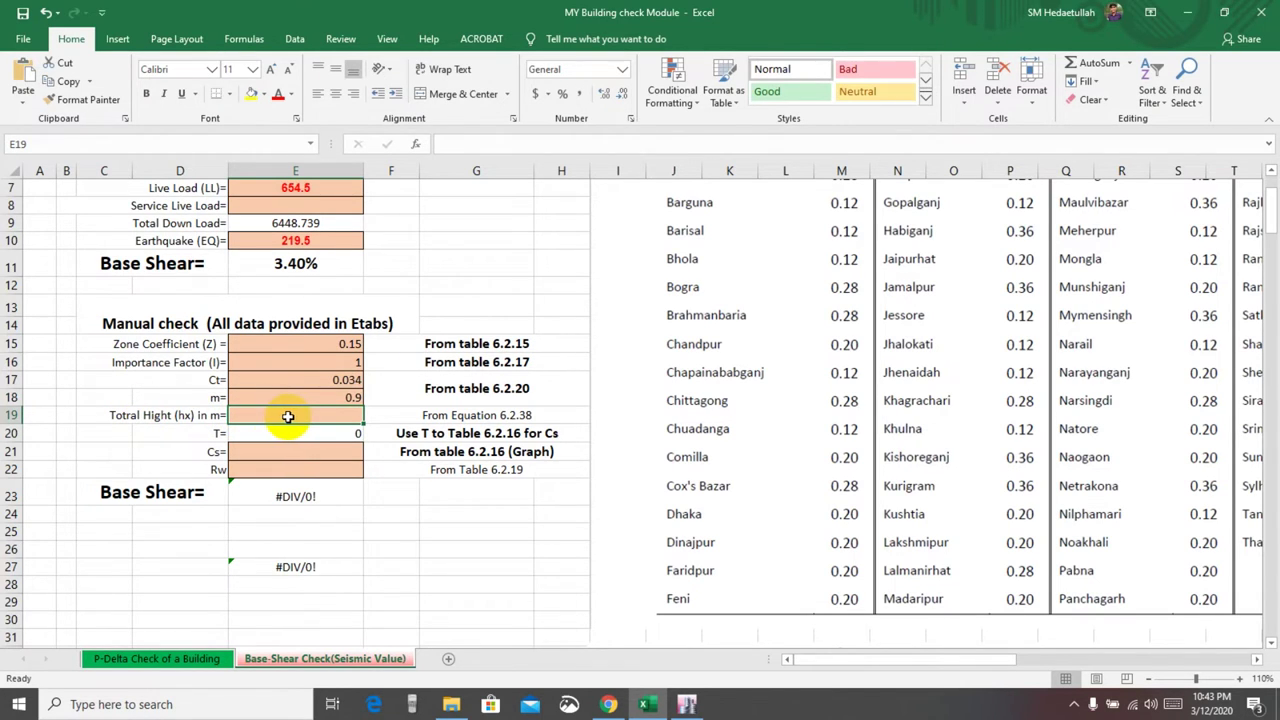
left_click(687, 704)
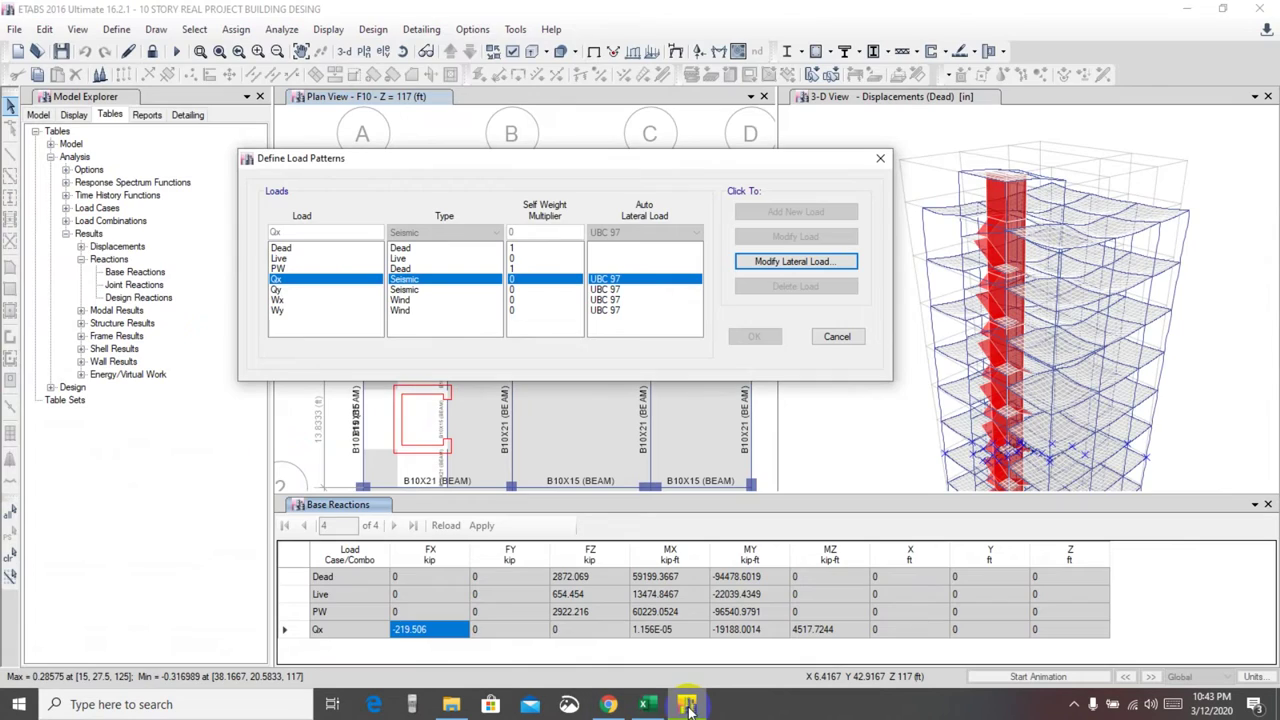
left_click(835, 337)
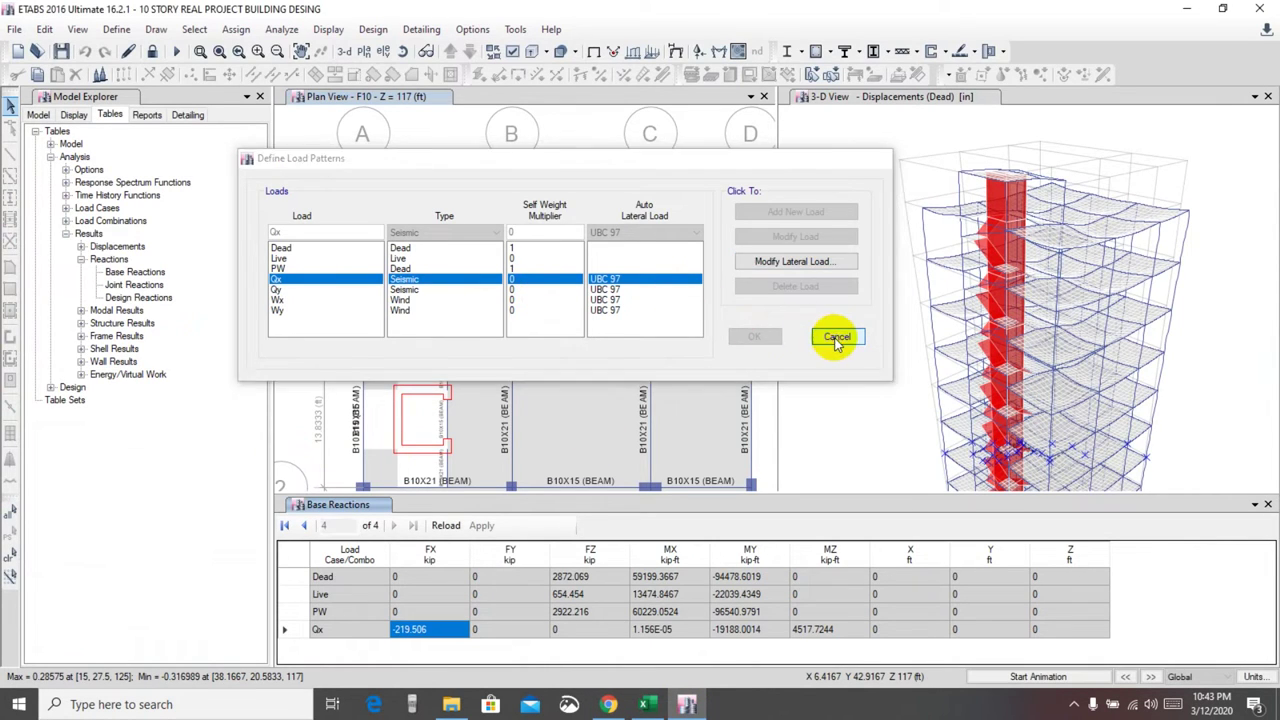
left_click(44, 29)
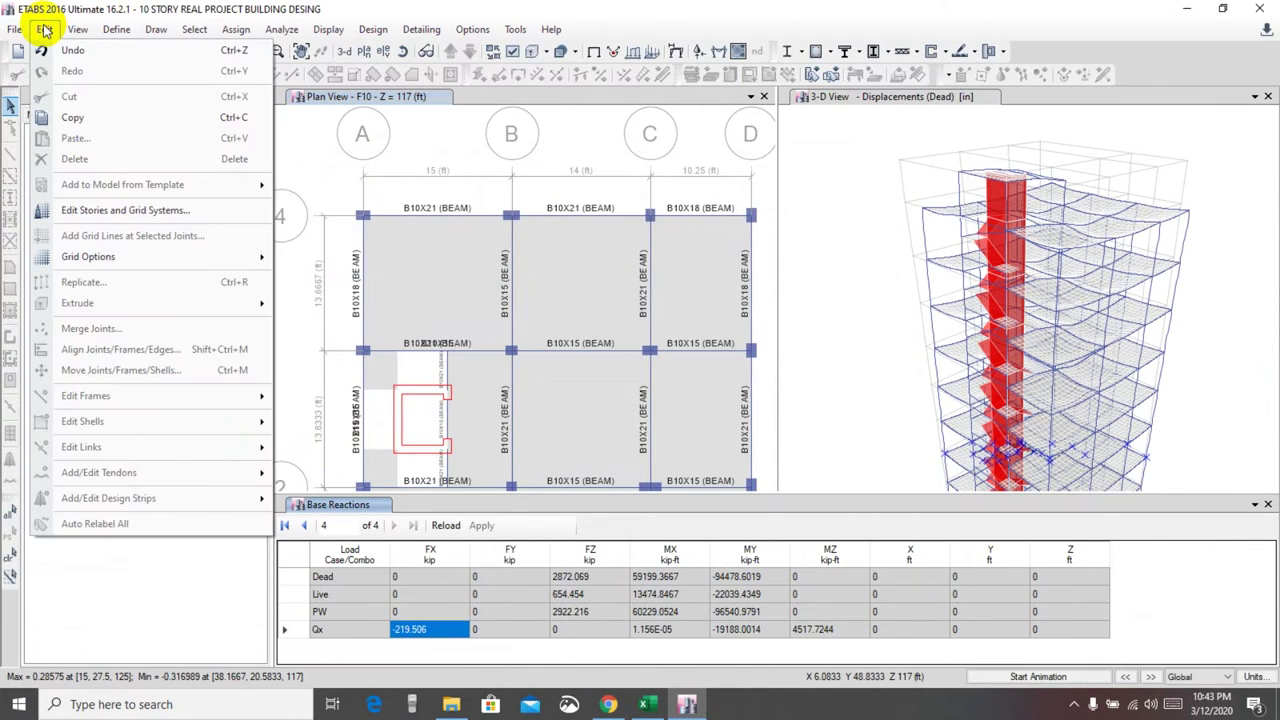
left_click(100, 209)
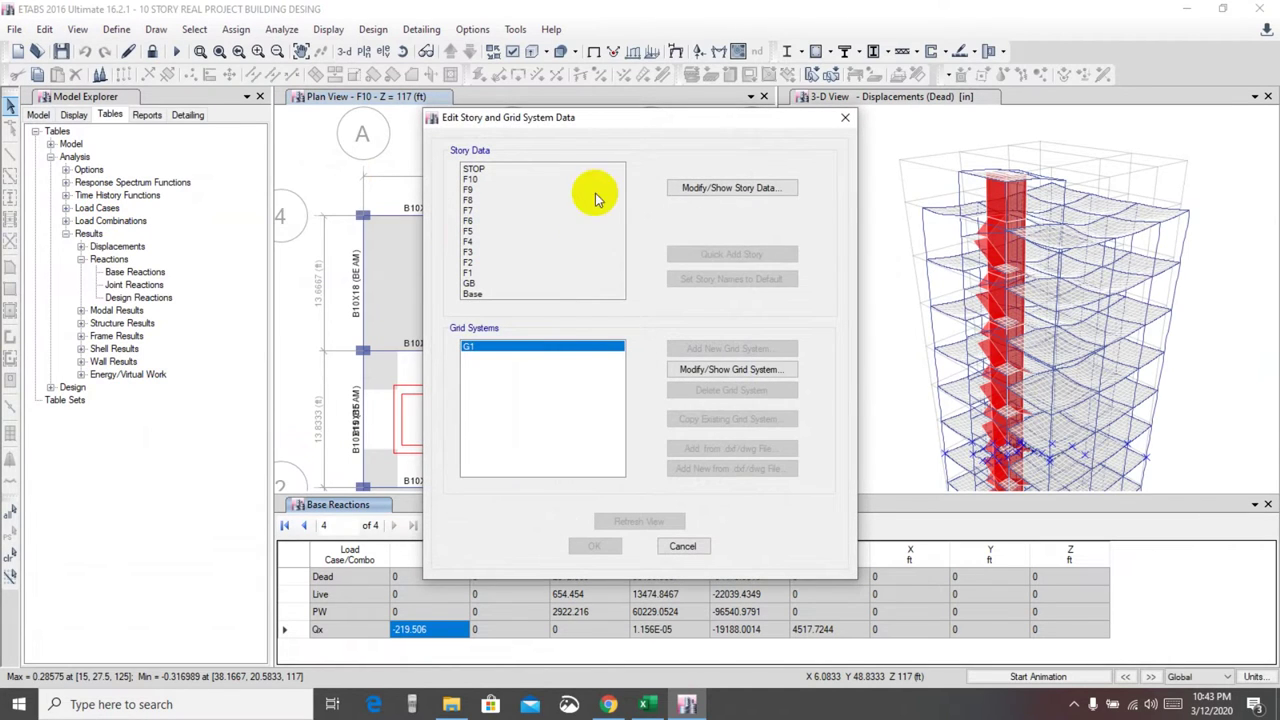
left_click(700, 192)
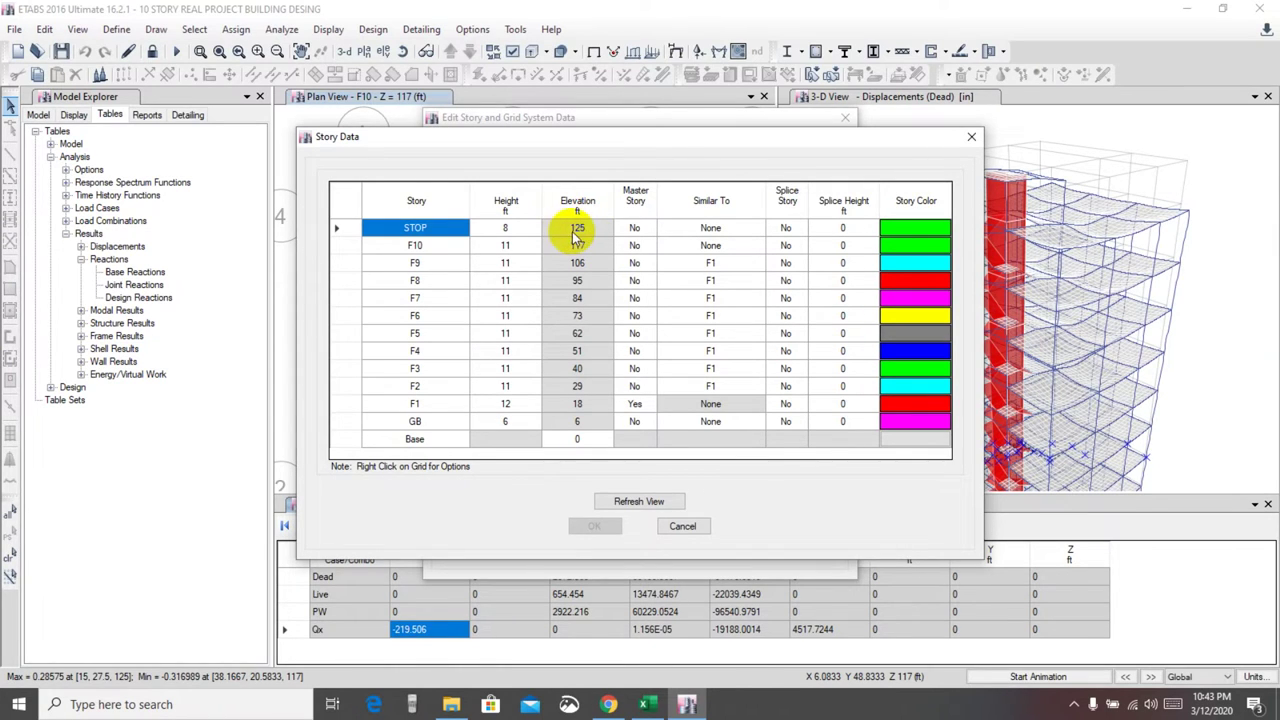
left_click(958, 137)
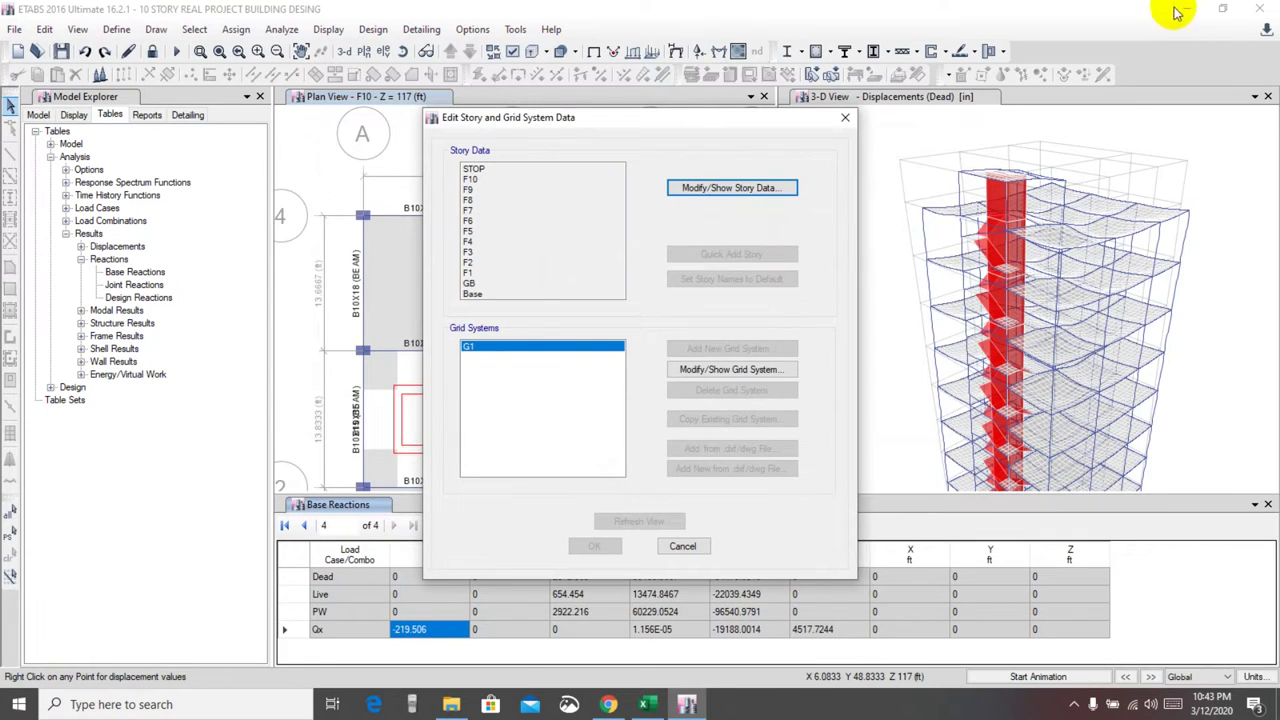
Return to Excel, open the Casio calculator emulator and divide 125 by 3.25 to convert the building height to metres.
left_click(649, 705)
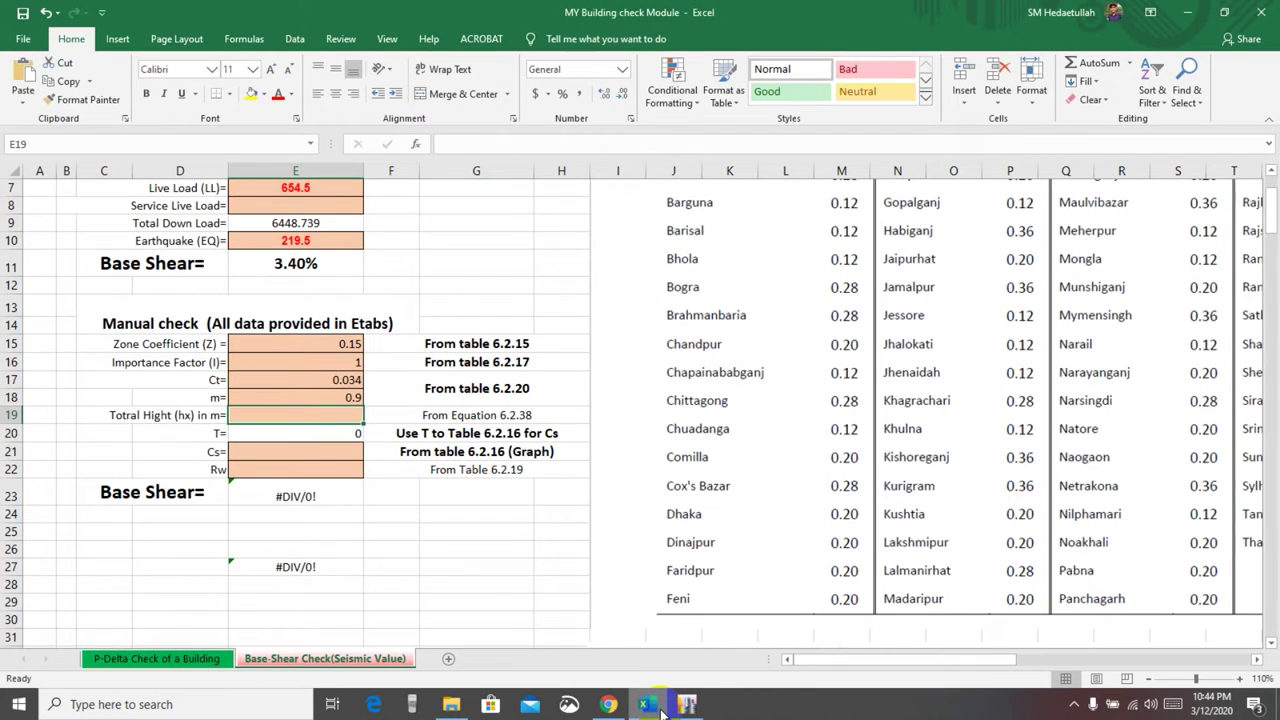
left_click(411, 704)
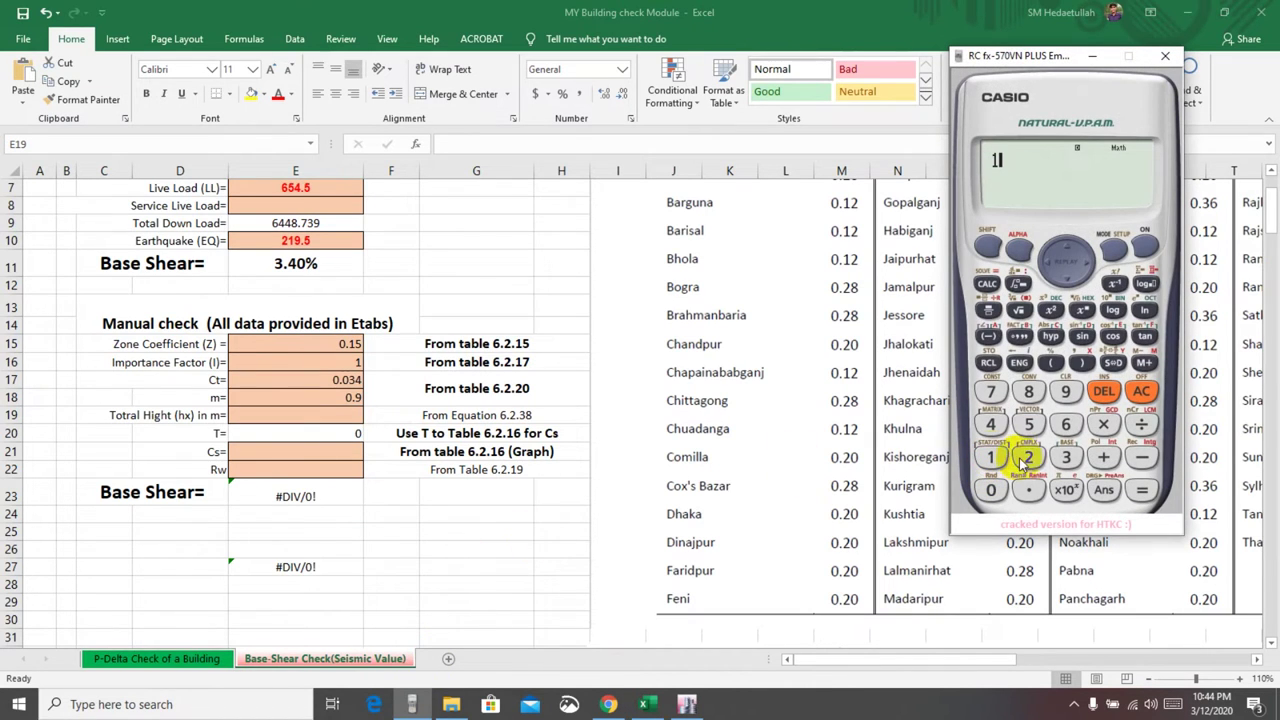
left_click(1141, 424)
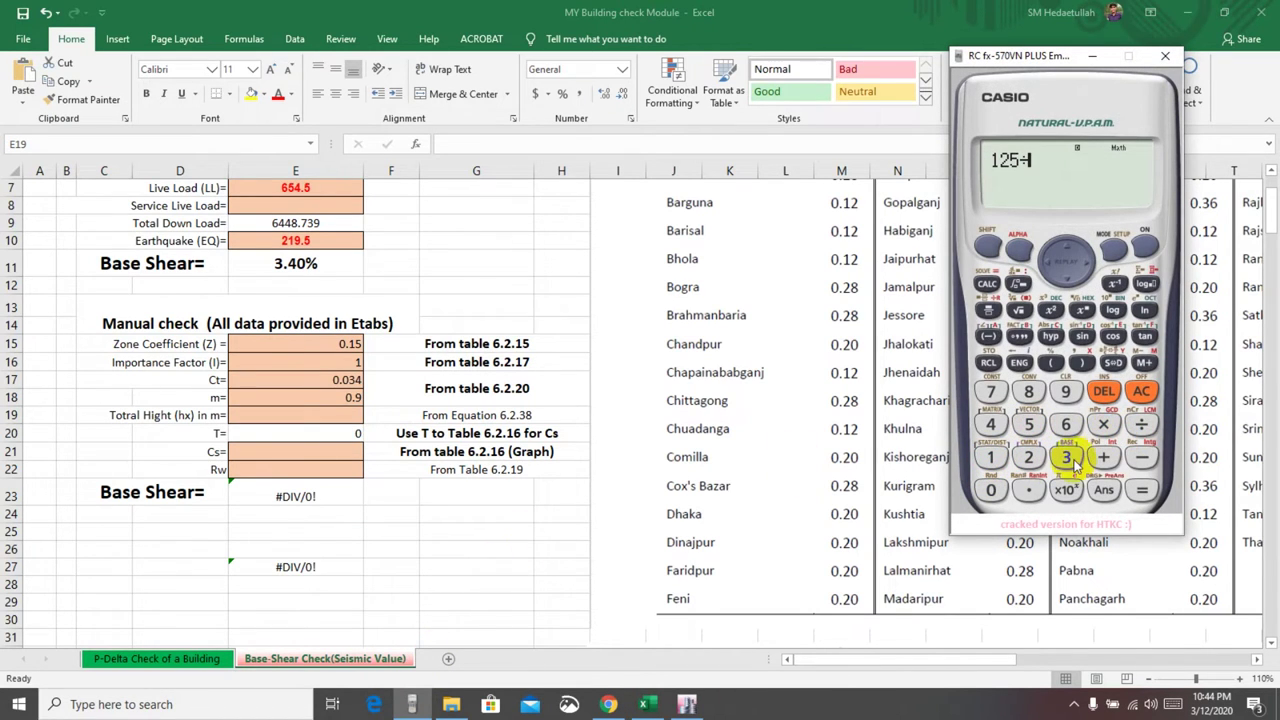
left_click(1029, 458)
left_click(1029, 424)
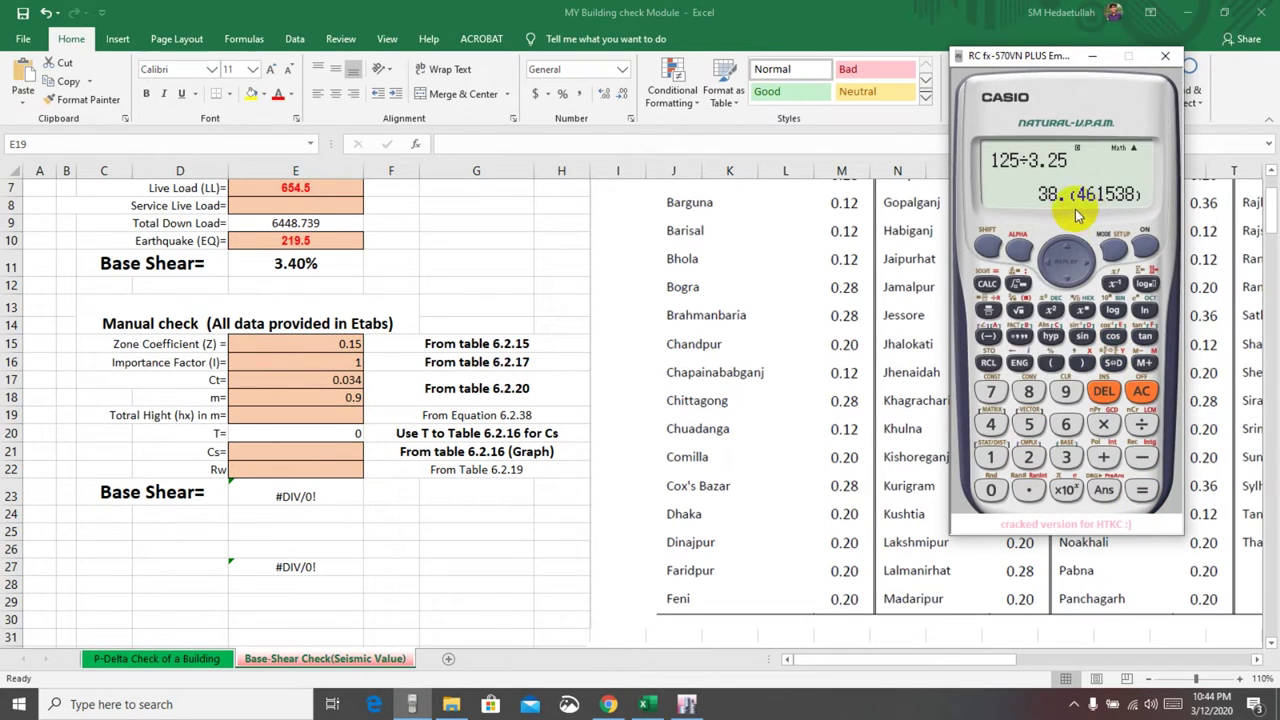
mouse_move(1063, 57)
left_mouse_down()
mouse_move(1069, 40)
mouse_move(1043, 52)
mouse_move(1046, 70)
left_mouse_up()
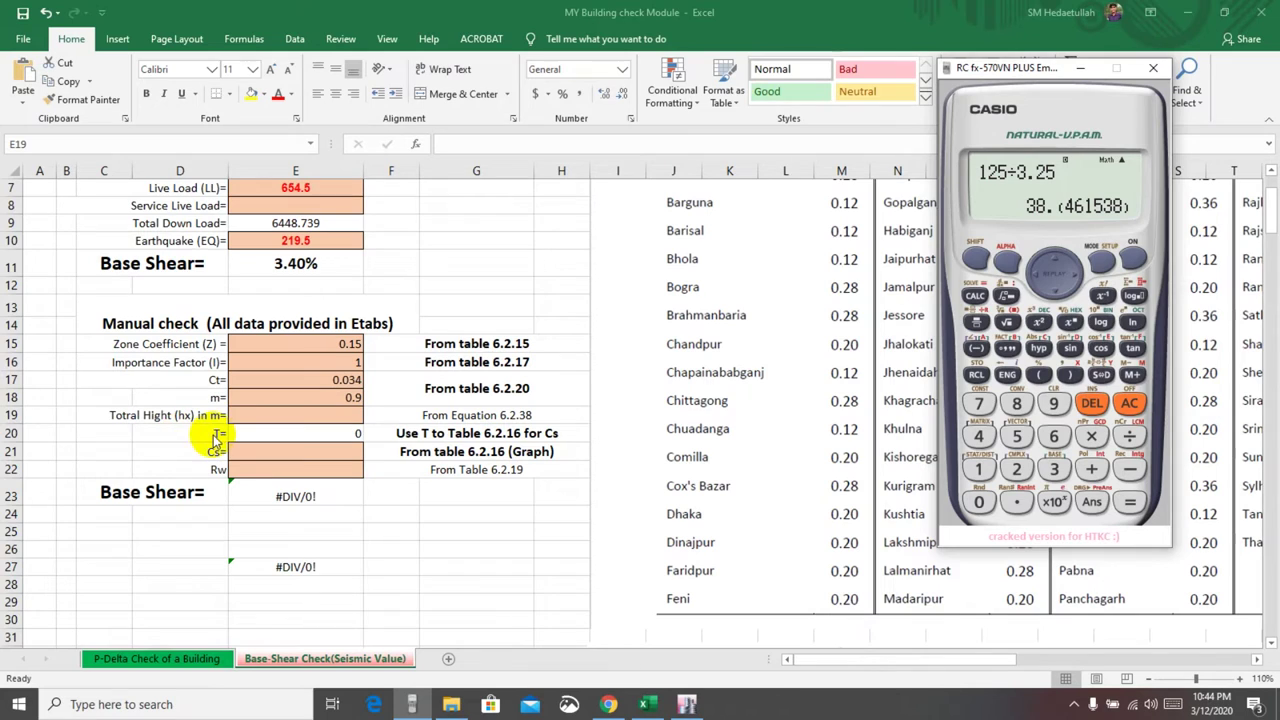
Enter 38 as the total height (hx) in metres in cell E19 of the Manual check block.
left_click(322, 411)
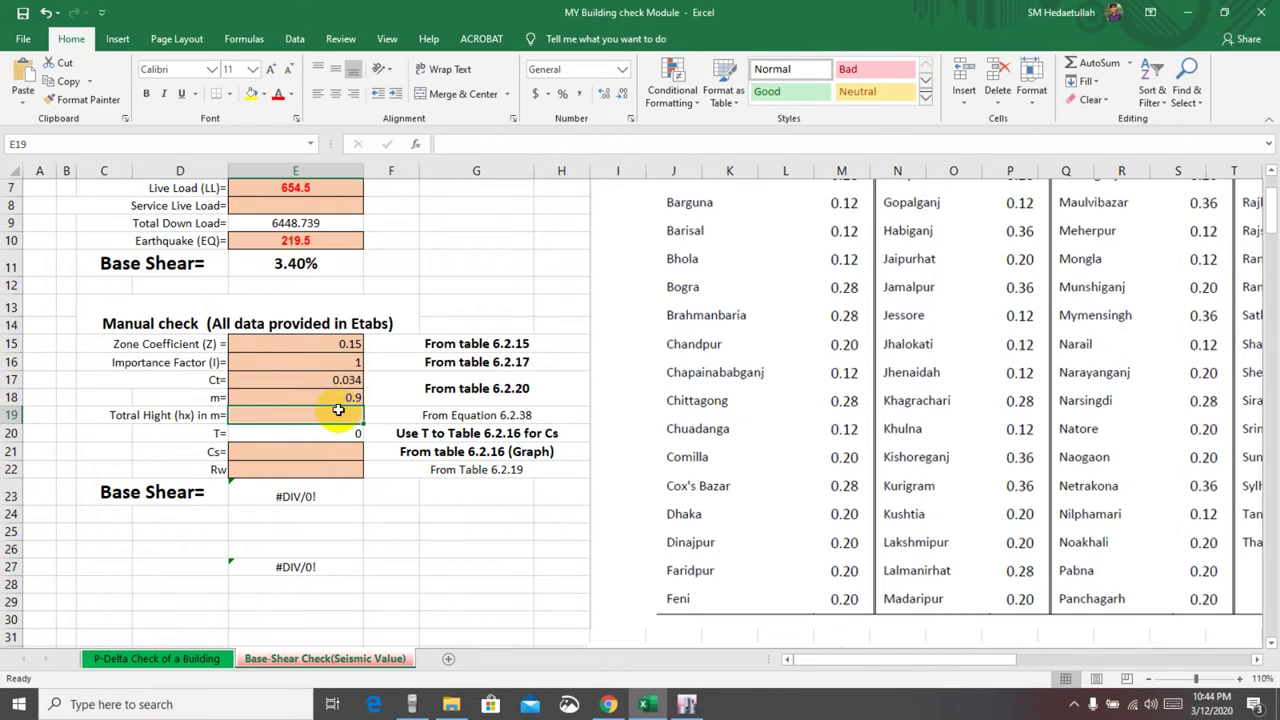
type("38")
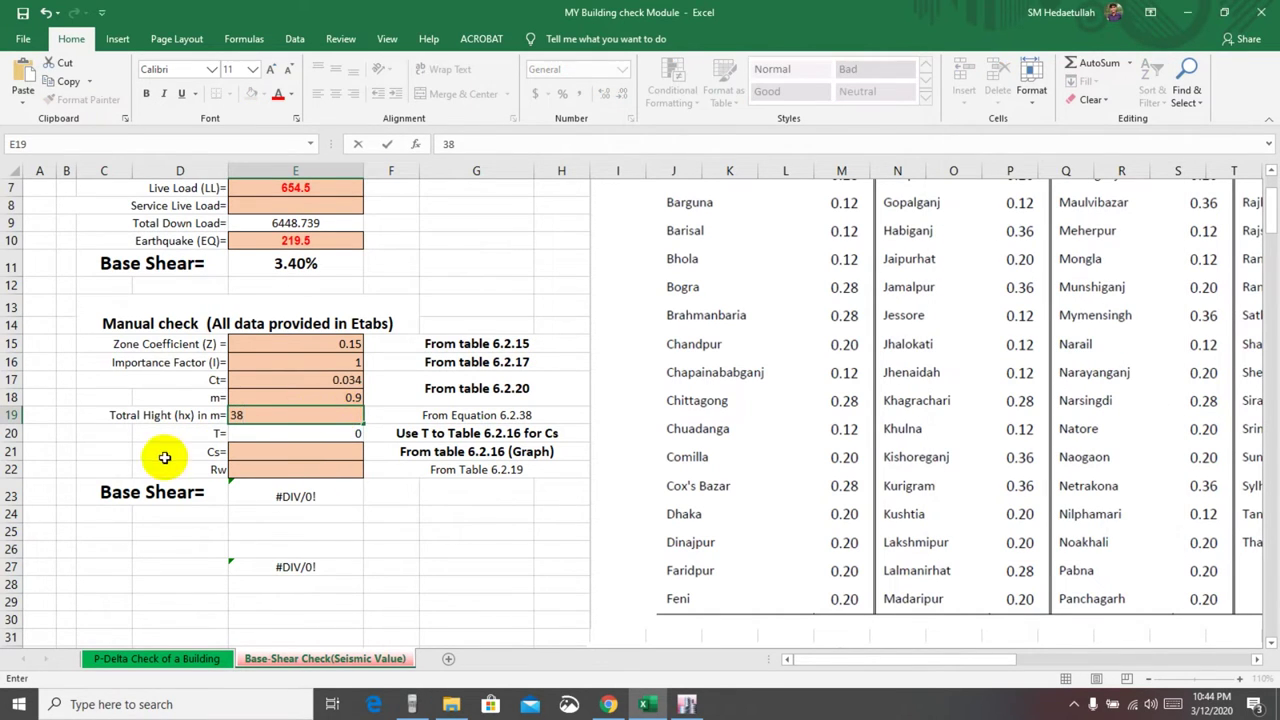
left_click(102, 450)
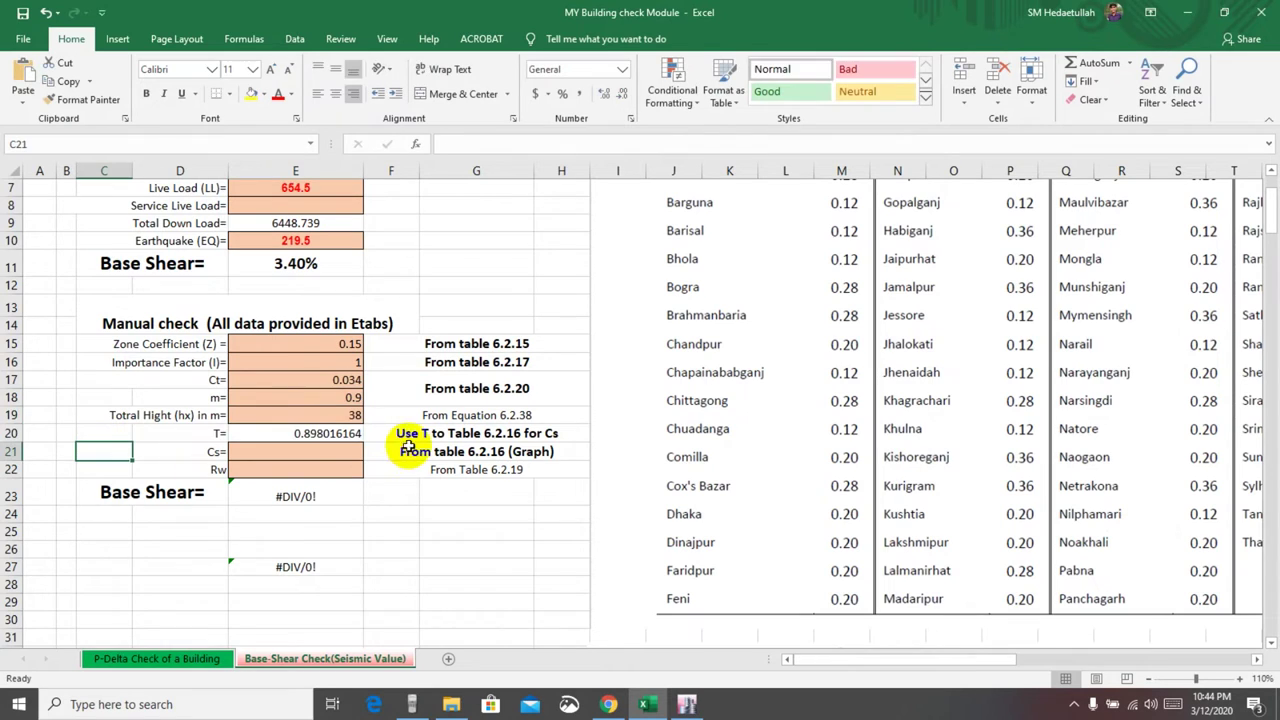
Examine the period T formula in E20 and the site classification table and Cs-versus-period graph, and return to the Manual check block.
left_click(290, 435)
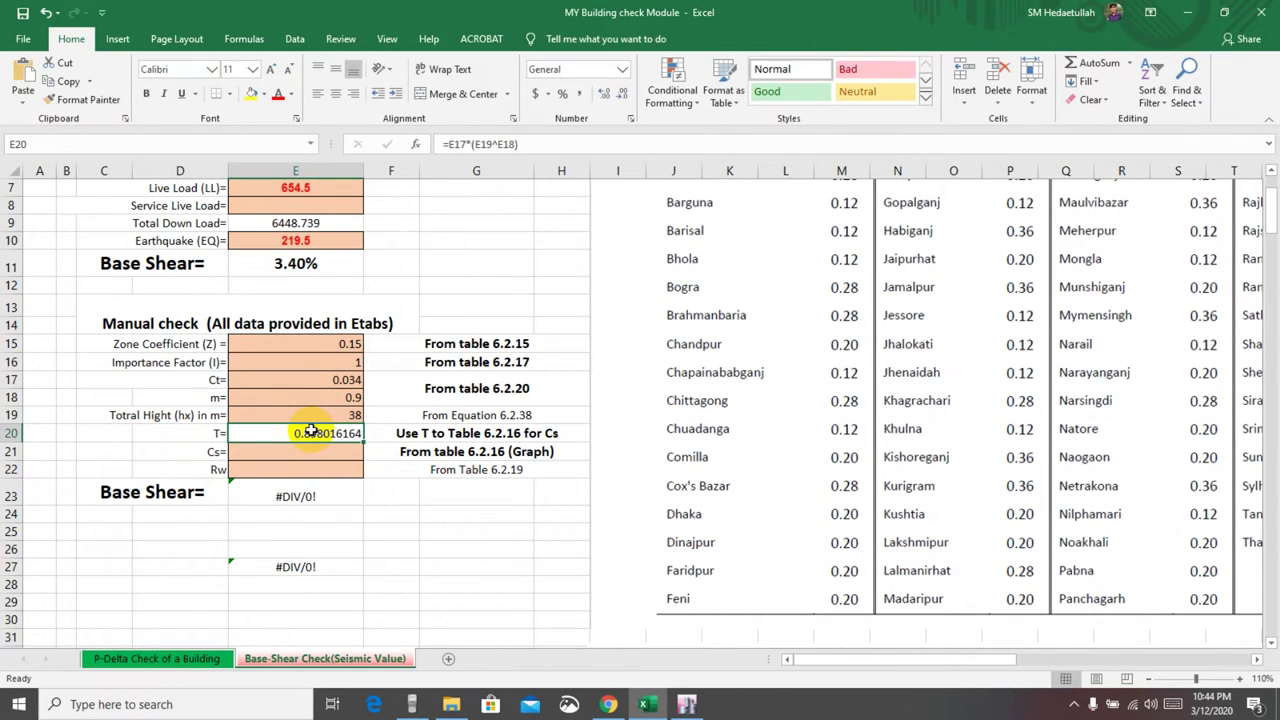
left_click(302, 455)
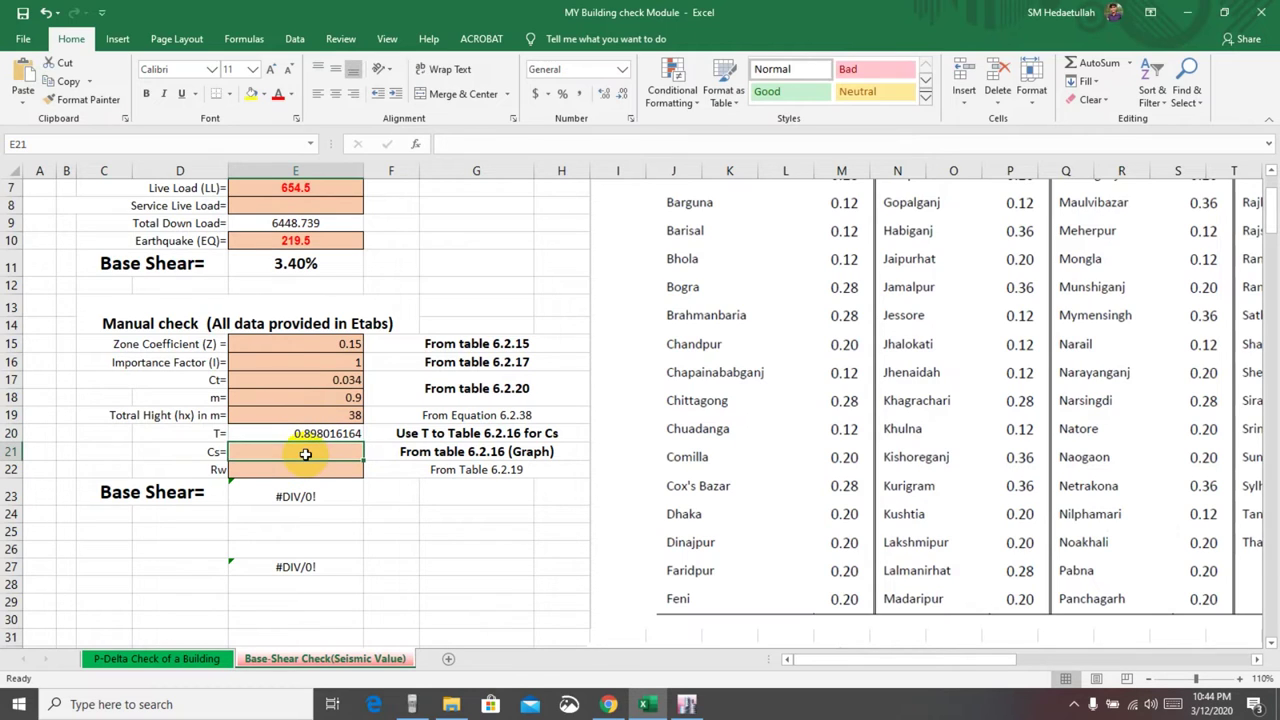
left_click(296, 433)
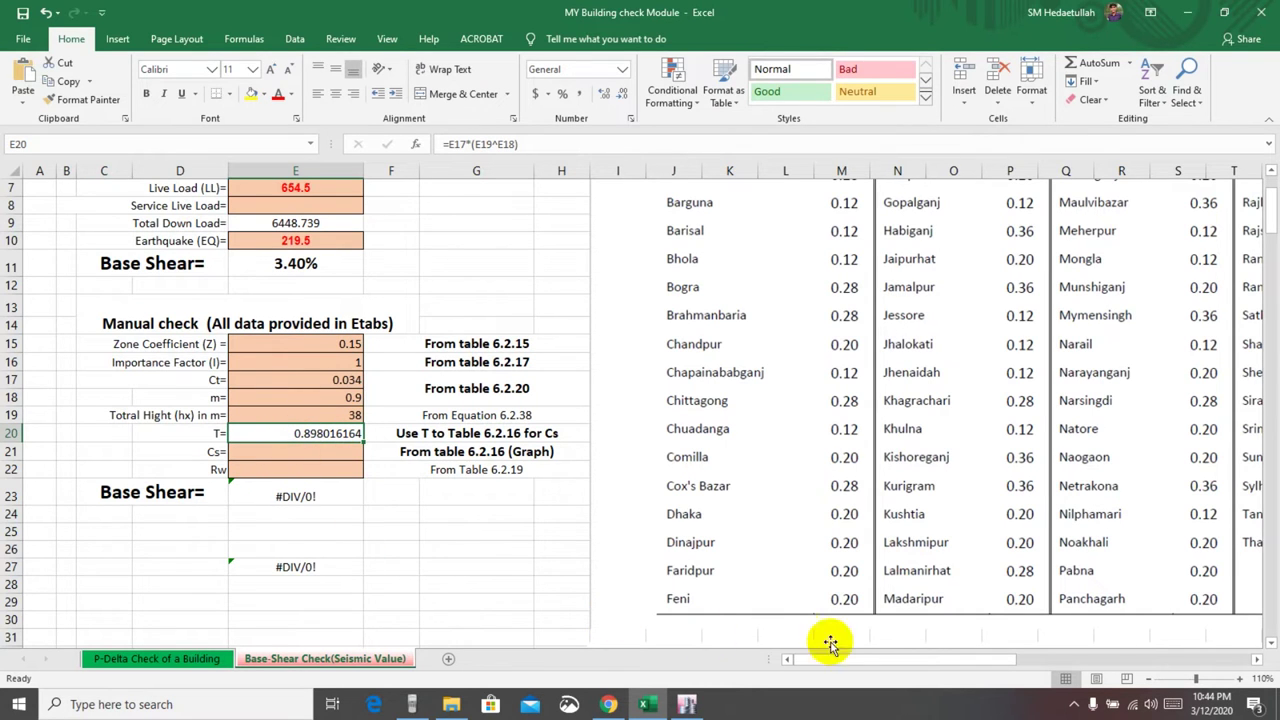
left_click_drag(888, 663, 1075, 645)
scroll(820, 510, "down", 20)
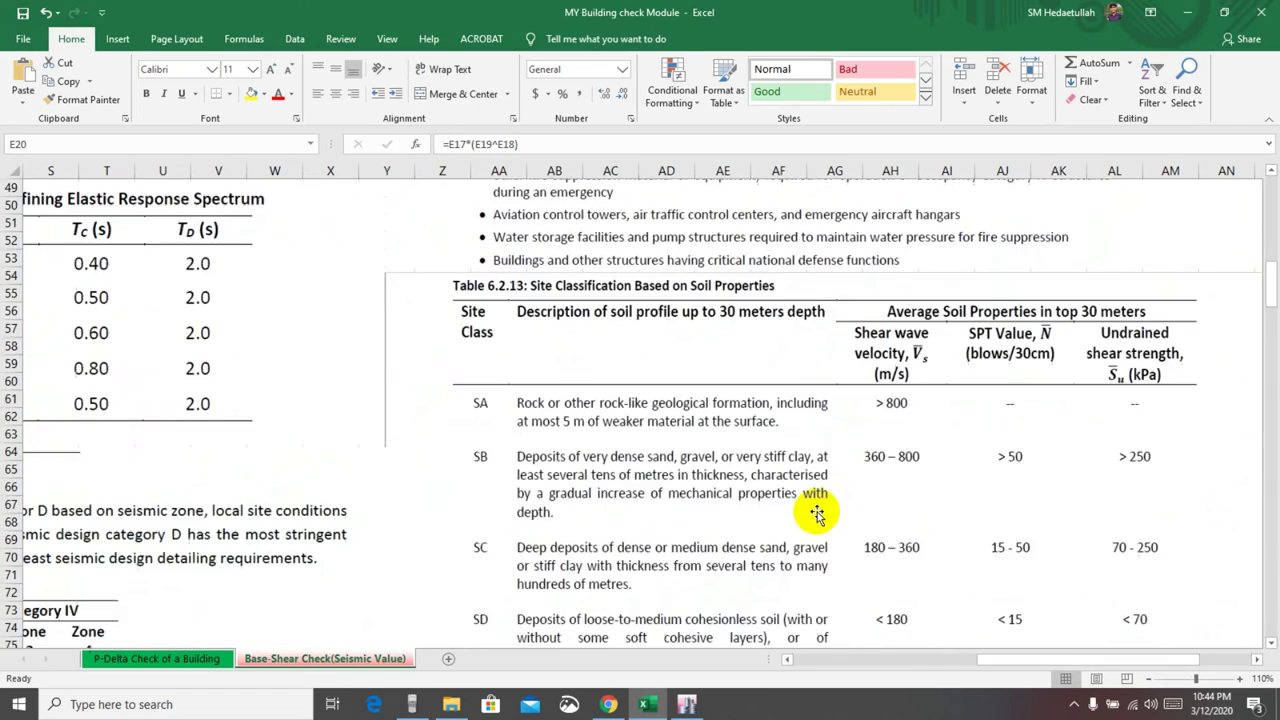
scroll(823, 510, "down", 8)
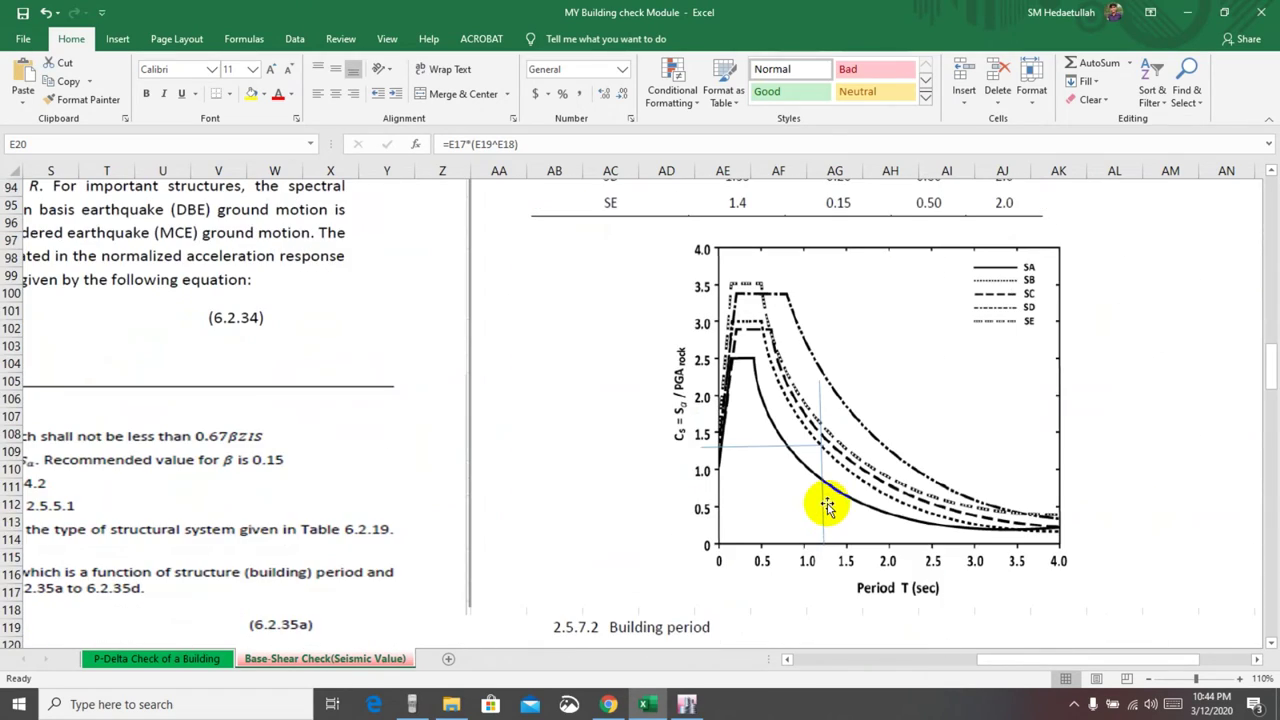
scroll(826, 507, "down", 1)
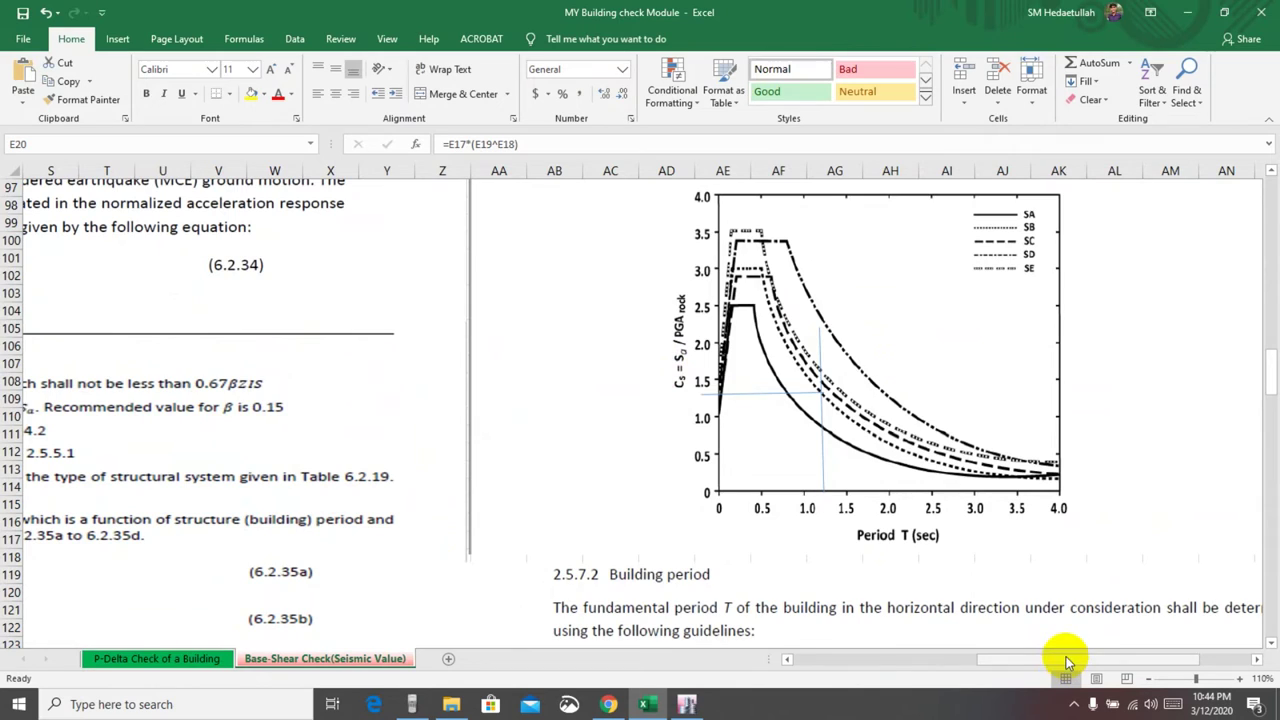
left_click_drag(1070, 665, 851, 663)
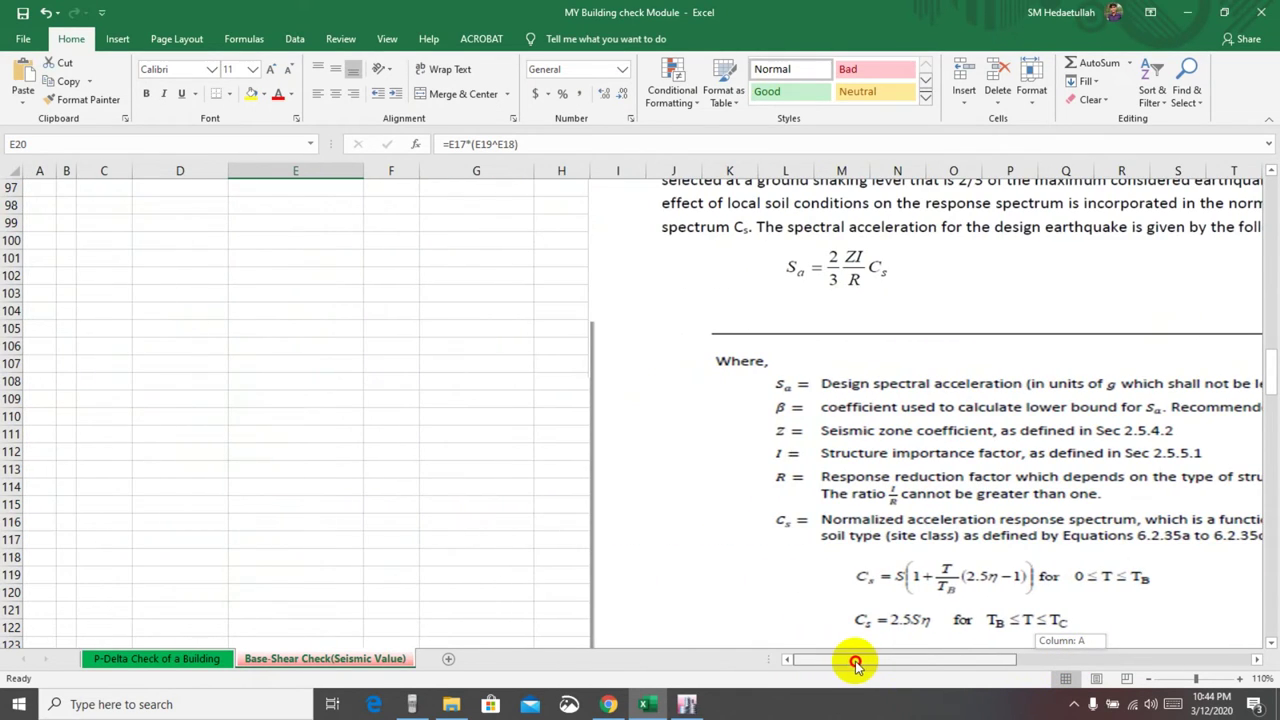
scroll(163, 455, "up", 20)
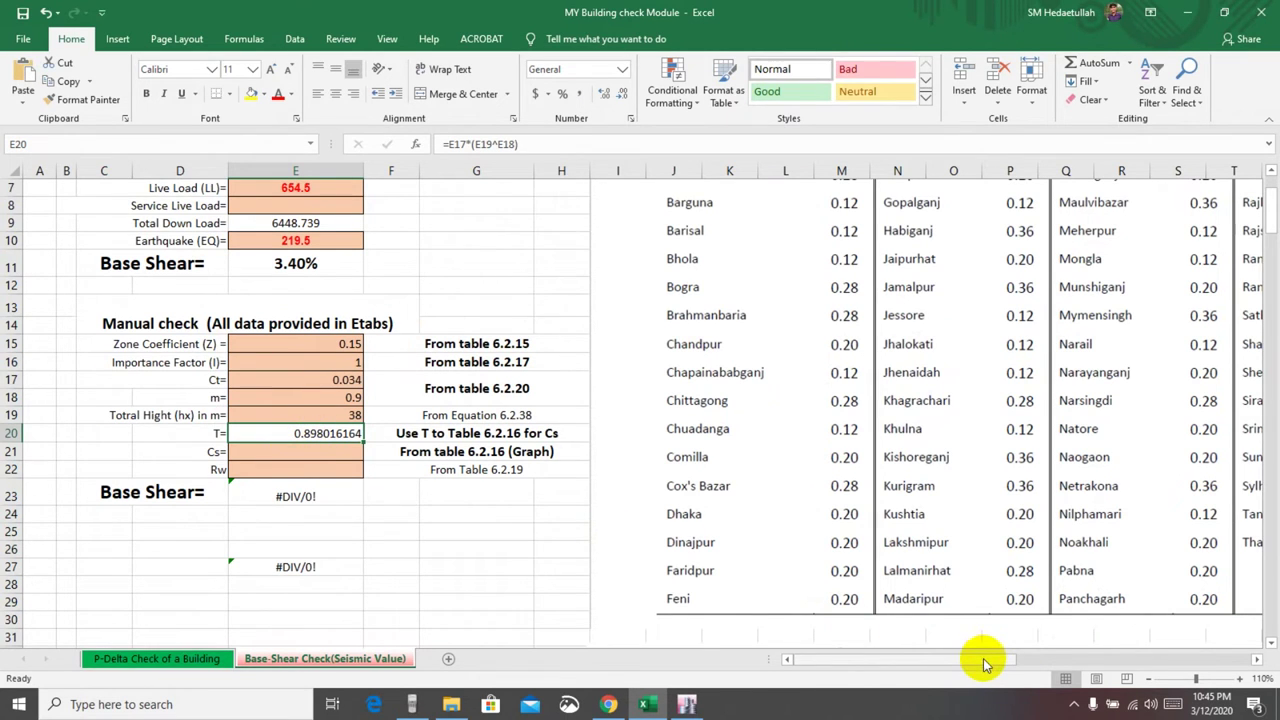
Move the guide lines on the Cs-versus-period graph to a period of about 0.9 s and a Cs of about 1.7.
left_click_drag(985, 662, 1066, 609)
scroll(1030, 580, "down", 12)
scroll(1000, 552, "down", 2)
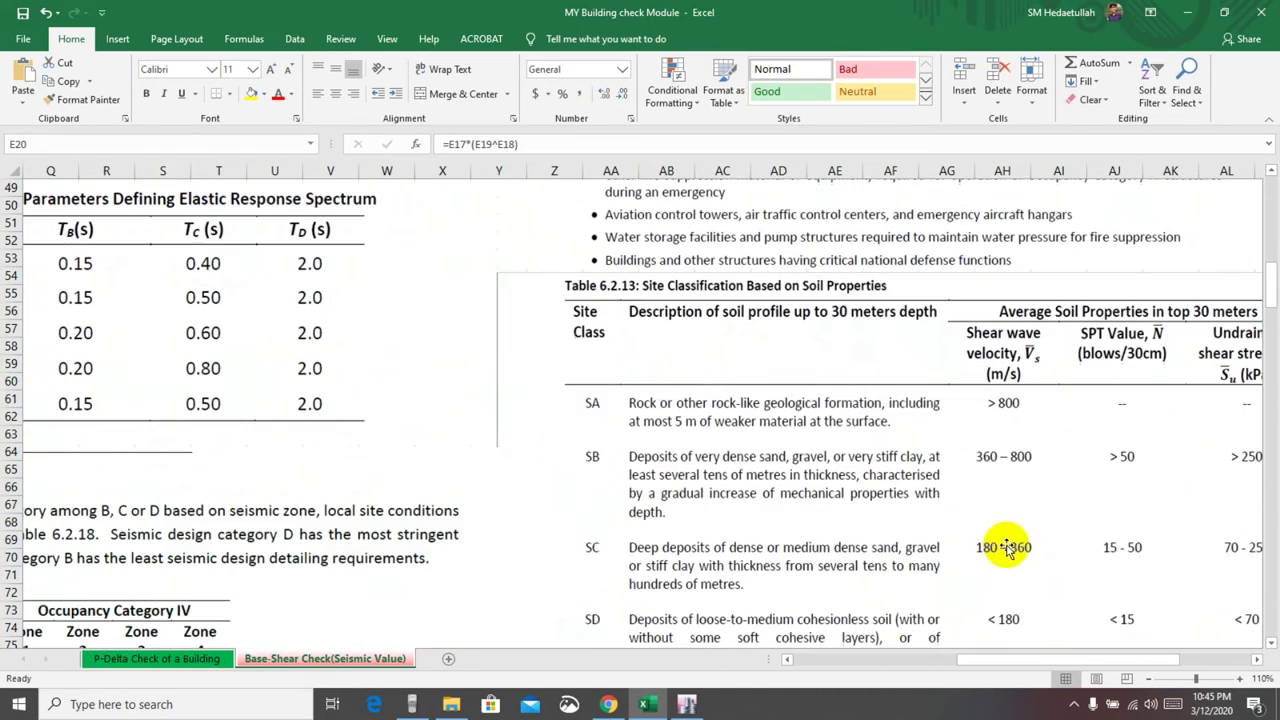
left_click_drag(1034, 663, 1068, 666)
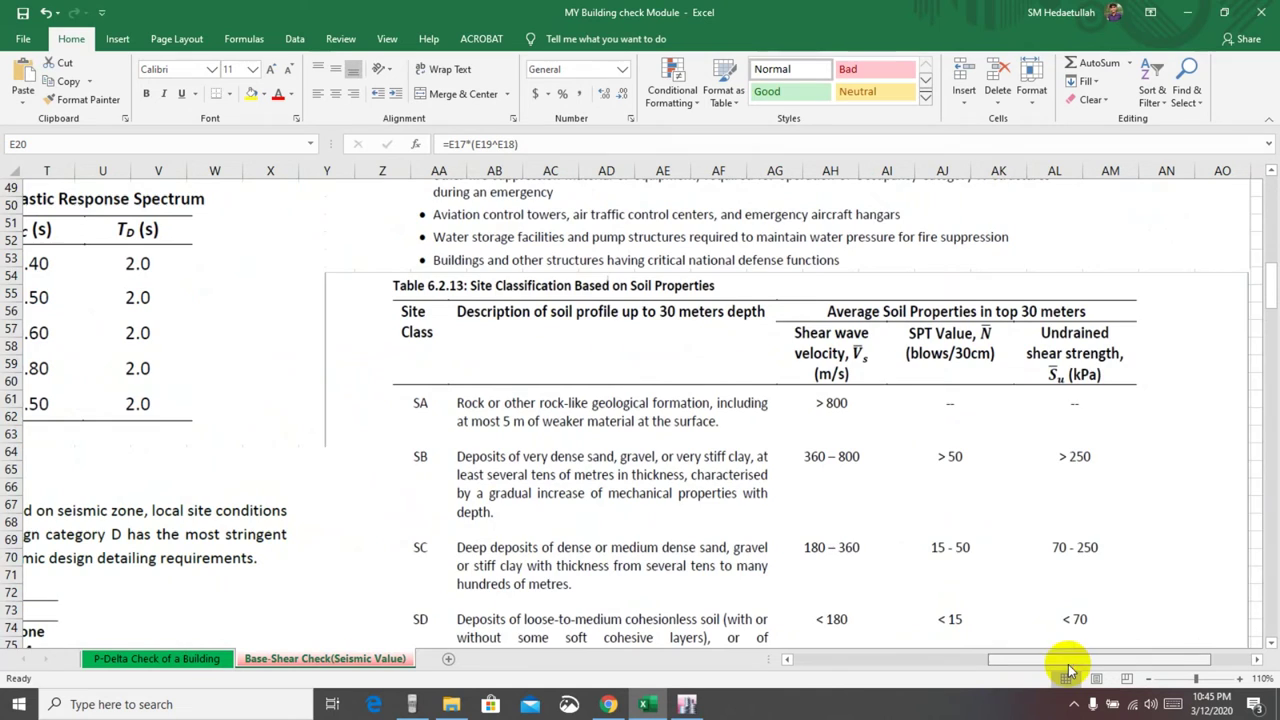
scroll(777, 466, "down", 16)
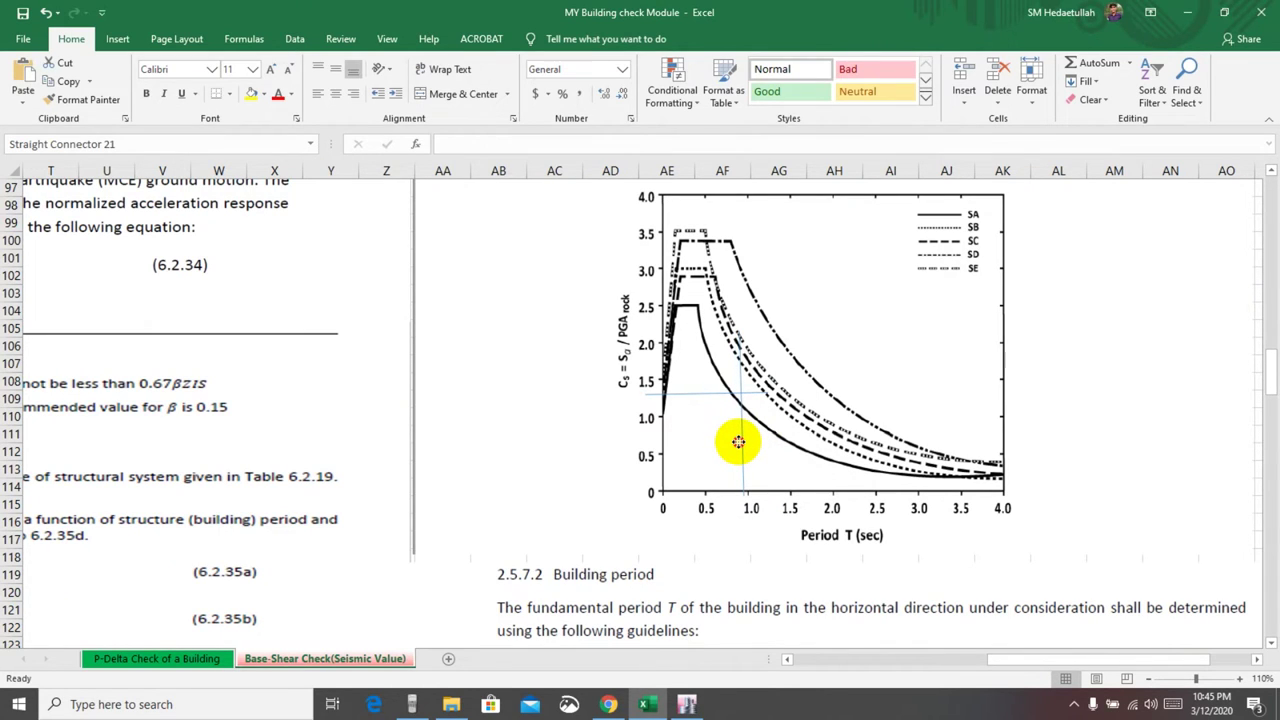
left_click(740, 442)
left_click_drag(718, 393, 719, 379)
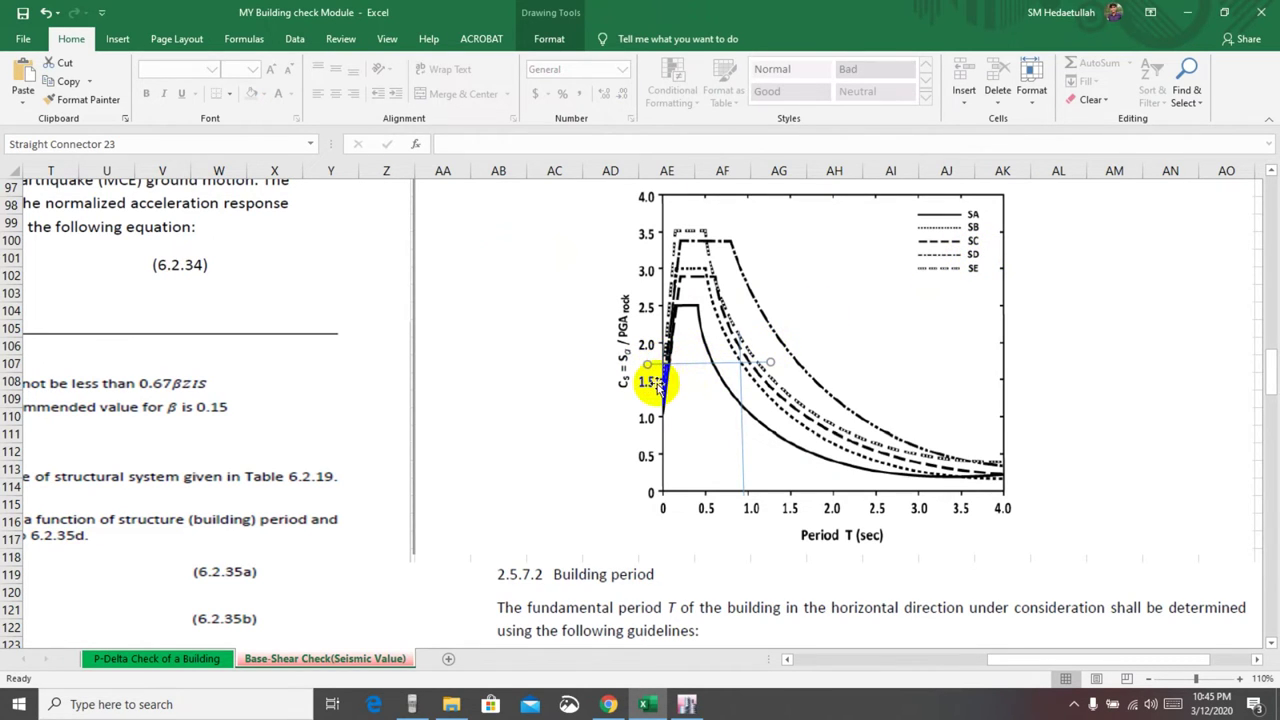
Return to the Manual check block and enter 1.75 as the Cs value in cell E21.
left_click_drag(1039, 663, 728, 666)
scroll(423, 541, "up", 20)
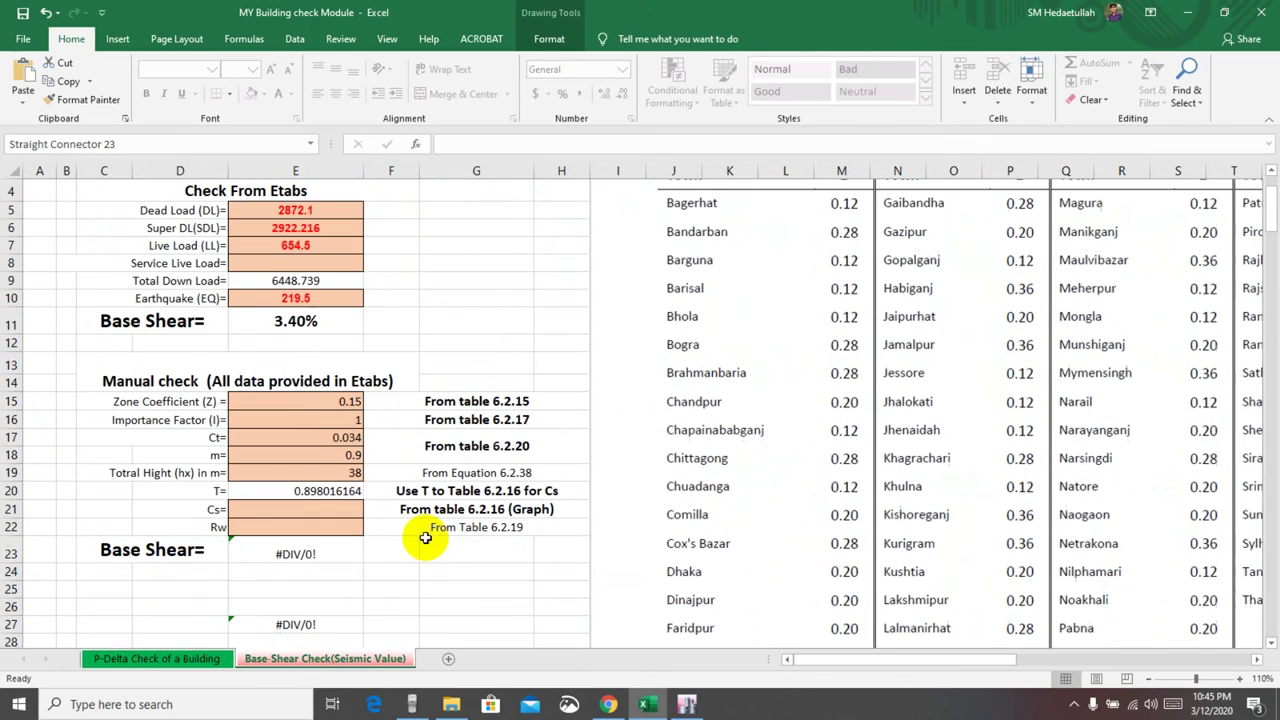
left_click(308, 509)
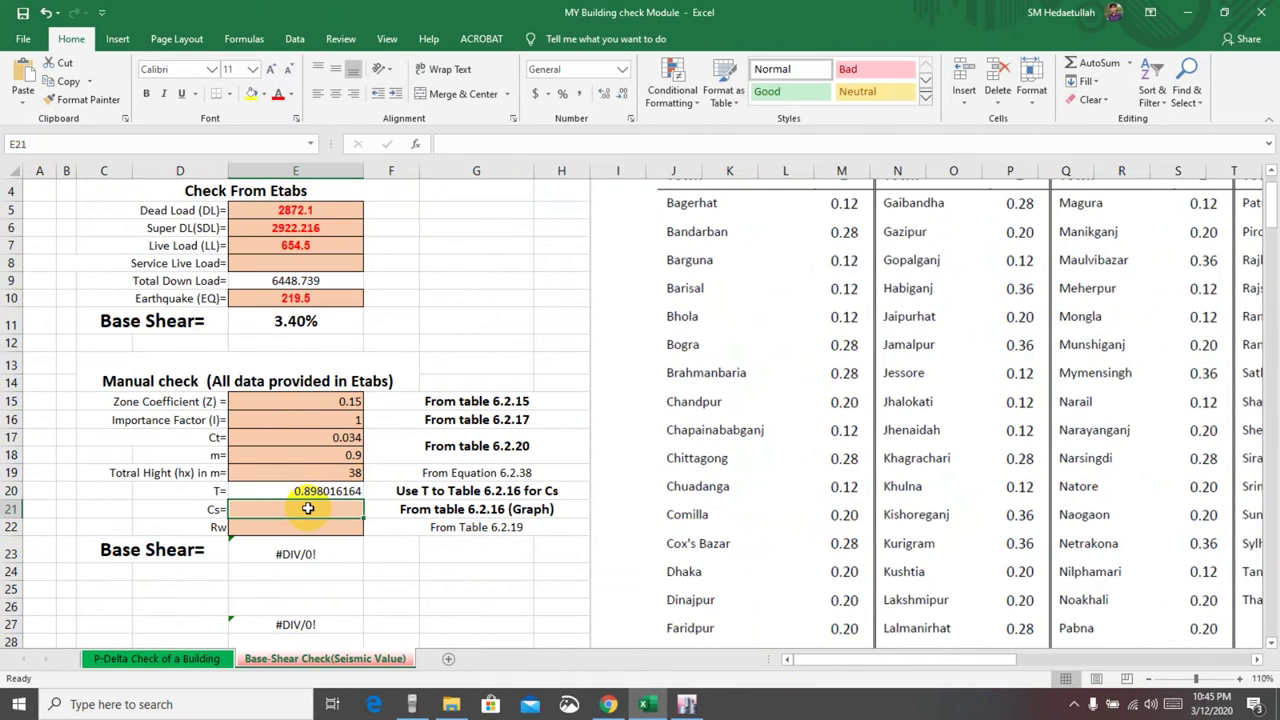
type("1")
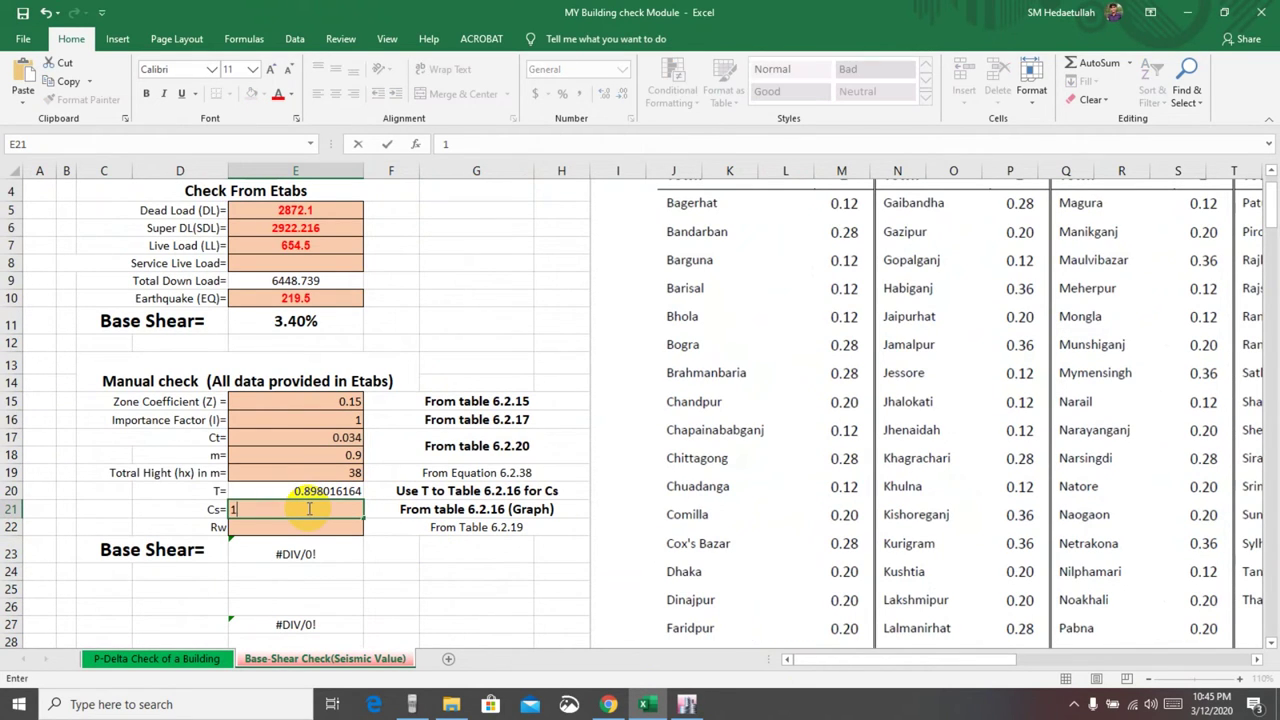
type(".75")
left_click(423, 592)
Enter 5 as the Rw value in cell E22 of the Manual check block.
left_click(327, 529)
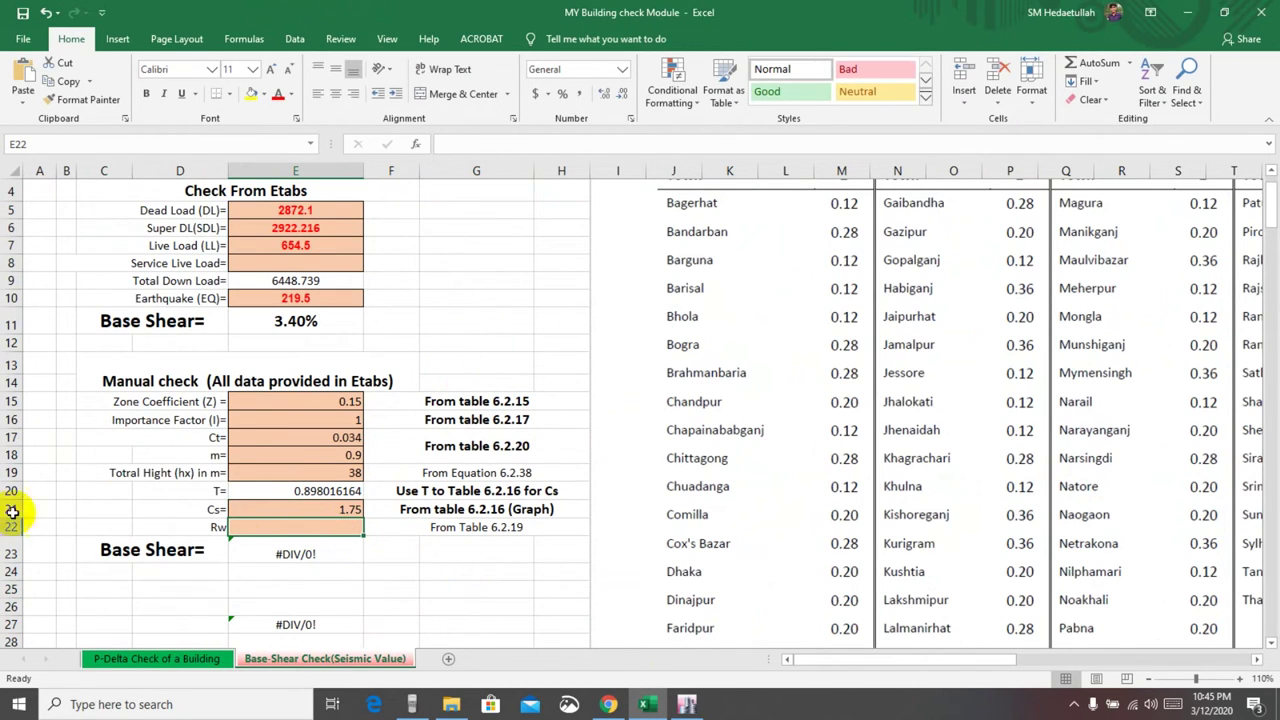
left_click(423, 585)
left_click(320, 527)
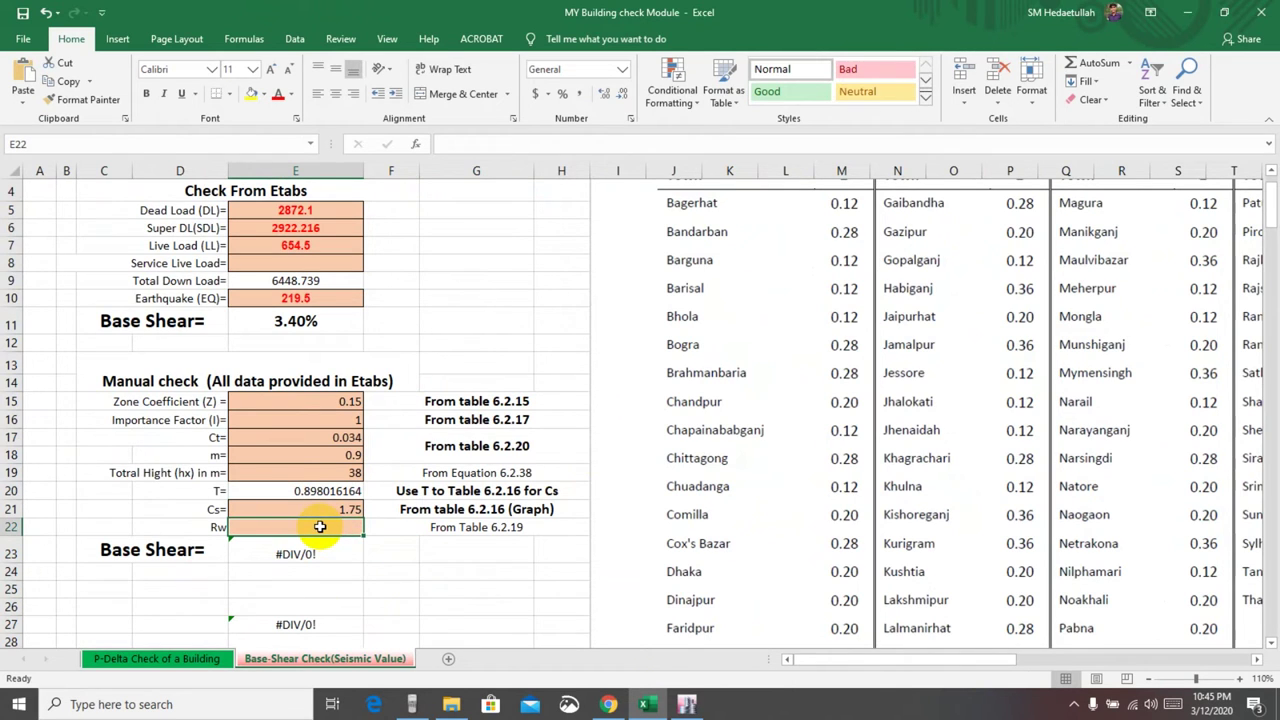
type("5")
left_click(556, 606)
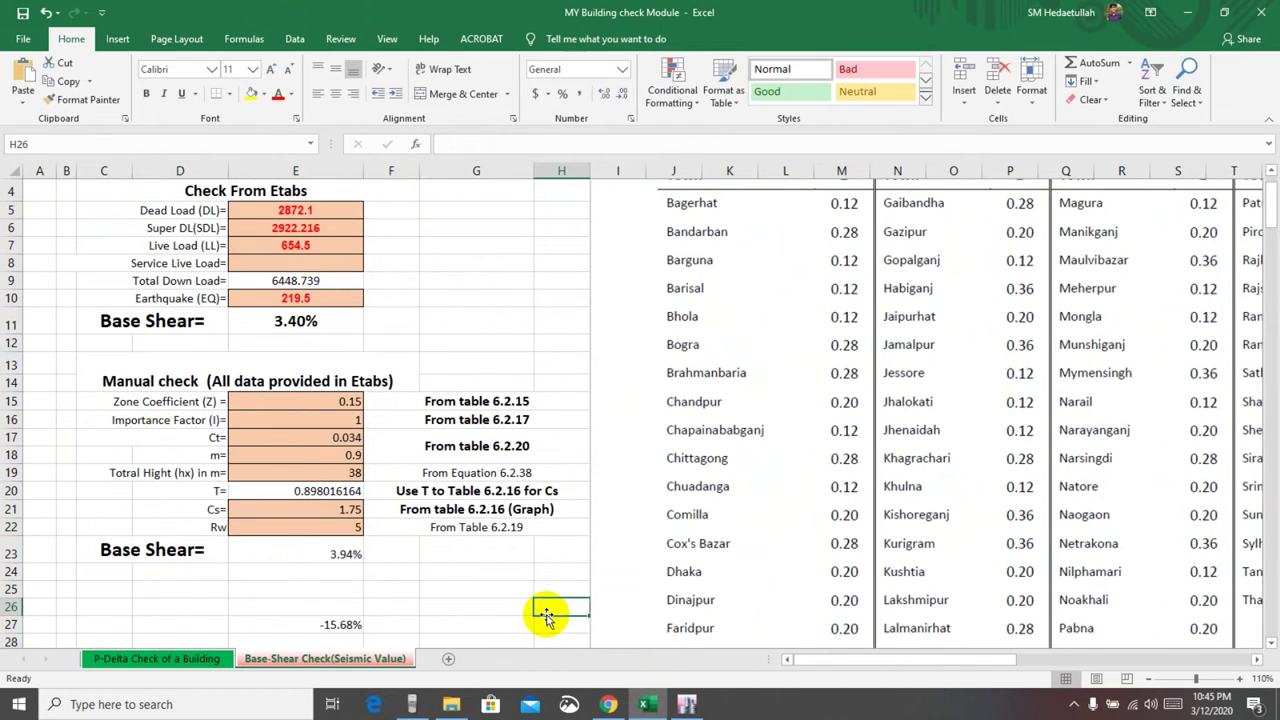
Examine the manual base shear formula in E23 and the ETABS base shear formula in E11.
scroll(588, 574, "down", 1)
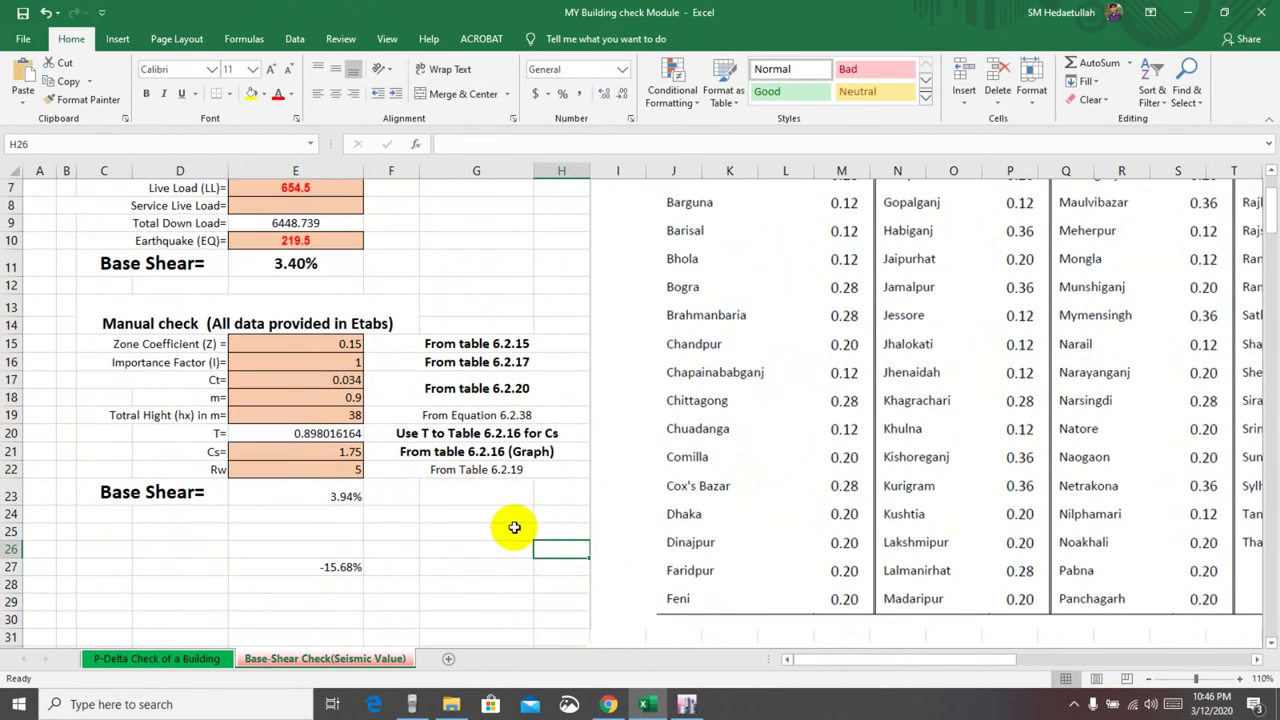
left_click(337, 494)
scroll(374, 523, "up", 1)
left_click(558, 594)
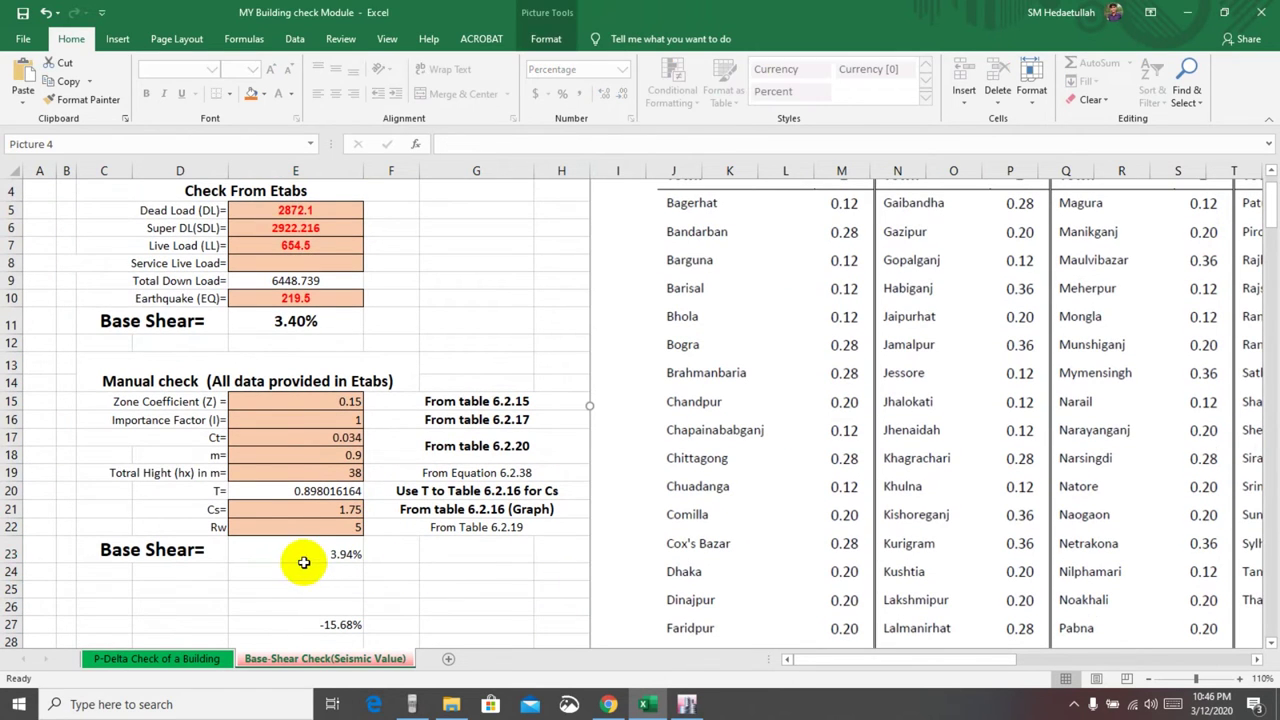
left_click(337, 554)
left_click(464, 572)
left_click(320, 557)
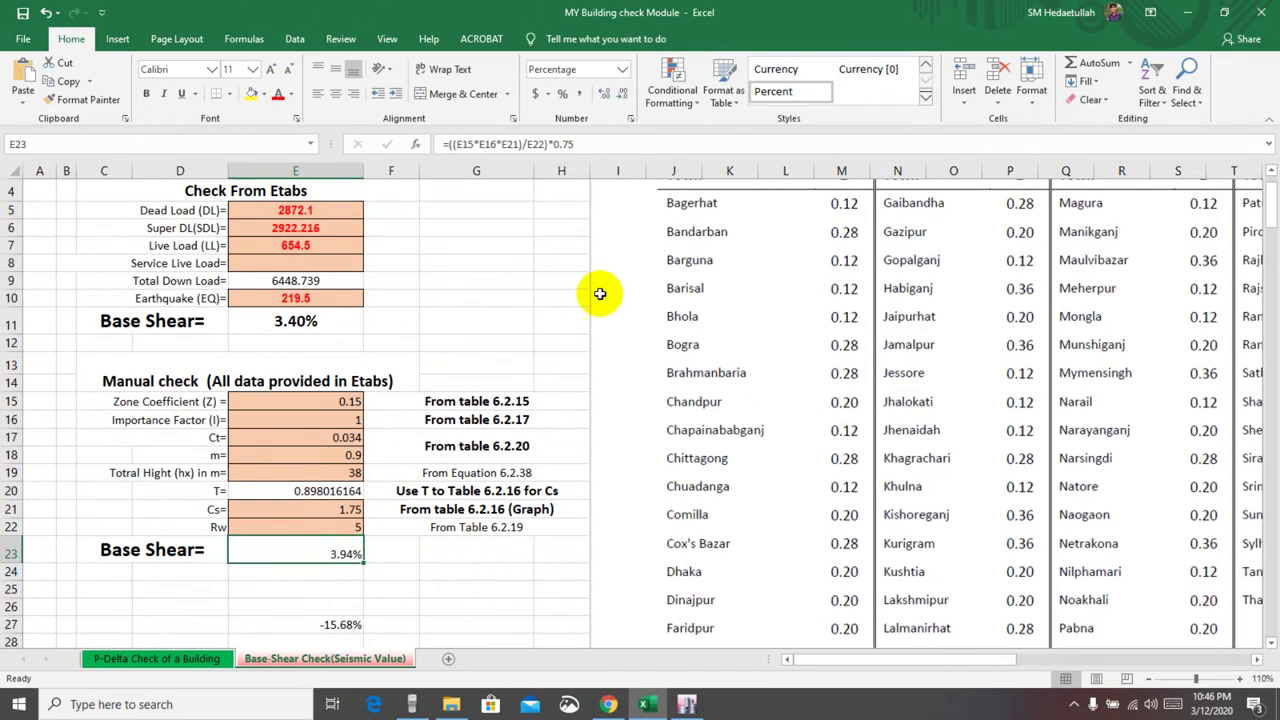
left_click(520, 320)
left_click(282, 318)
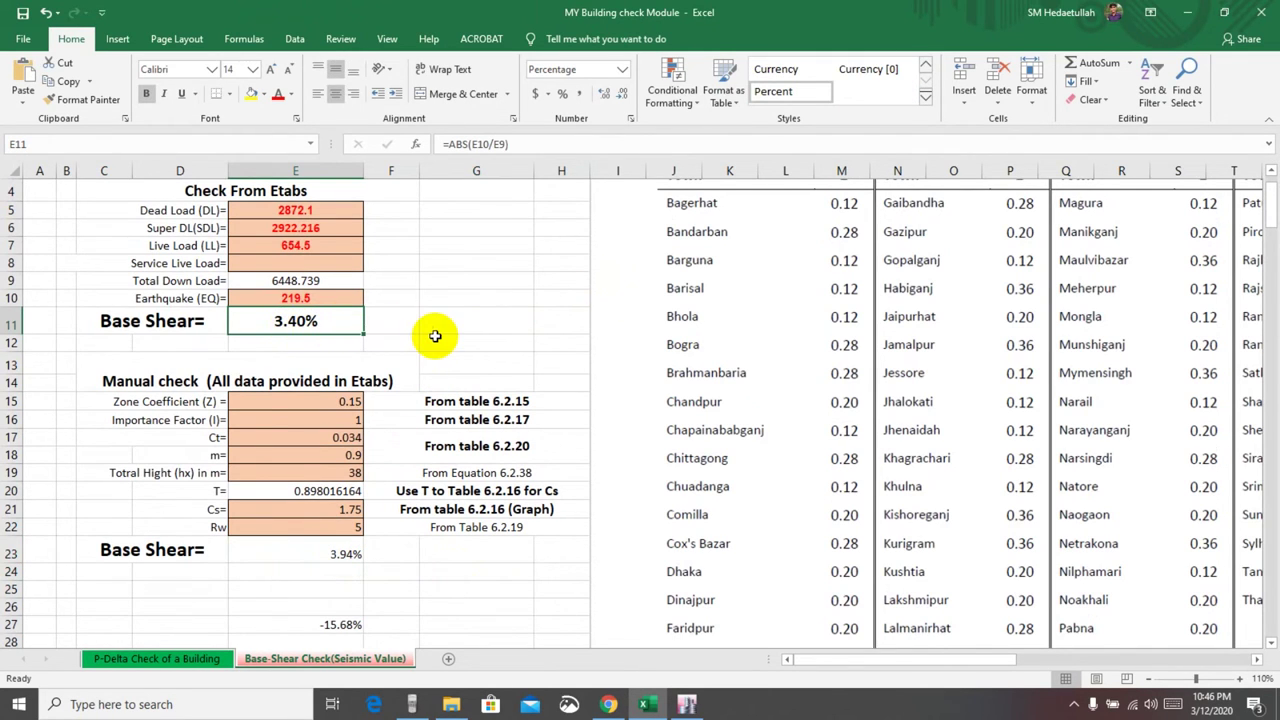
Compare the ETABS base shear in E11 with the manual base shear in E23 and review the difference formula in E27.
scroll(432, 336, "up", 1)
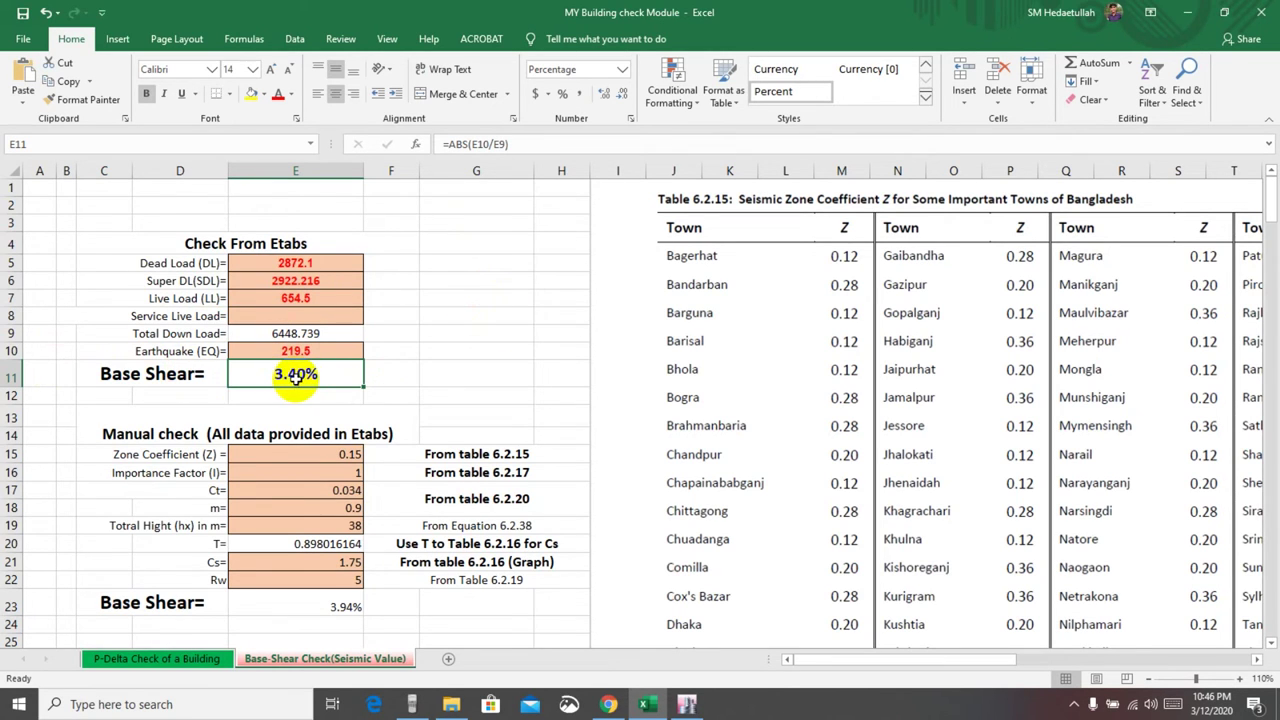
scroll(310, 500, "down", 3)
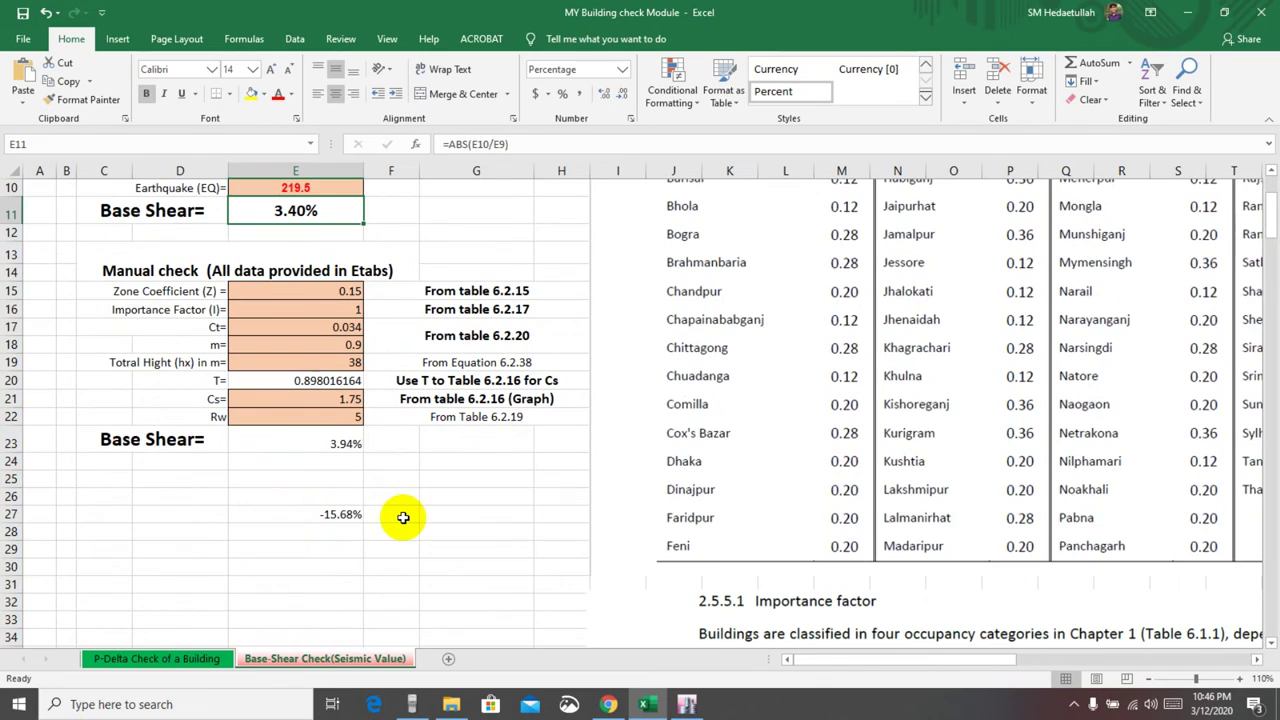
scroll(400, 517, "down", 1)
left_click(337, 452)
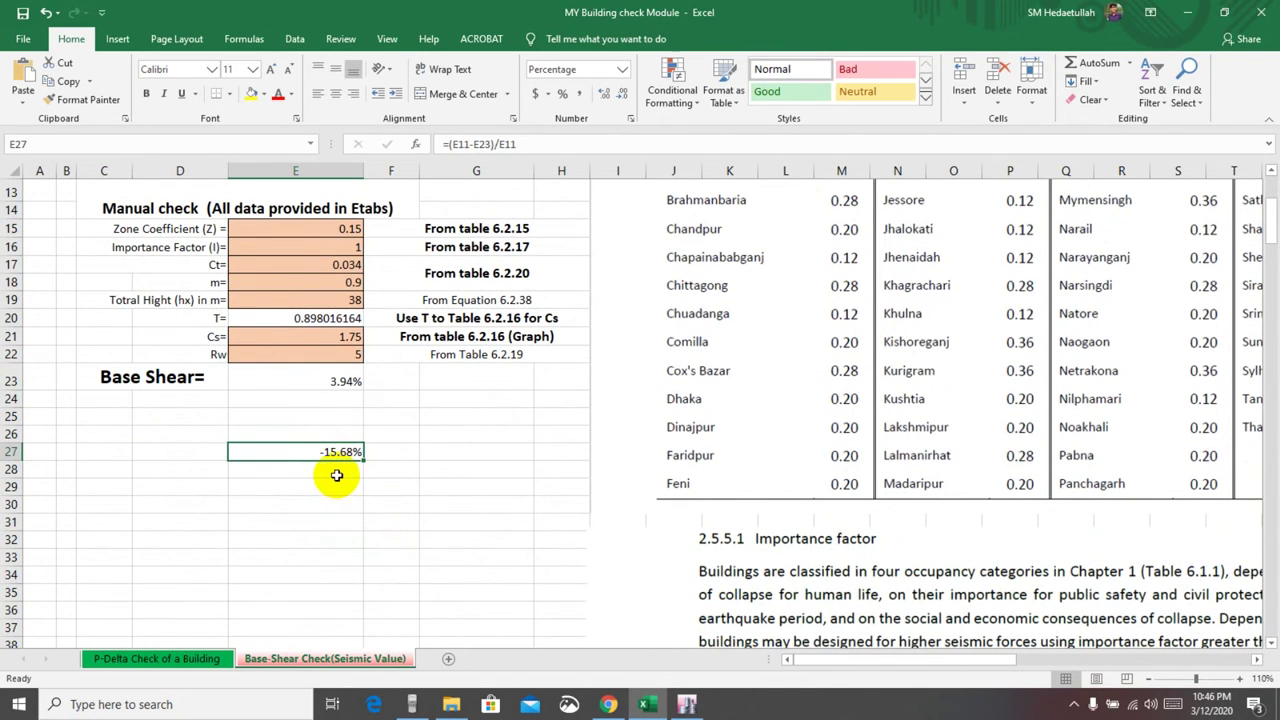
scroll(430, 491, "up", 2)
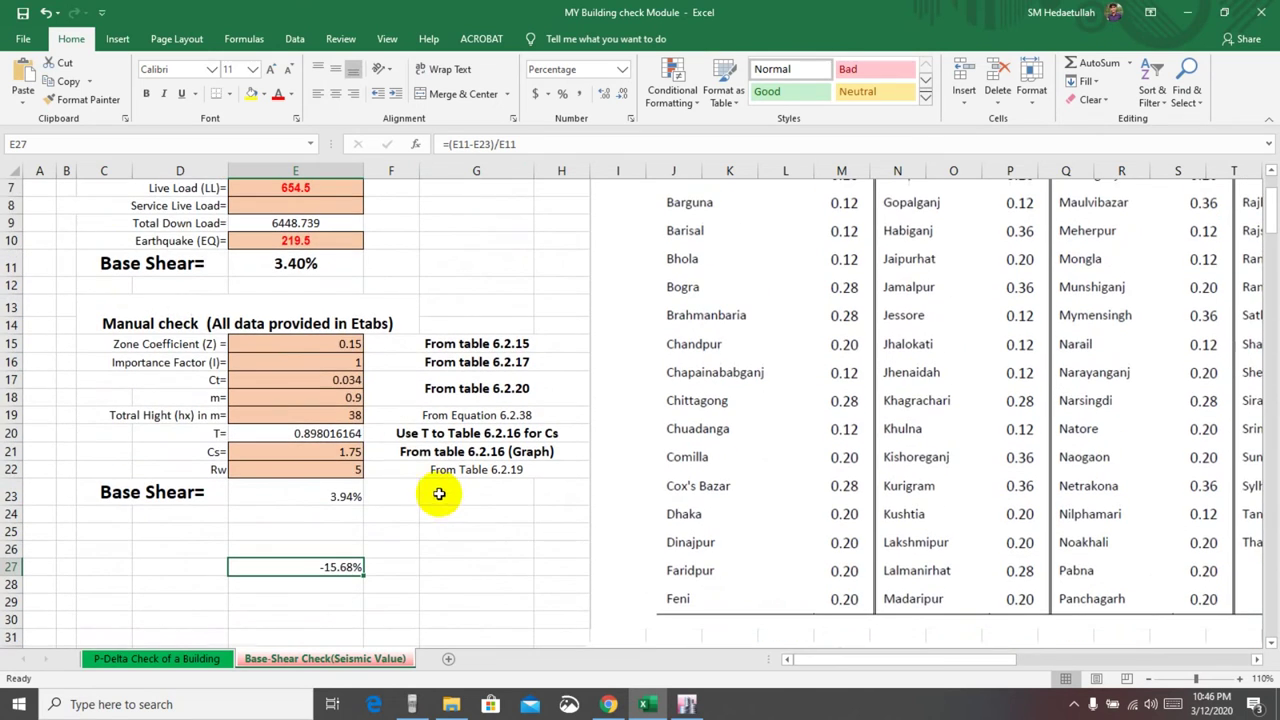
left_click(297, 264)
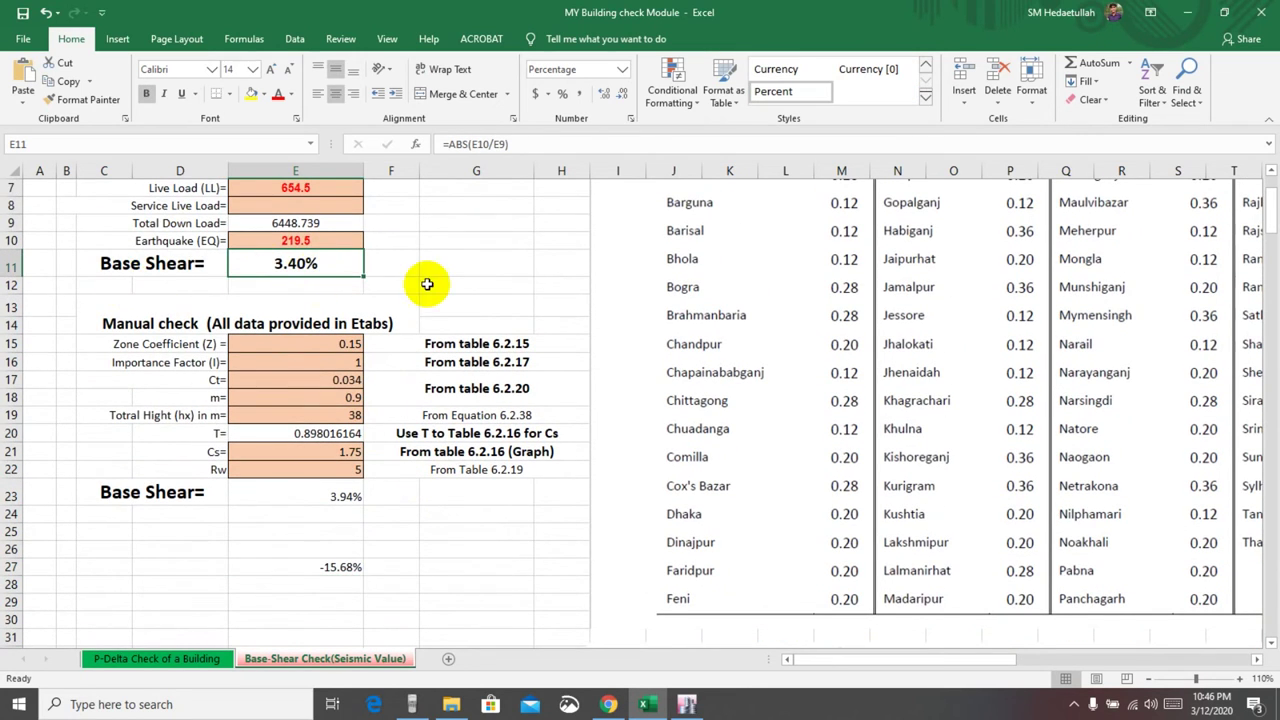
scroll(298, 198, "up", 1)
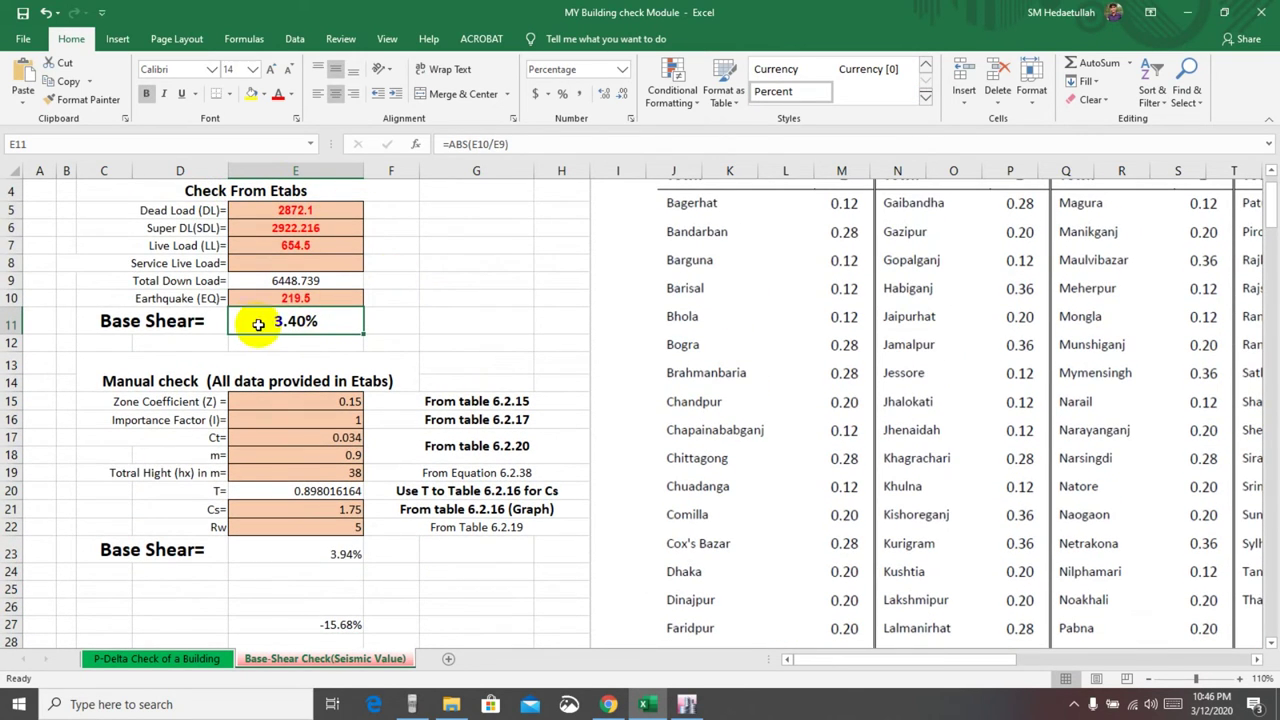
scroll(194, 506, "down", 1)
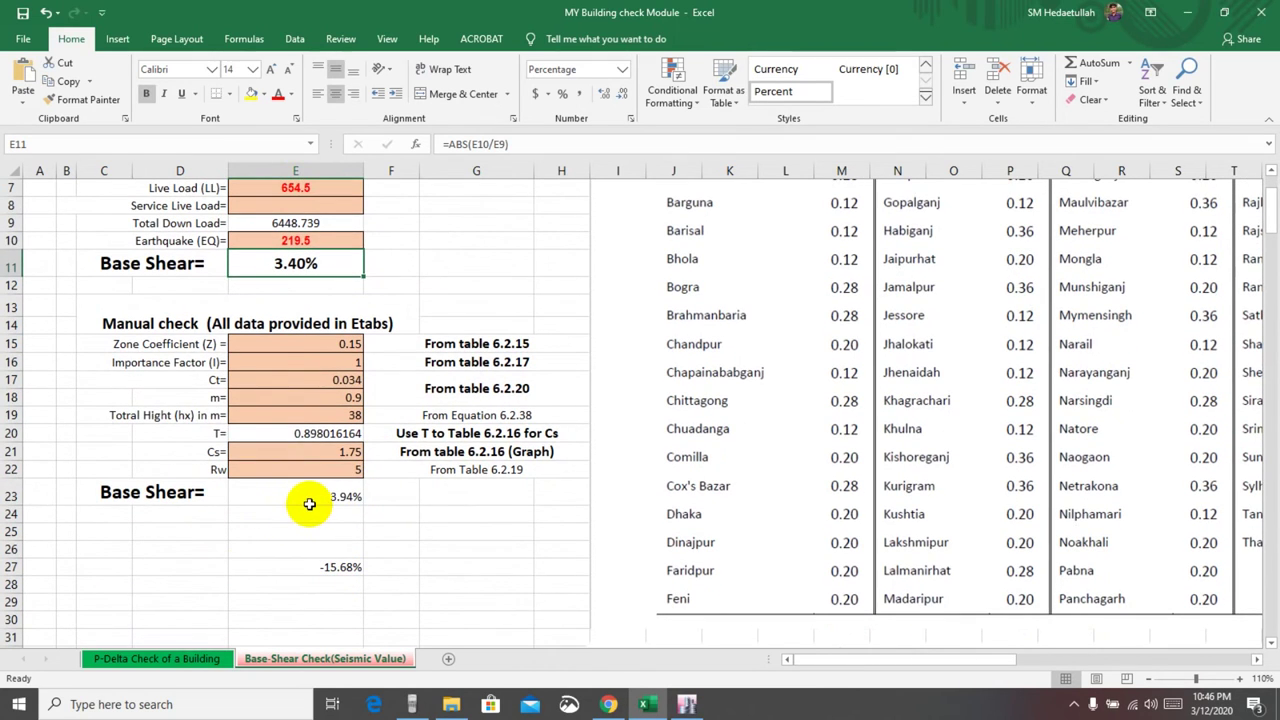
left_click(315, 503)
left_click(424, 515)
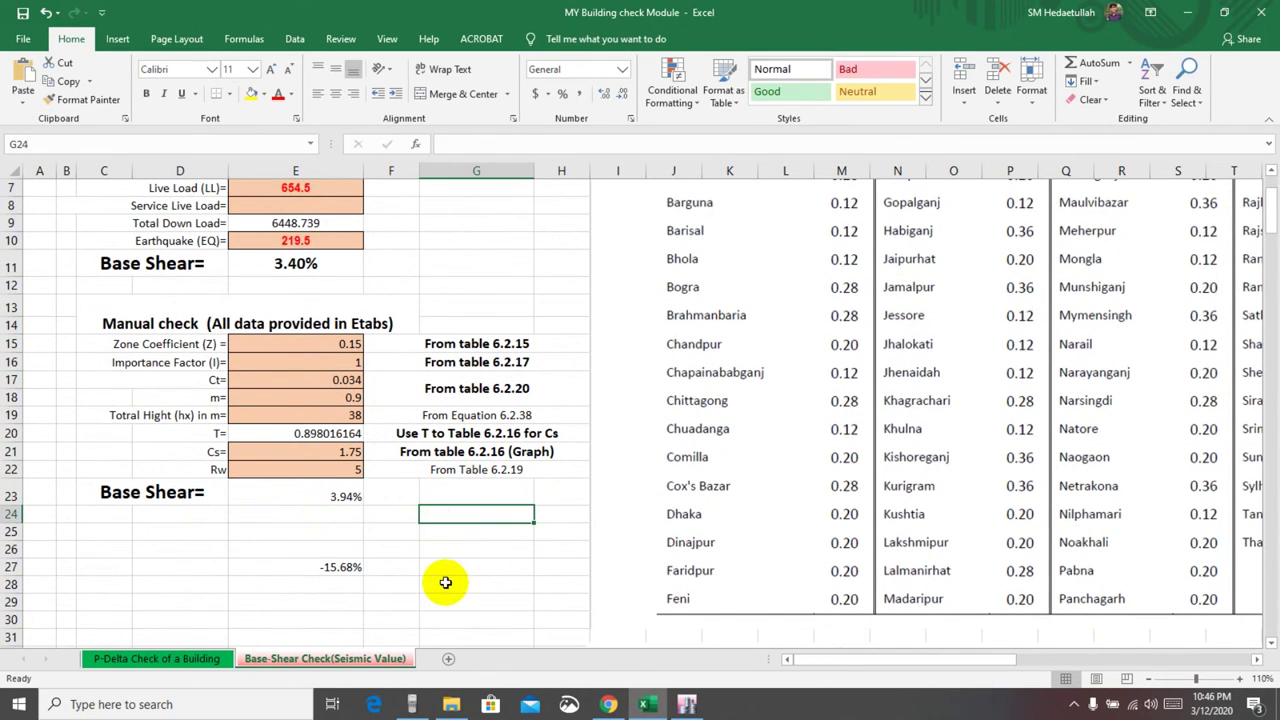
scroll(447, 565, "down", 1)
left_click(357, 443)
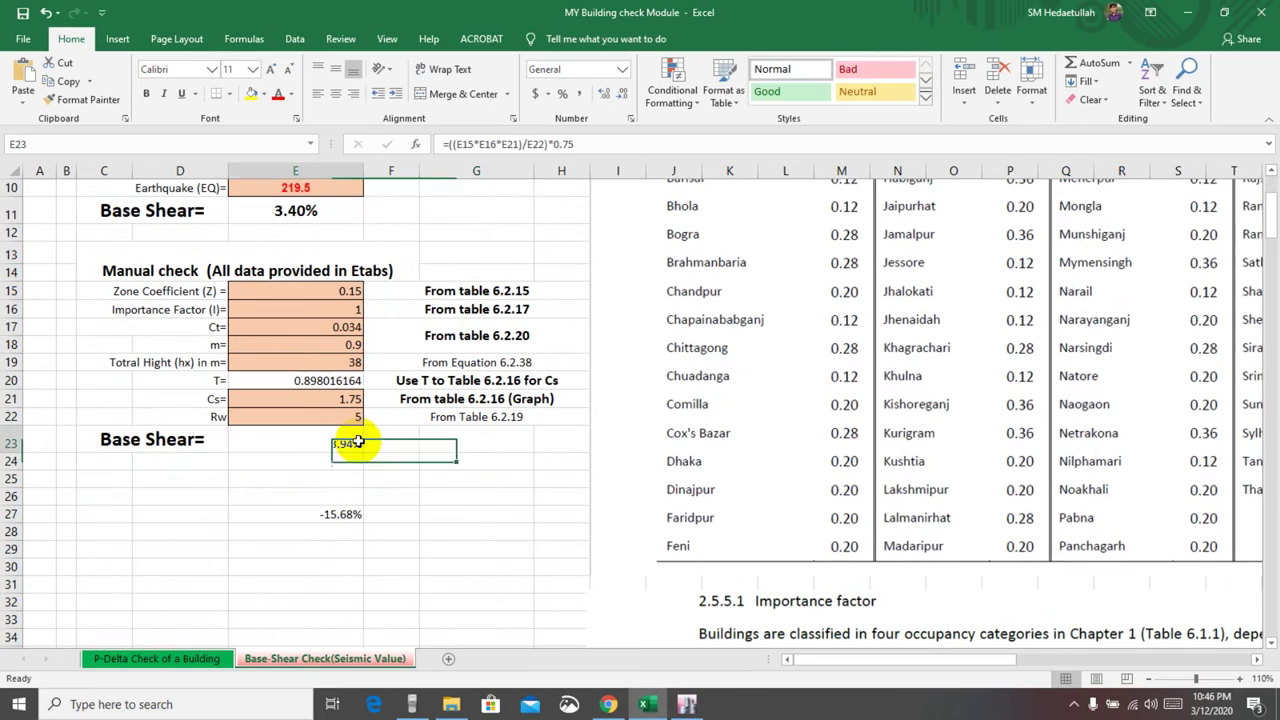
left_click(491, 480)
scroll(491, 480, "up", 1)
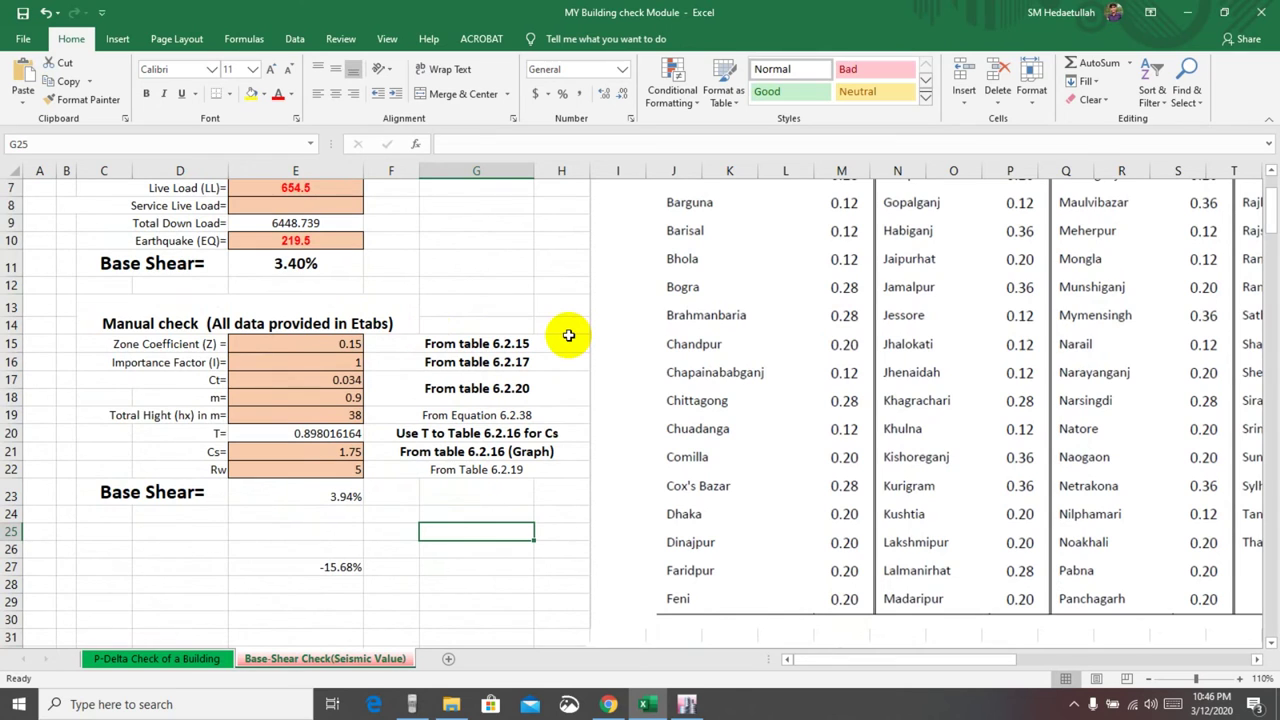
scroll(410, 480, "down", 1)
left_click(451, 530)
left_click(434, 484)
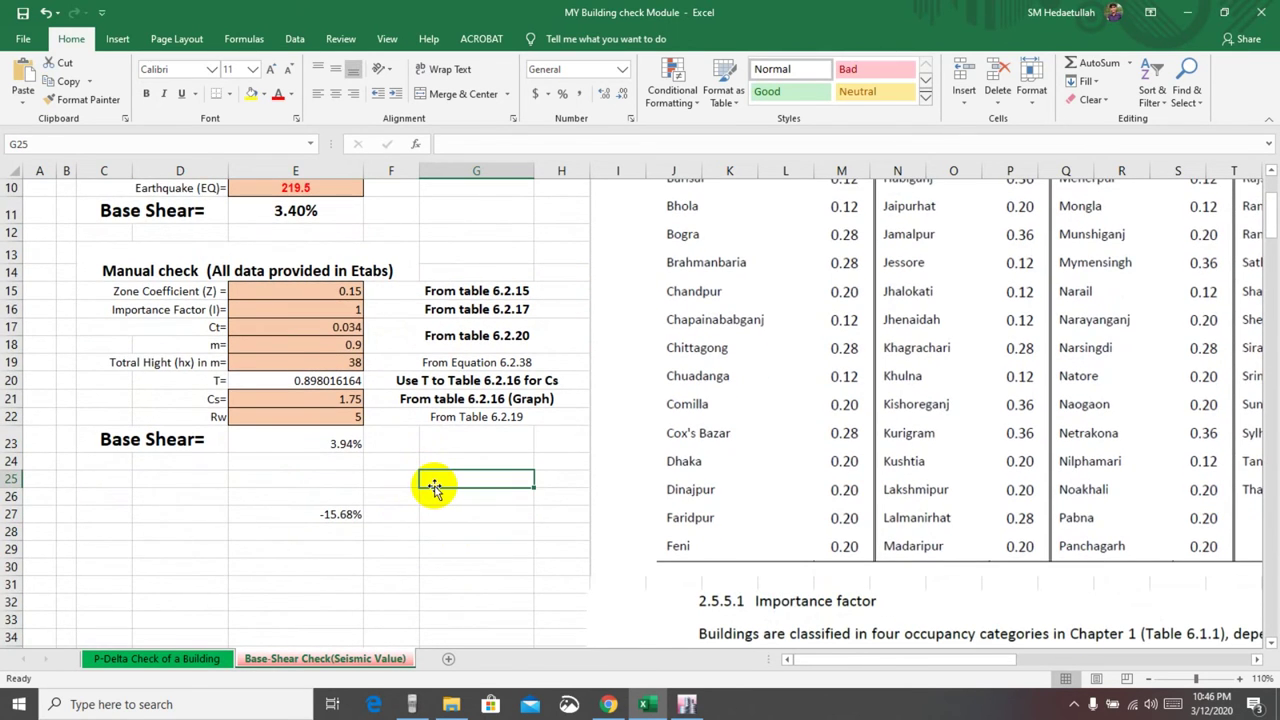
left_click(442, 461)
left_click(453, 448)
left_click(455, 479)
left_click(462, 548)
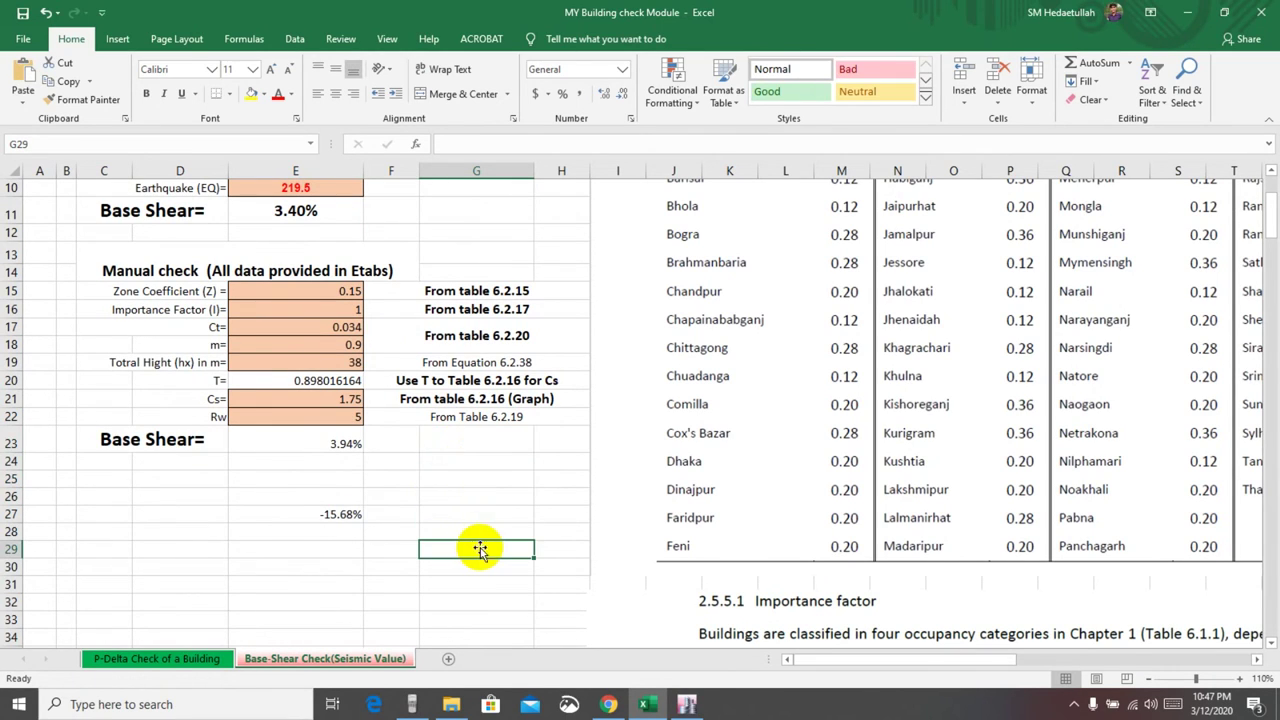
Review the percentage difference between the two base shears in E27, and return to the start of the sheet.
left_click(350, 518)
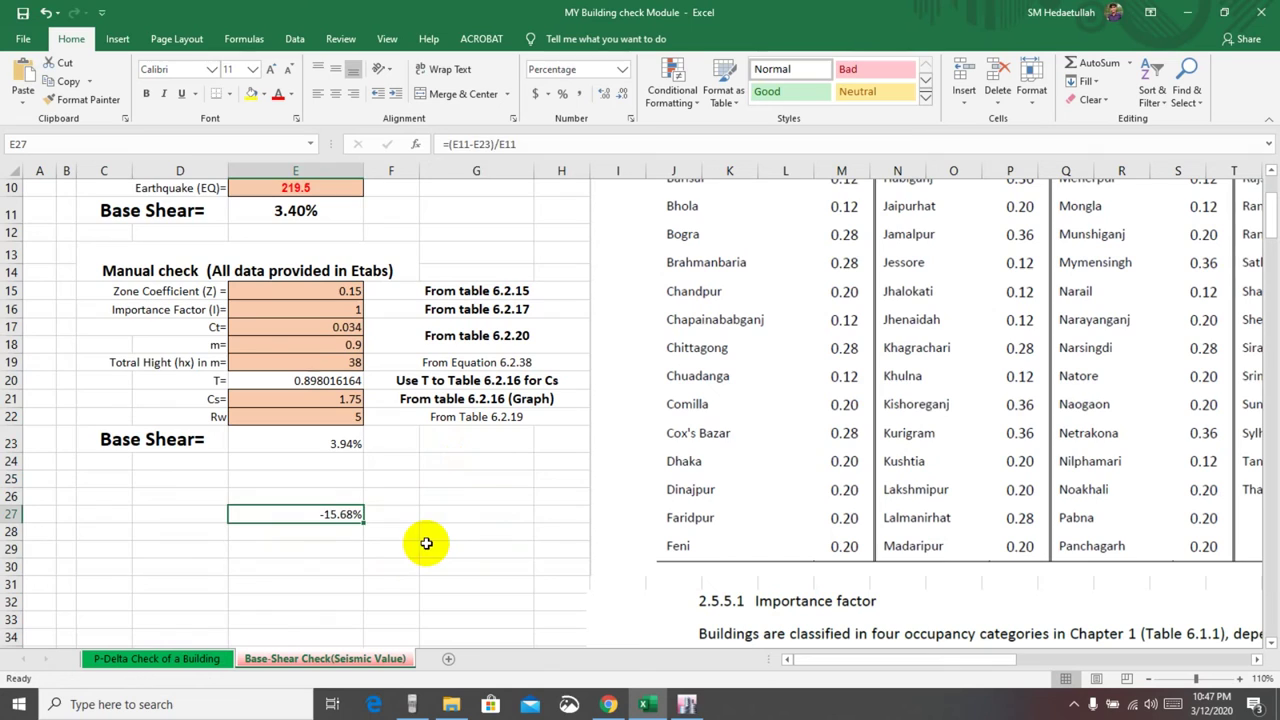
left_click(426, 543)
left_click(332, 514)
left_click(368, 583)
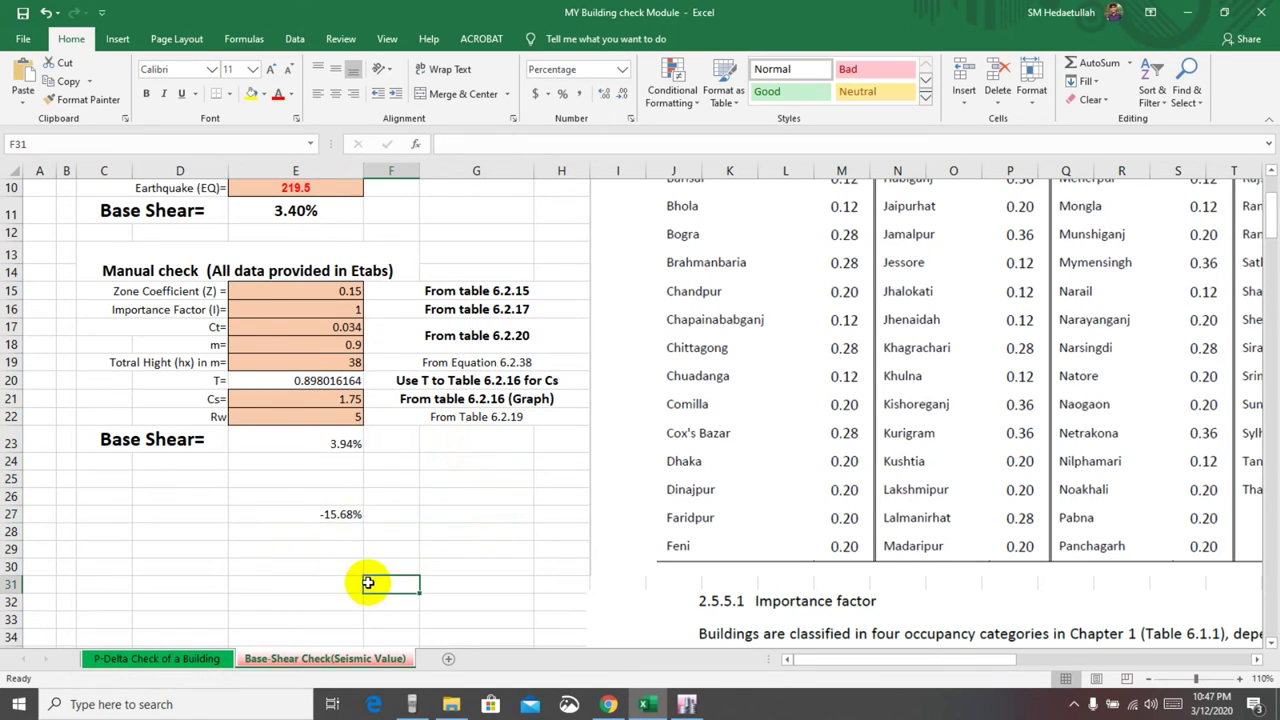
left_click(340, 514)
left_click(347, 550)
left_click(334, 516)
left_click(337, 545)
left_click(331, 514)
scroll(352, 510, "up", 1)
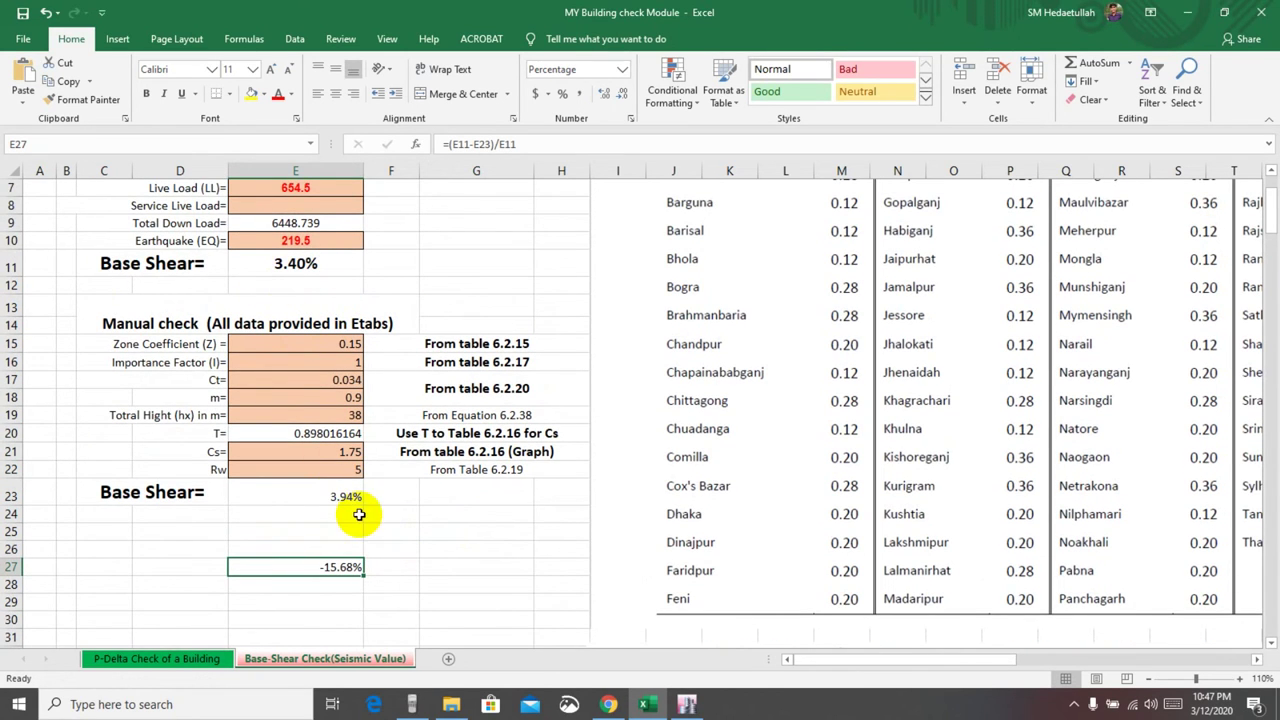
left_click(435, 513)
scroll(497, 437, "up", 2)
scroll(510, 420, "up", 1)
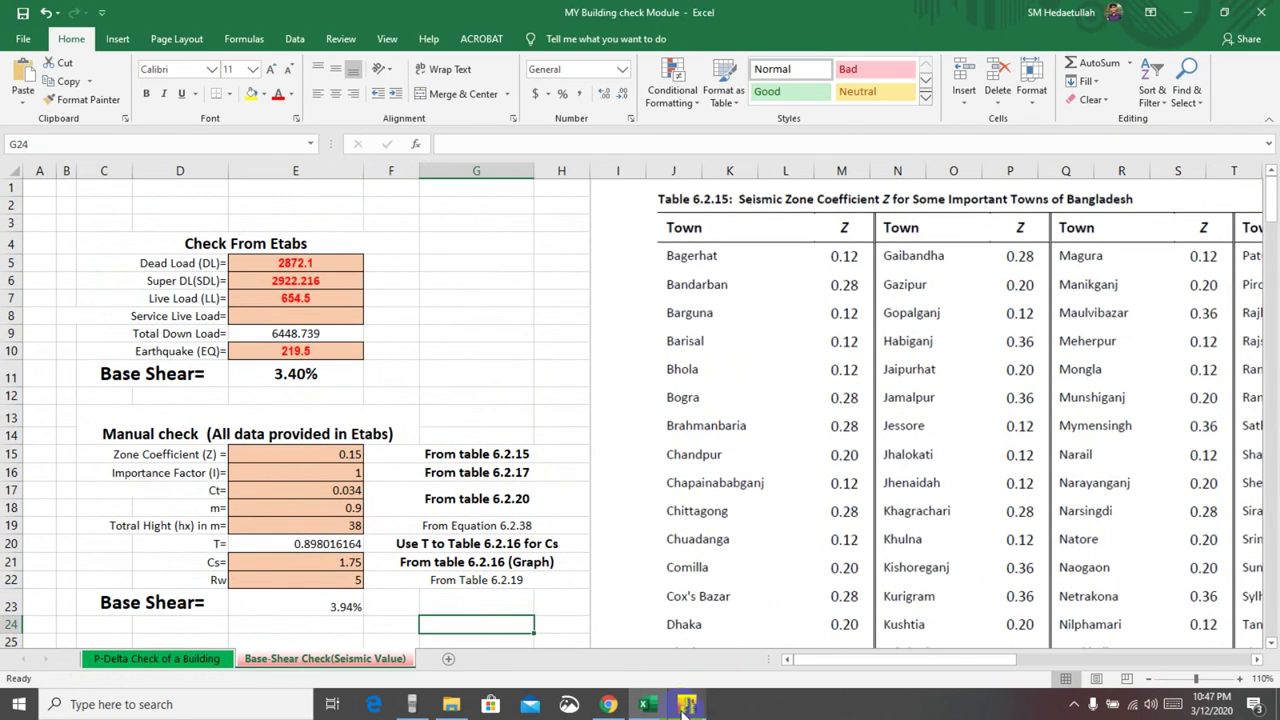
Switch to ETABS and close the Edit Story and Grid System Data dialog.
key("alt+Tab")
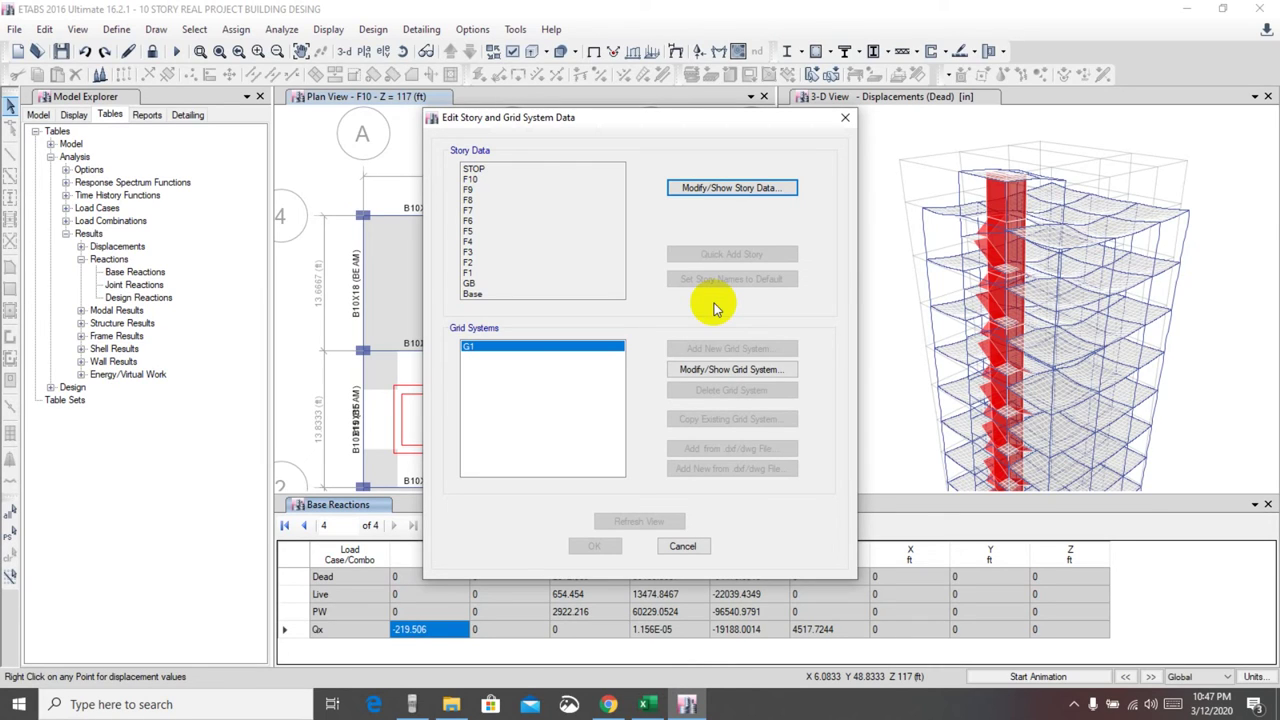
mouse_move(720, 125)
left_mouse_down()
mouse_move(731, 106)
mouse_move(751, 114)
mouse_move(739, 108)
left_mouse_up()
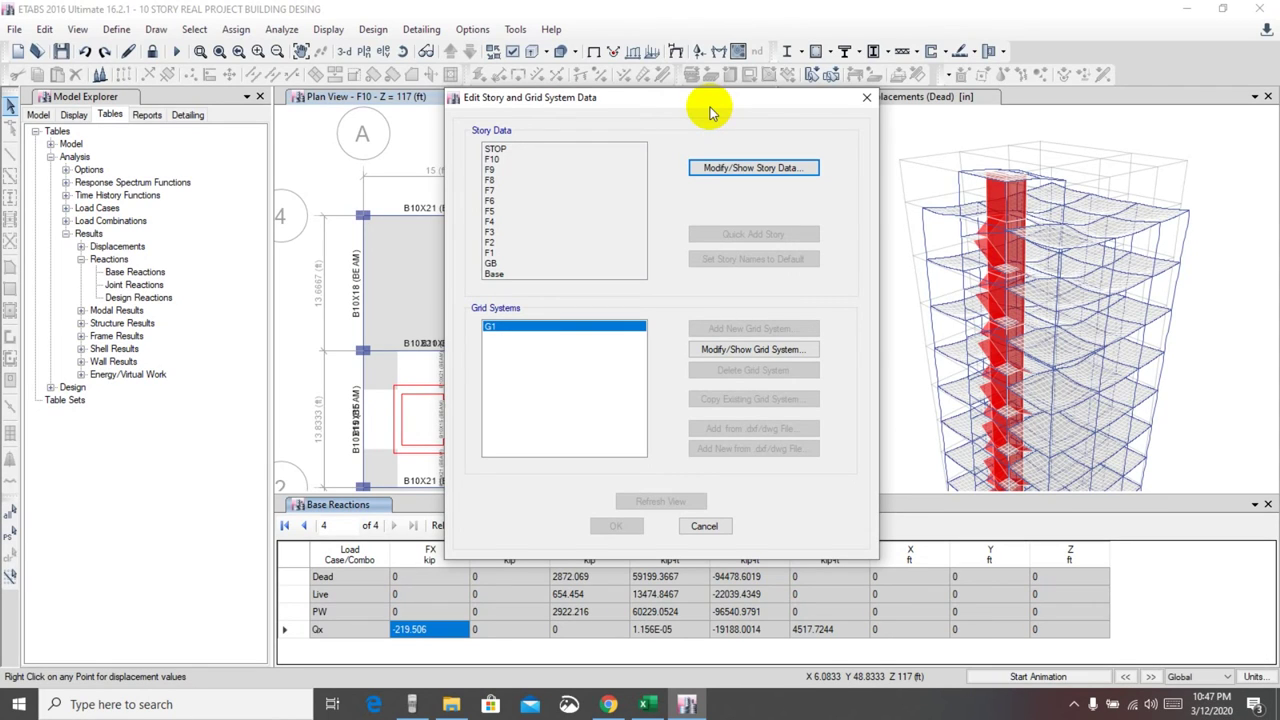
left_click(866, 97)
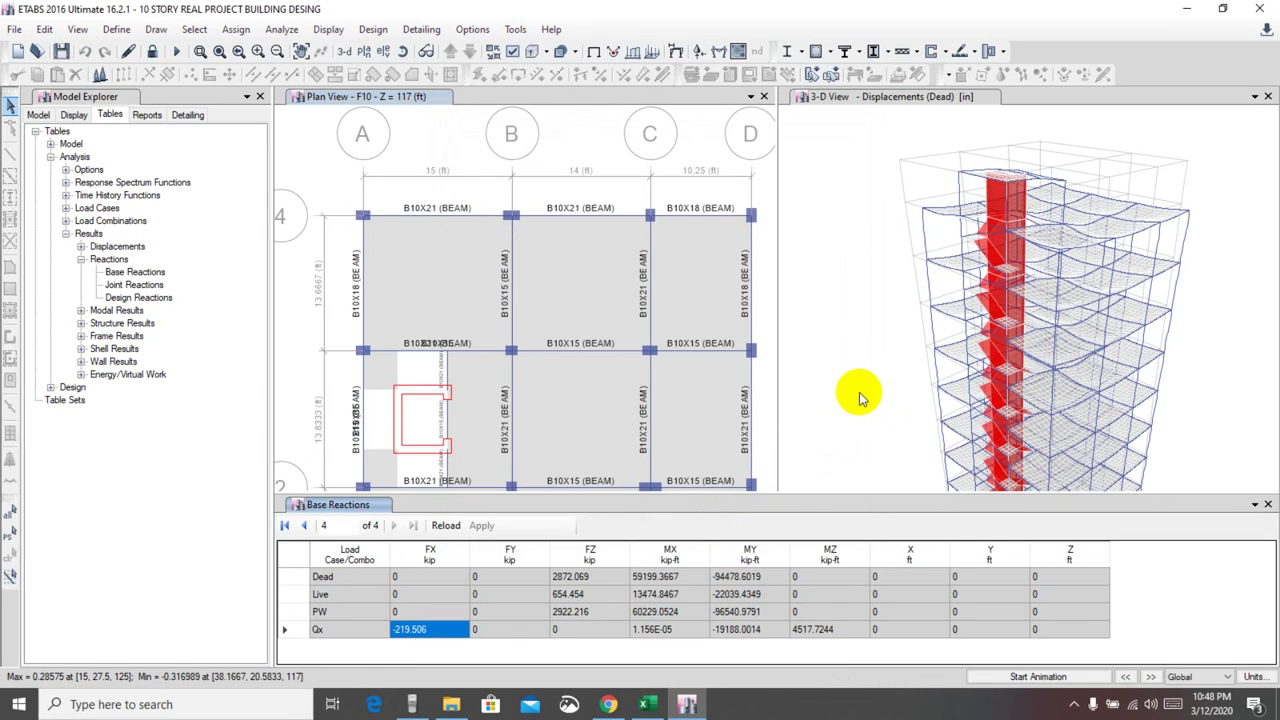